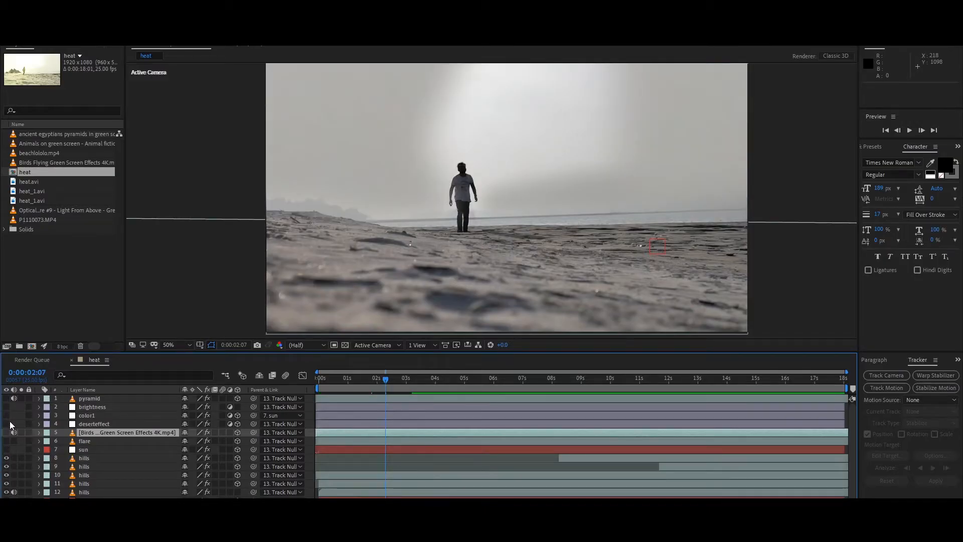
- Make the brightness, color1, deserteffect, flare, sun and pyramid layers of the heat composition visible
{"action": "left_click_drag", "start_coordinate": [7, 415], "coordinate": [7, 406]}
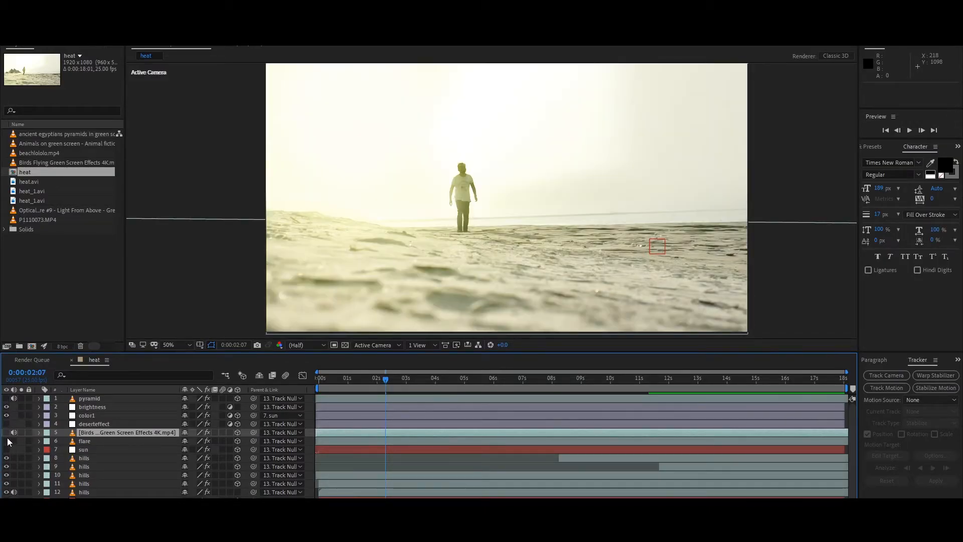
{"action": "left_click", "coordinate": [8, 441]}
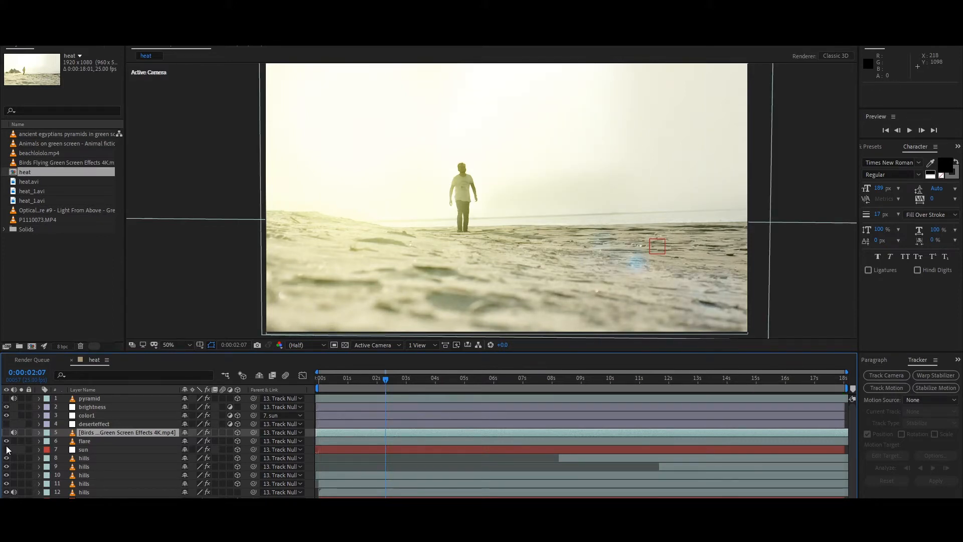
{"action": "left_click", "coordinate": [6, 423]}
{"action": "left_click", "coordinate": [6, 398]}
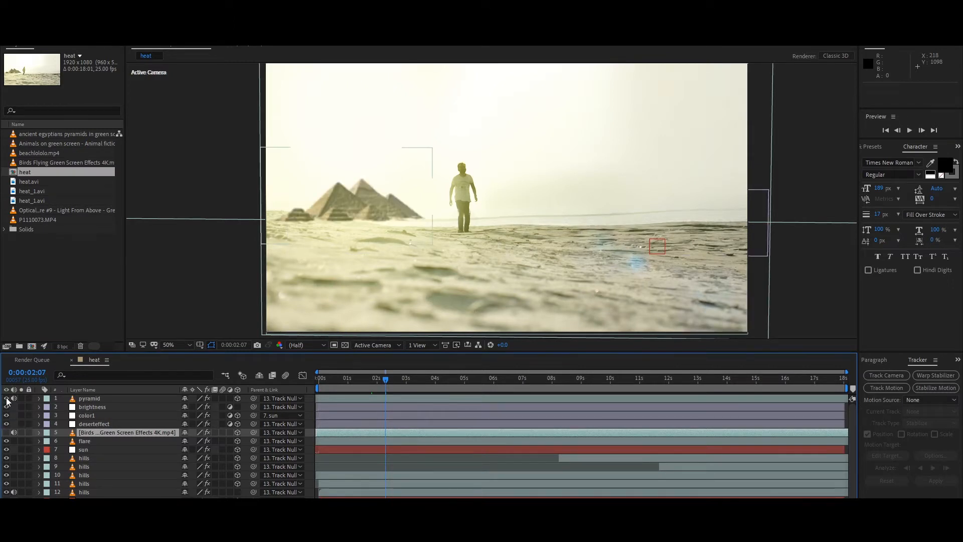
{"action": "left_click", "coordinate": [7, 398]}
{"action": "left_click", "coordinate": [6, 398]}
- Make the birds green screen layer visible and scrub through the finished composite
{"action": "scroll", "coordinate": [7, 435], "scroll_direction": "down", "scroll_amount": 1}
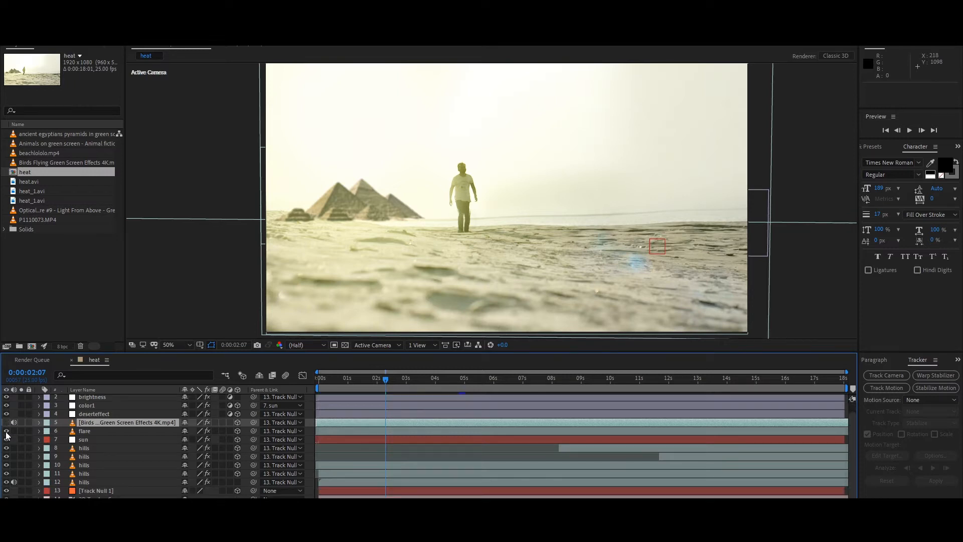
{"action": "scroll", "coordinate": [11, 479], "scroll_direction": "up", "scroll_amount": 1}
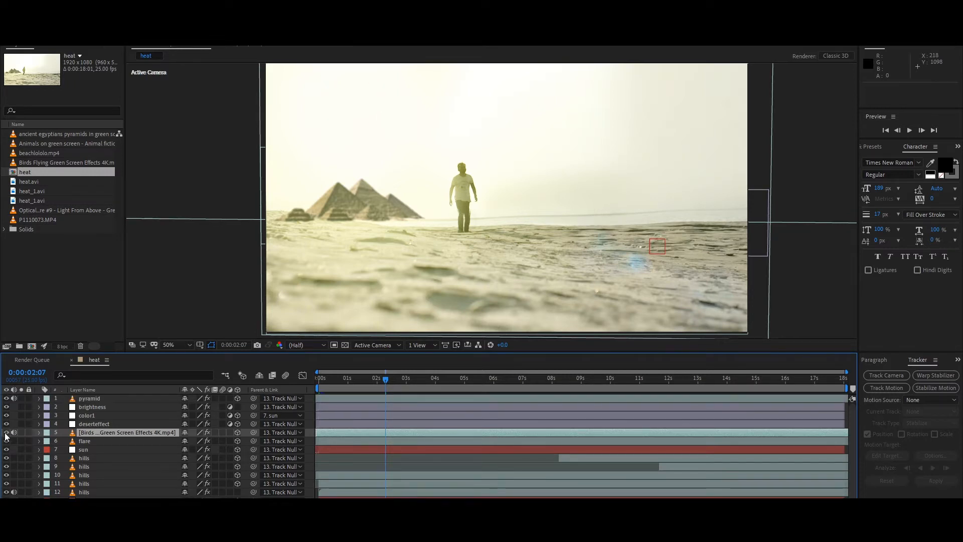
{"action": "mouse_move", "coordinate": [411, 380]}
{"action": "left_mouse_down"}
{"action": "mouse_move", "coordinate": [524, 381]}
{"action": "mouse_move", "coordinate": [397, 391]}
{"action": "mouse_move", "coordinate": [533, 395]}
{"action": "mouse_move", "coordinate": [402, 396]}
{"action": "left_mouse_up"}
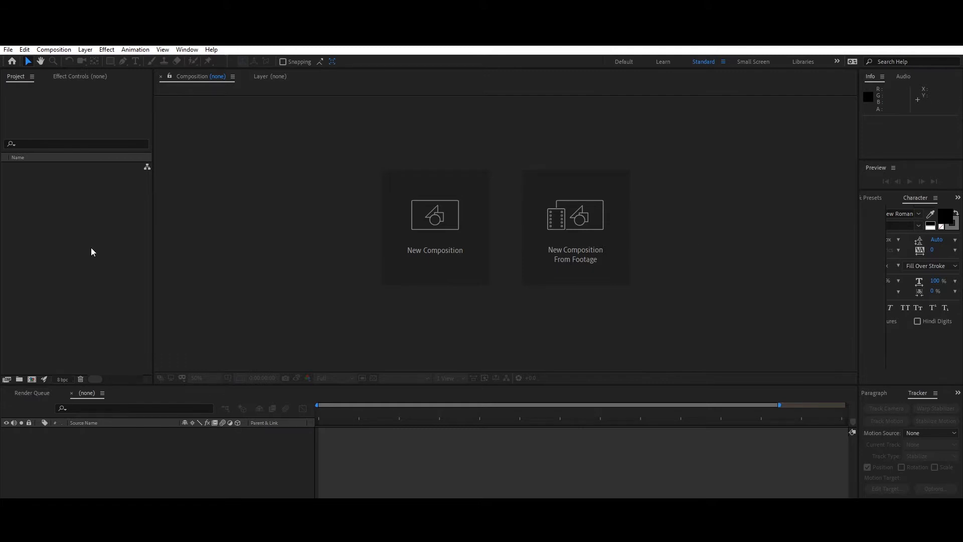
- Create a new composition named Desert
{"action": "left_click", "coordinate": [435, 216]}
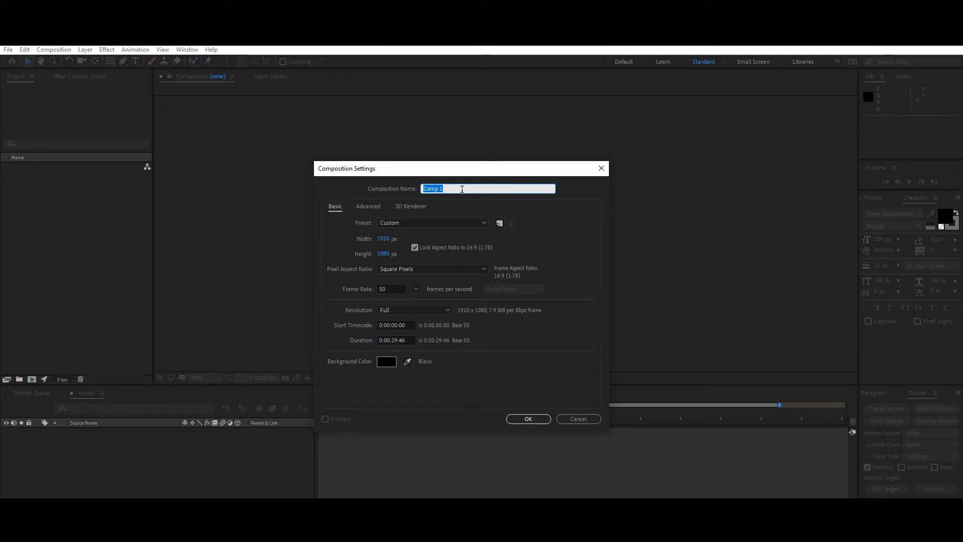
{"action": "type", "text": "sert"}
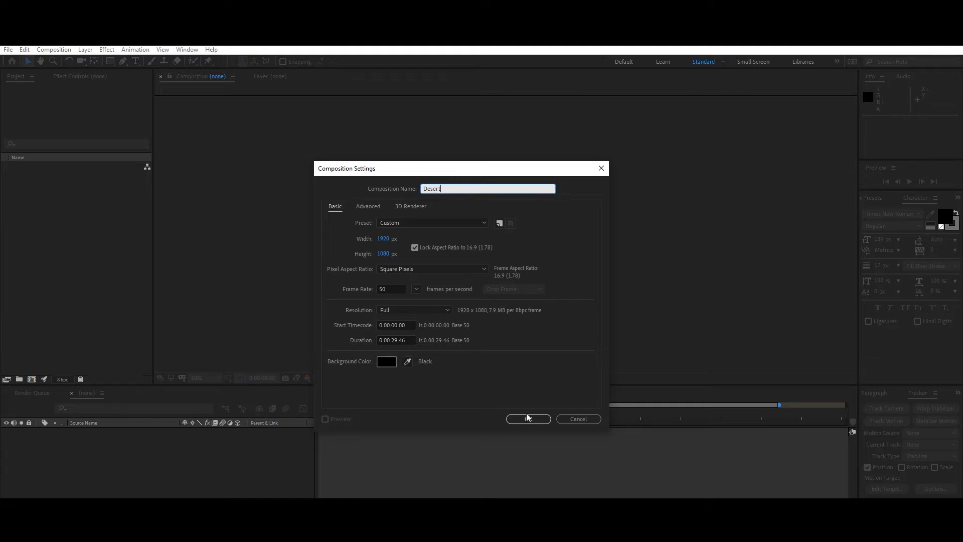
{"action": "left_click", "coordinate": [527, 418]}
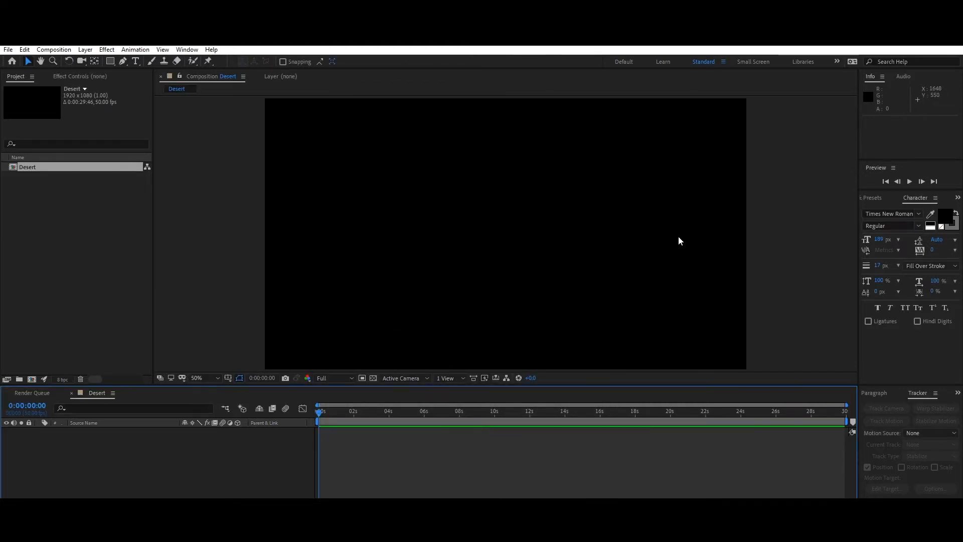
- Import the footage file P1110073.MP4 from the MLR folder into the project
{"action": "left_click", "coordinate": [8, 49]}
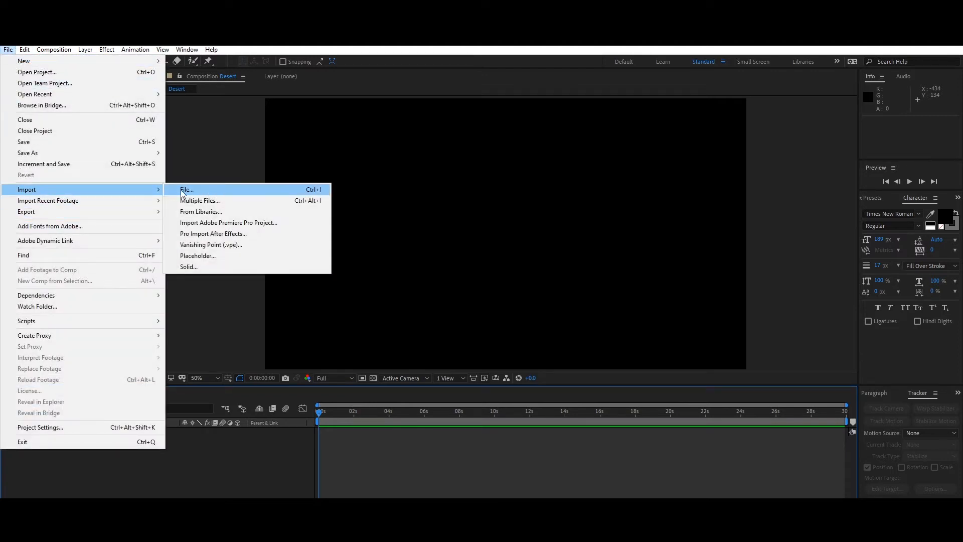
{"action": "left_click", "coordinate": [185, 190]}
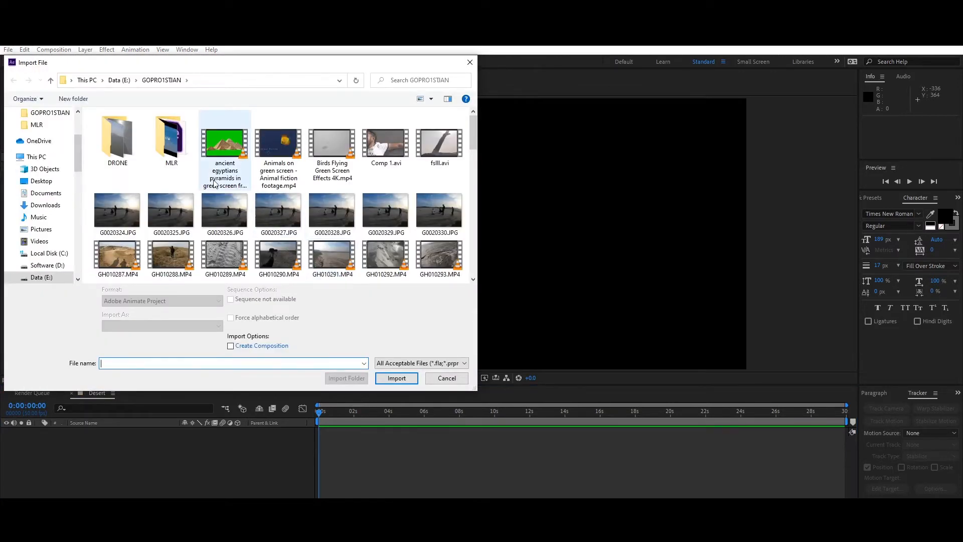
{"action": "double_click", "coordinate": [172, 138]}
{"action": "scroll", "coordinate": [269, 241], "scroll_direction": "down", "scroll_amount": 5}
{"action": "scroll", "coordinate": [270, 242], "scroll_direction": "down", "scroll_amount": 2}
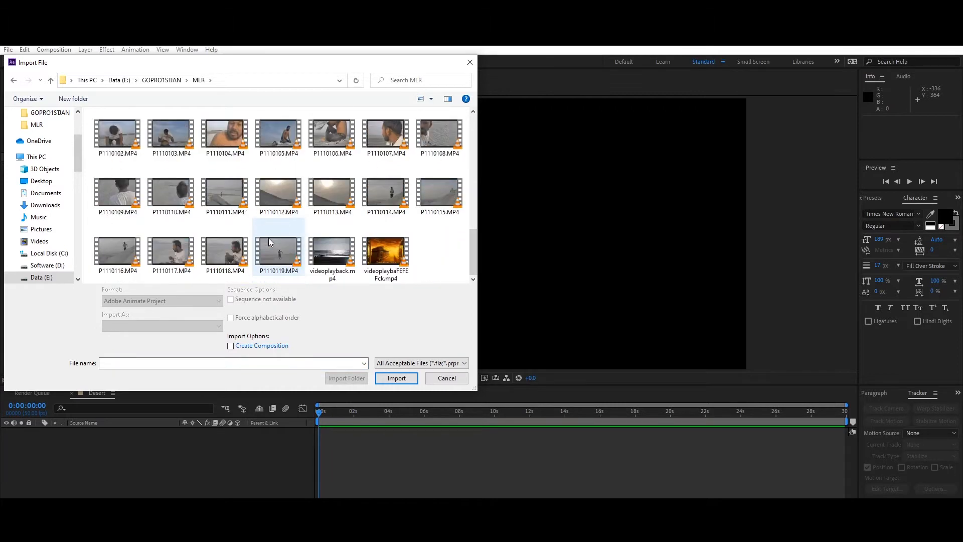
{"action": "scroll", "coordinate": [196, 224], "scroll_direction": "up", "scroll_amount": 3}
{"action": "scroll", "coordinate": [279, 211], "scroll_direction": "down", "scroll_amount": 2}
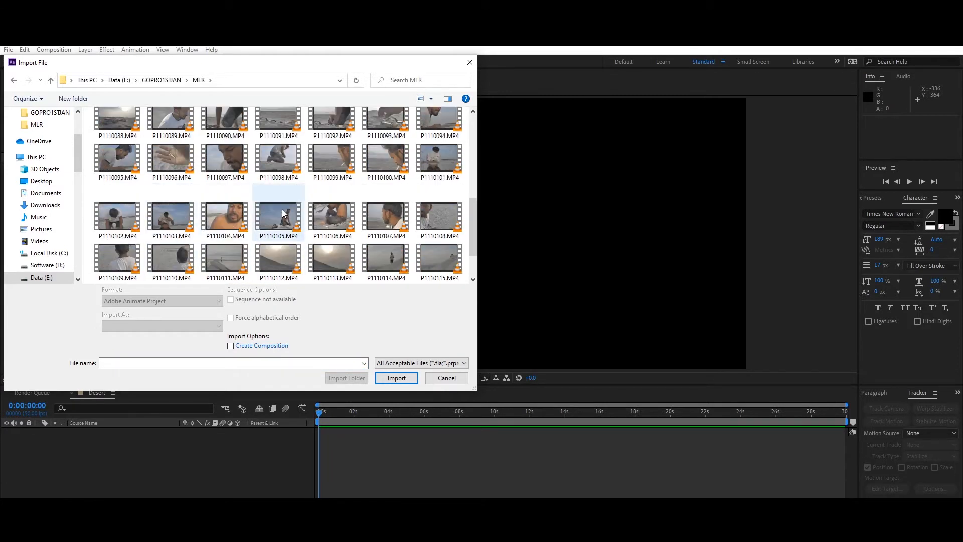
{"action": "scroll", "coordinate": [331, 241], "scroll_direction": "up", "scroll_amount": 5}
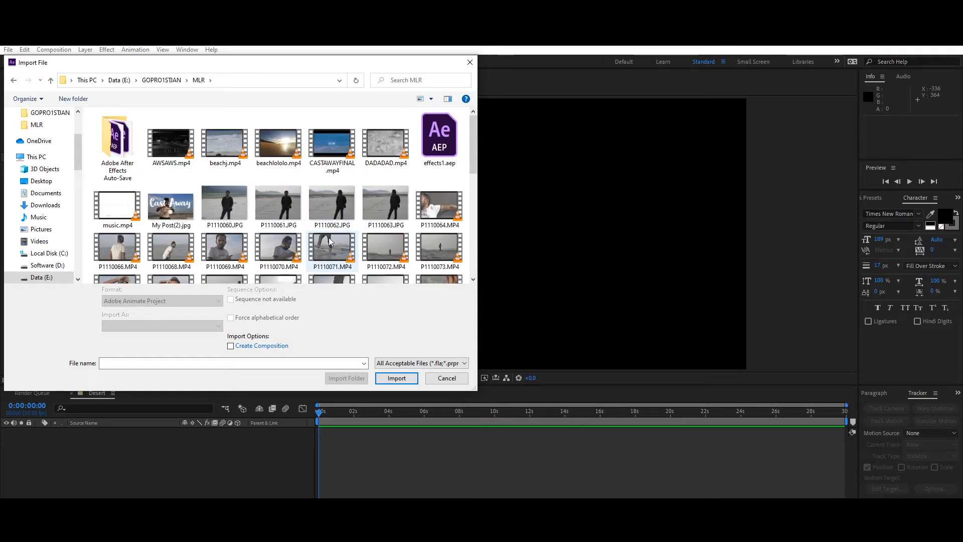
{"action": "left_click", "coordinate": [439, 248]}
{"action": "left_click", "coordinate": [394, 378]}
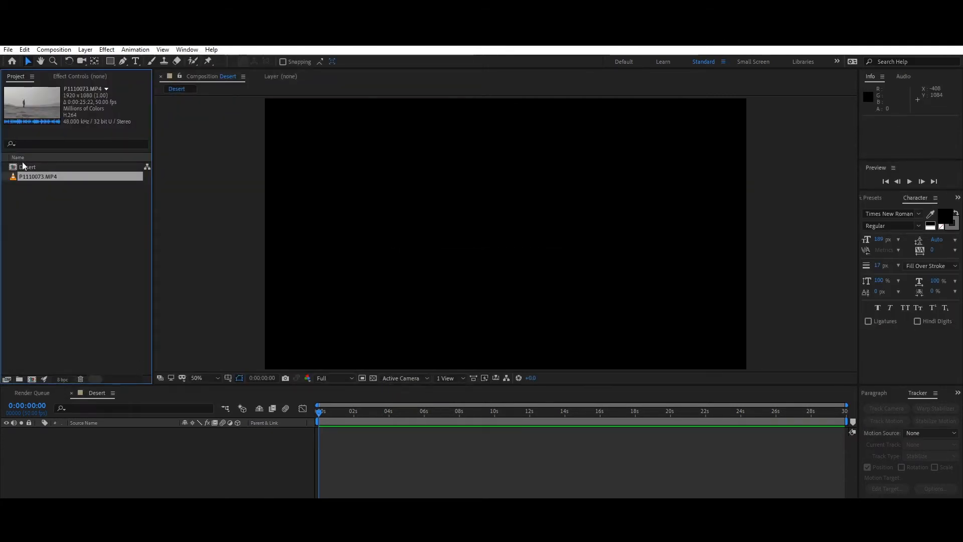
- Add P1110073.MP4 as a layer in the Desert composition and scrub through the clip
{"action": "left_click_drag", "start_coordinate": [32, 178], "coordinate": [26, 445]}
{"action": "left_click_drag", "start_coordinate": [334, 412], "coordinate": [288, 448]}
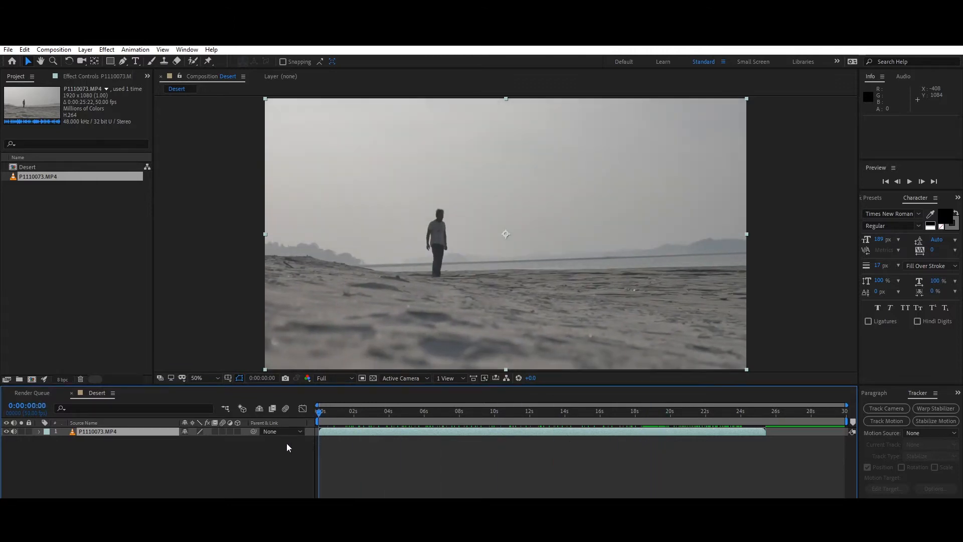
{"action": "left_click", "coordinate": [357, 445]}
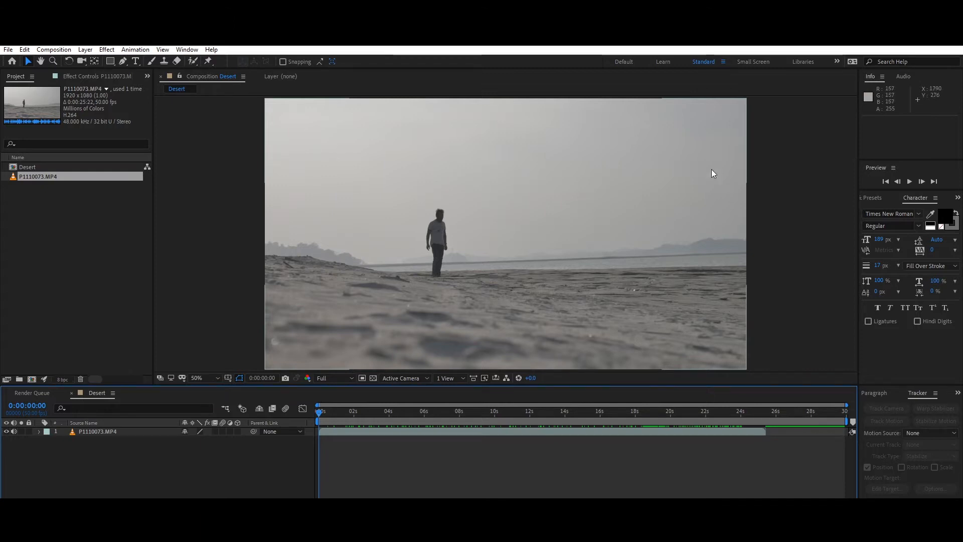
- Run Track Camera on the P1110073.MP4 layer
{"action": "left_click", "coordinate": [338, 431]}
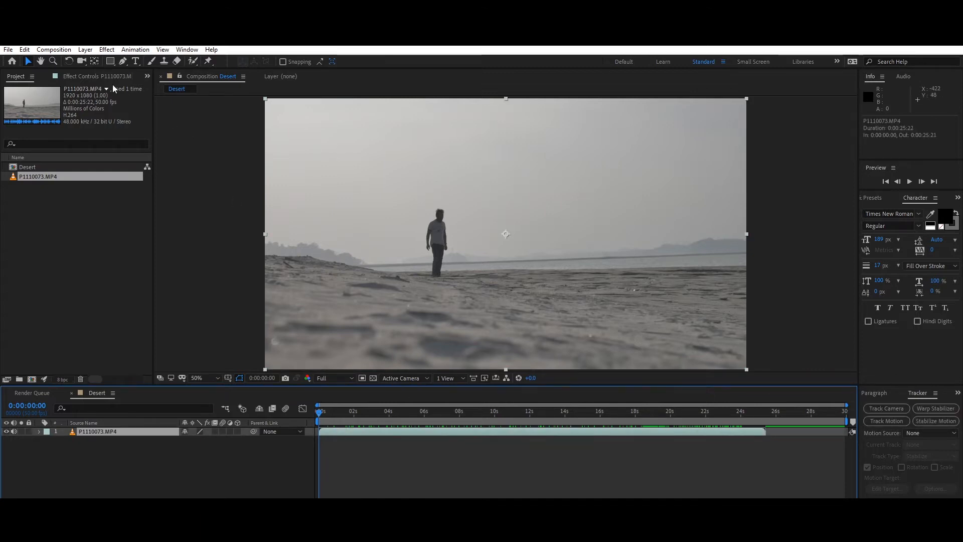
{"action": "right_click", "coordinate": [366, 432]}
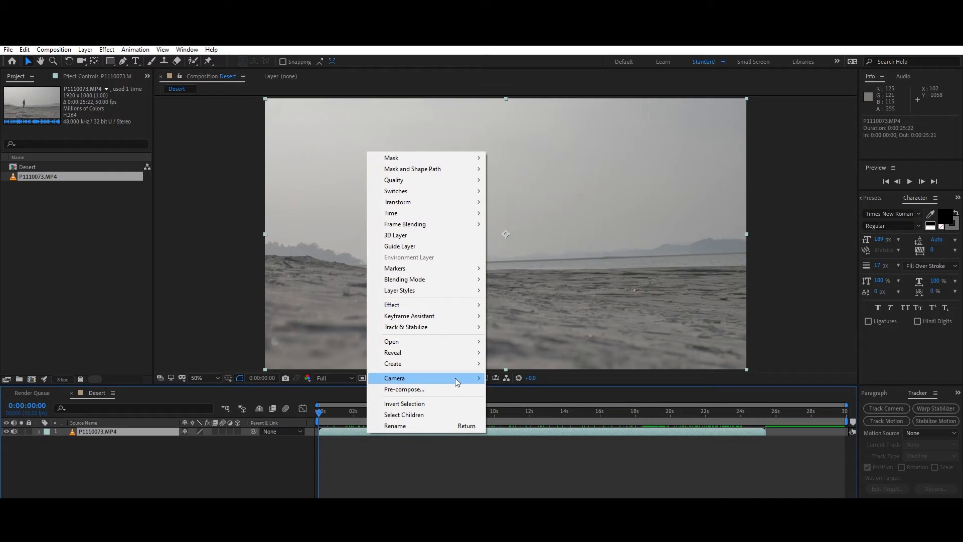
{"action": "mouse_move", "coordinate": [468, 381]}
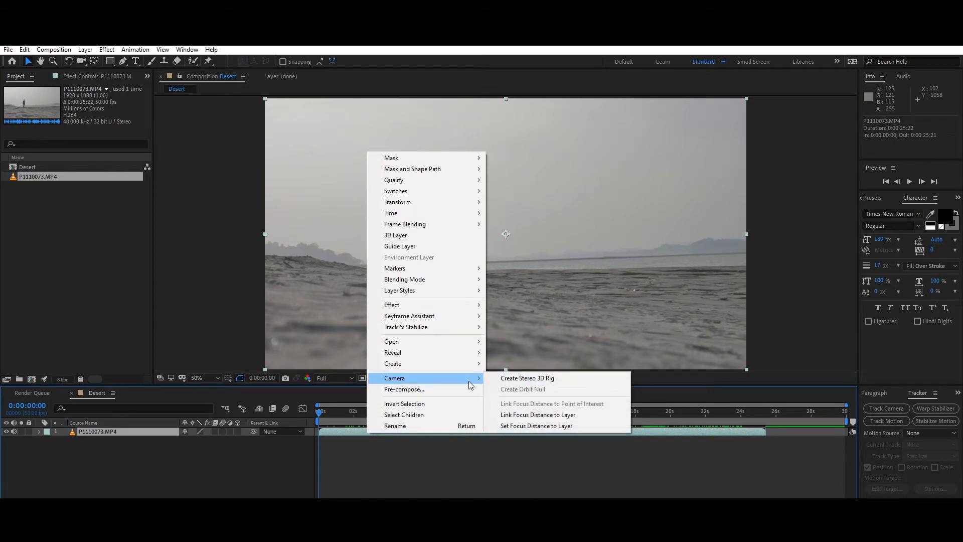
{"action": "mouse_move", "coordinate": [472, 327]}
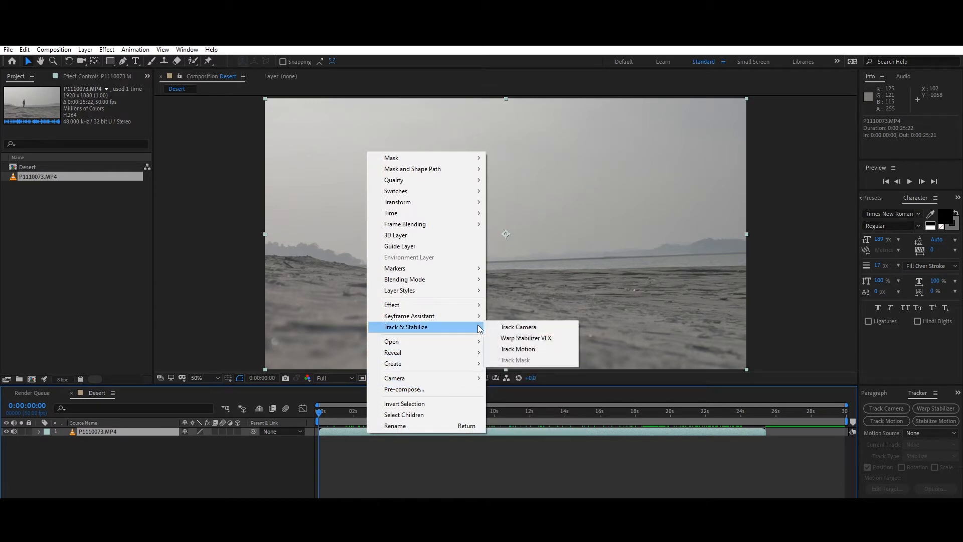
{"action": "left_click", "coordinate": [531, 327]}
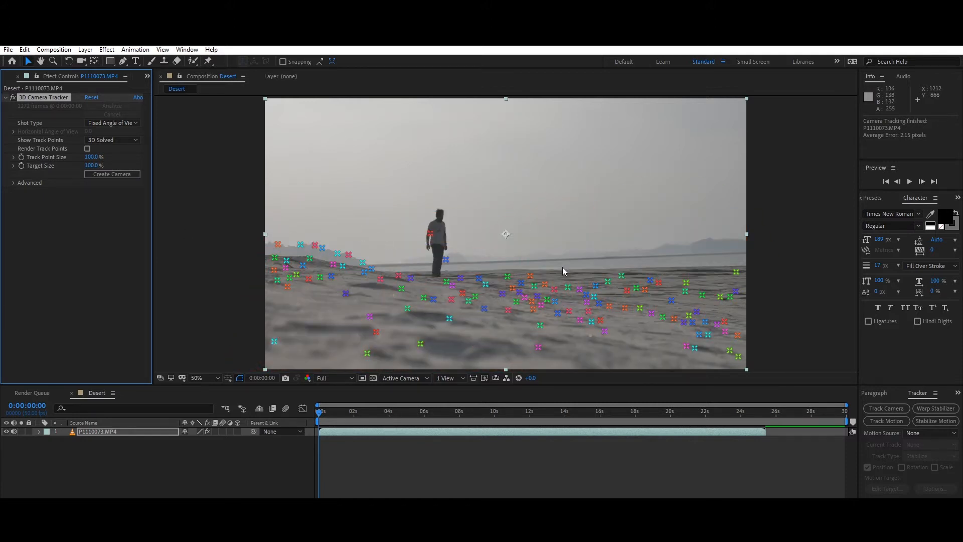
- Shorten the footage layer to end at 0:00:18:22 and create two nulls and a camera from two track points on the sand
{"action": "left_click_drag", "start_coordinate": [477, 411], "coordinate": [278, 495]}
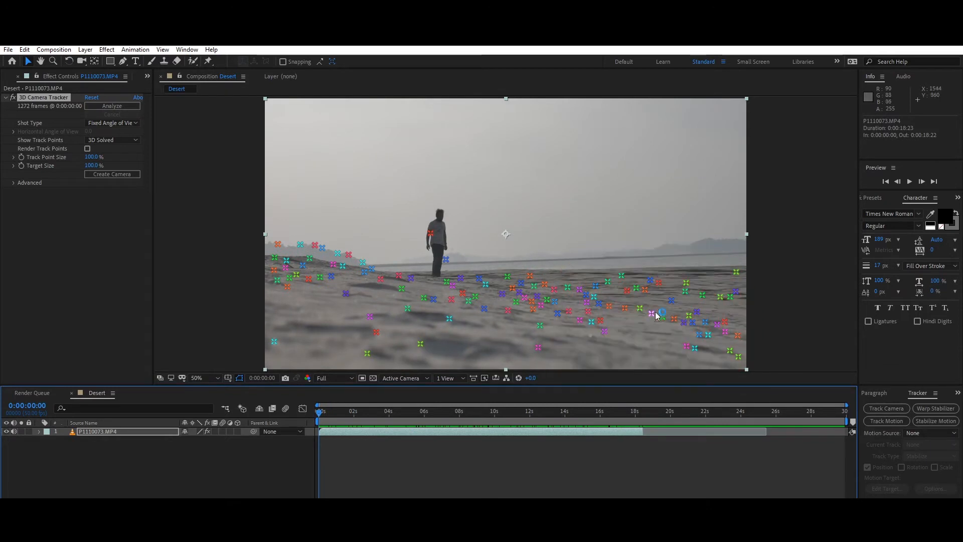
{"action": "left_click", "coordinate": [671, 300]}
{"action": "left_click", "coordinate": [639, 307], "text": "shift"}
{"action": "right_click", "coordinate": [640, 311]}
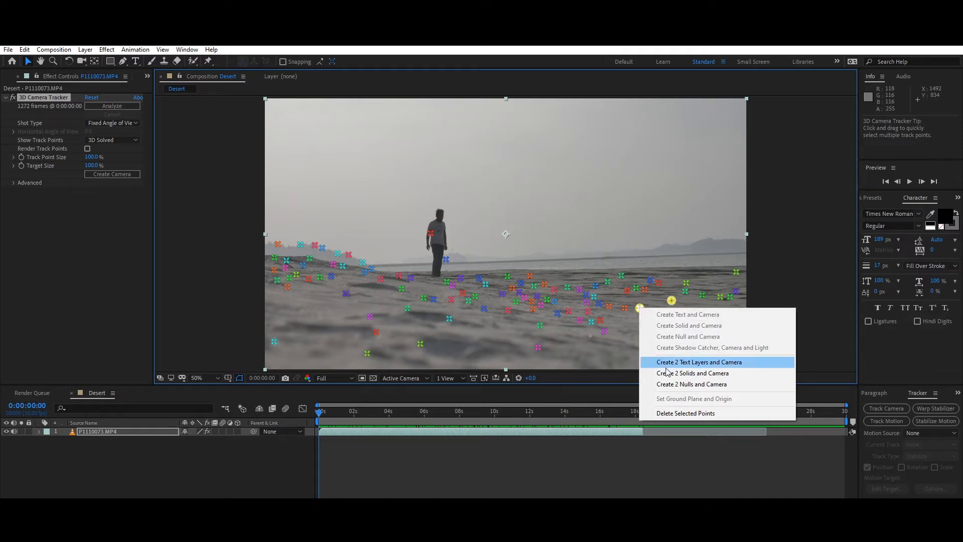
{"action": "left_click", "coordinate": [668, 384]}
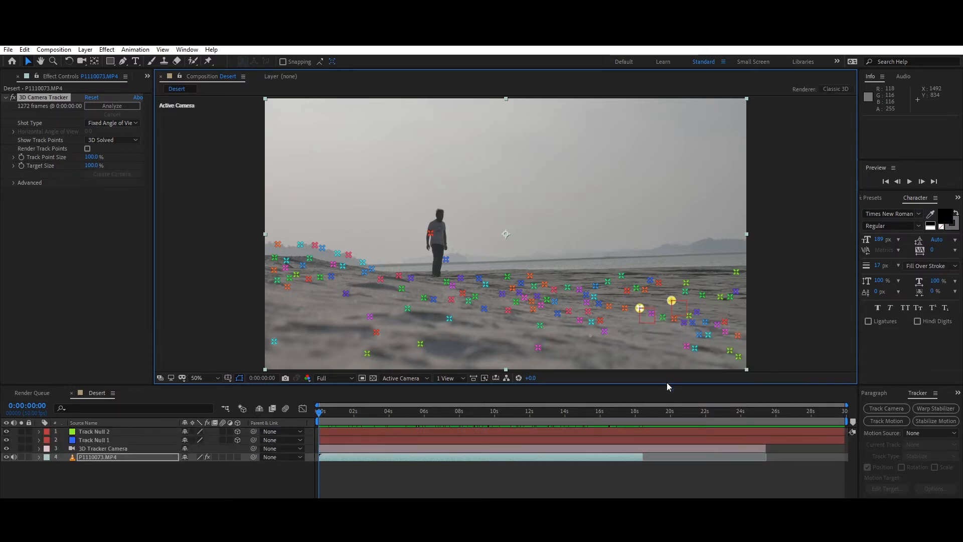
- Compare the placement of Track Null 1 and Track Null 2 in the shot
{"action": "left_click_drag", "start_coordinate": [330, 419], "coordinate": [277, 420]}
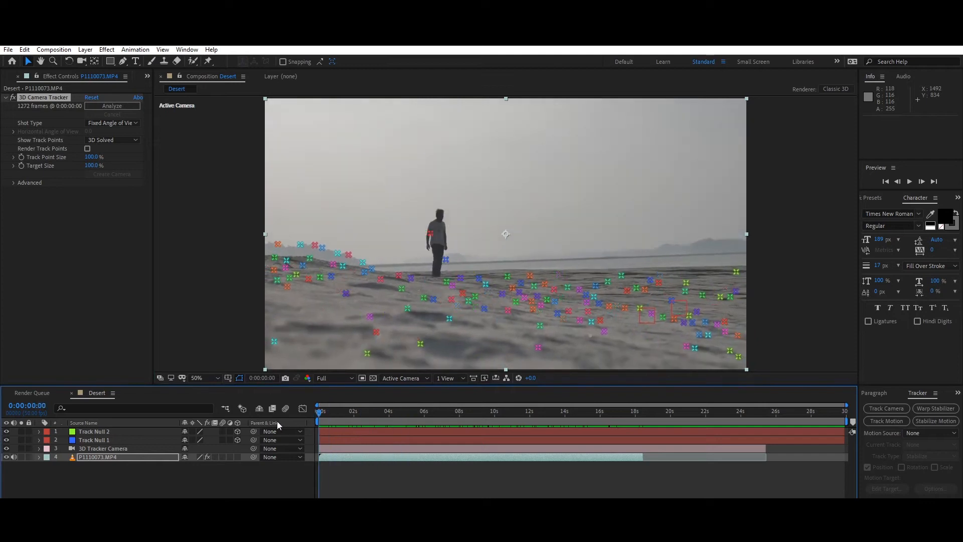
{"action": "left_click", "coordinate": [340, 435]}
{"action": "left_click", "coordinate": [339, 438]}
{"action": "left_click", "coordinate": [336, 430]}
{"action": "left_click", "coordinate": [336, 438]}
{"action": "left_click", "coordinate": [334, 431]}
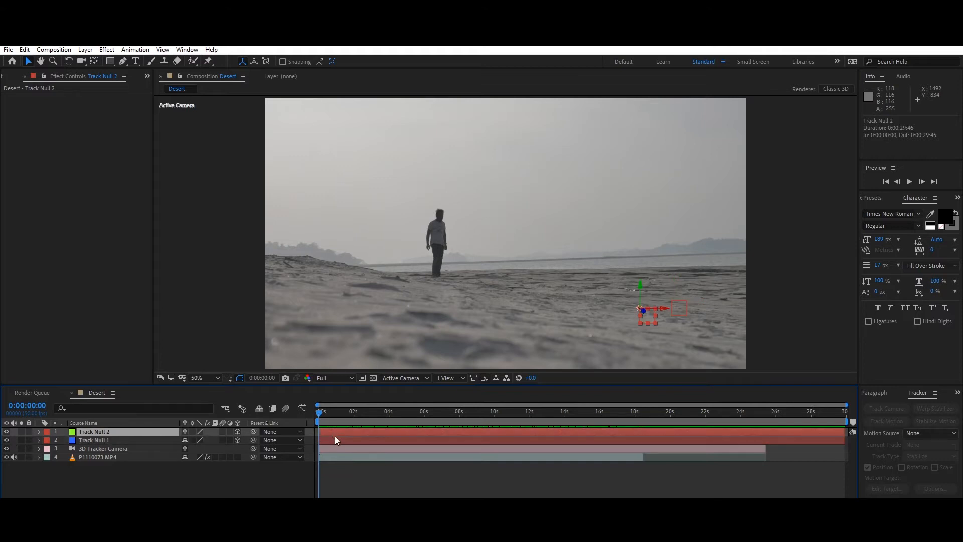
- Duplicate the P1110073.MP4 layer and move the copy above all other layers
{"action": "left_click", "coordinate": [336, 459]}
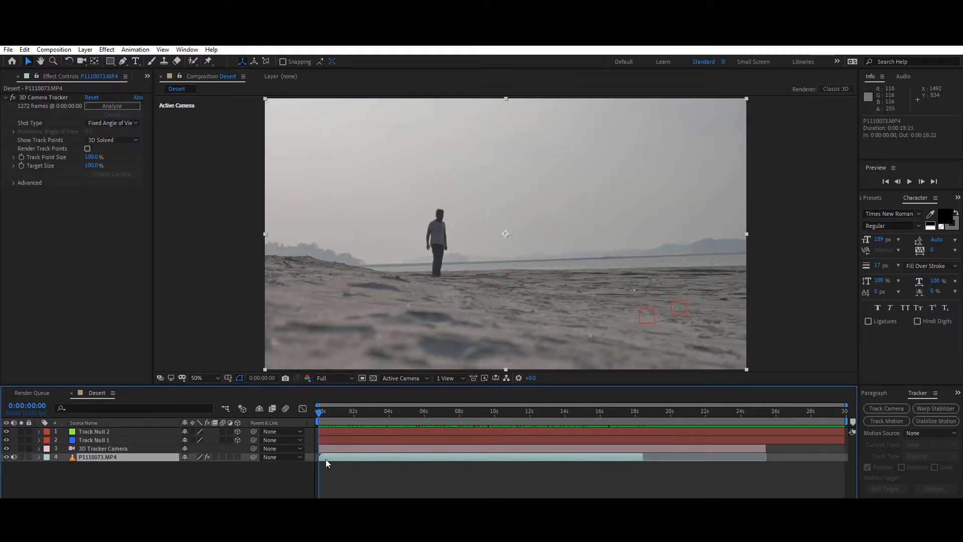
{"action": "key", "text": "ctrl+d"}
{"action": "left_click_drag", "start_coordinate": [117, 459], "coordinate": [118, 429]}
- Mask a four-point patch of sky on the top footage copy, then move and stretch it over the distant hills beside the man
{"action": "left_click", "coordinate": [123, 61]}
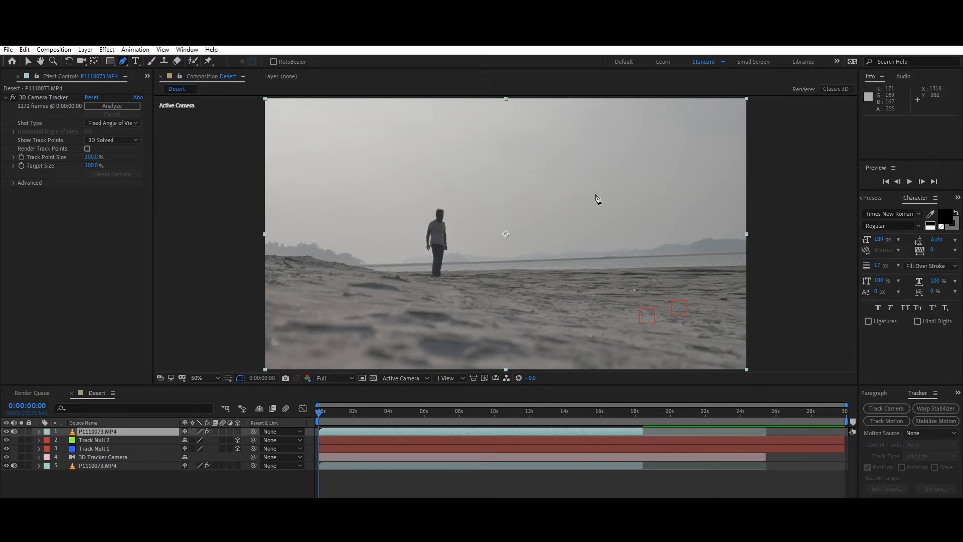
{"action": "left_click", "coordinate": [530, 116]}
{"action": "left_click", "coordinate": [692, 108]}
{"action": "left_click", "coordinate": [697, 165]}
{"action": "left_click", "coordinate": [521, 169]}
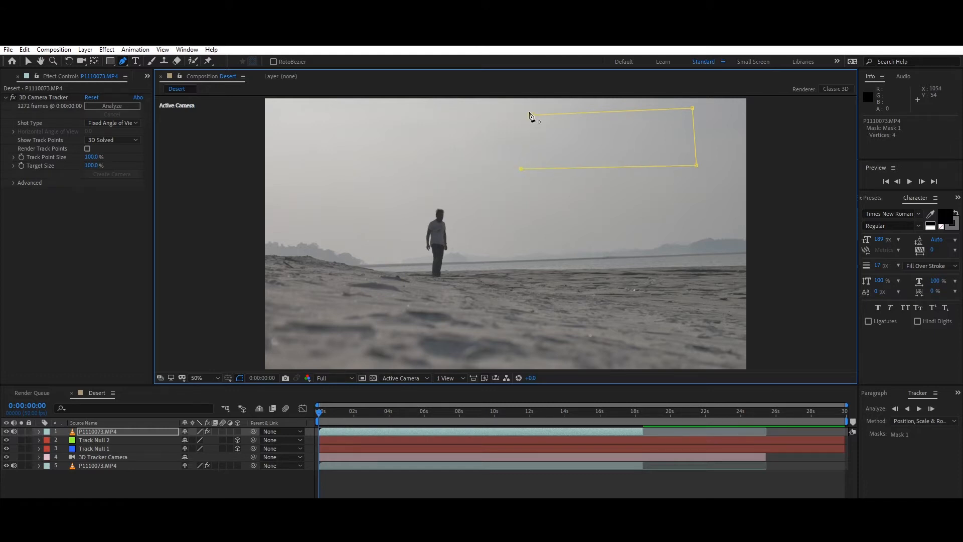
{"action": "left_click", "coordinate": [28, 61]}
{"action": "left_click_drag", "start_coordinate": [573, 124], "coordinate": [457, 259]}
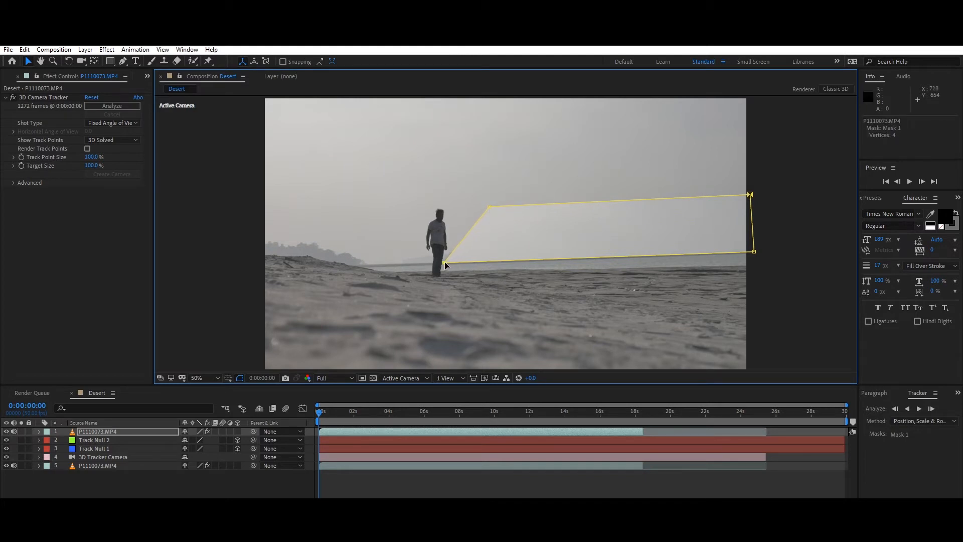
- Set the Mask Feather of the sky patch's mask to about 84 pixels
{"action": "left_click", "coordinate": [39, 431]}
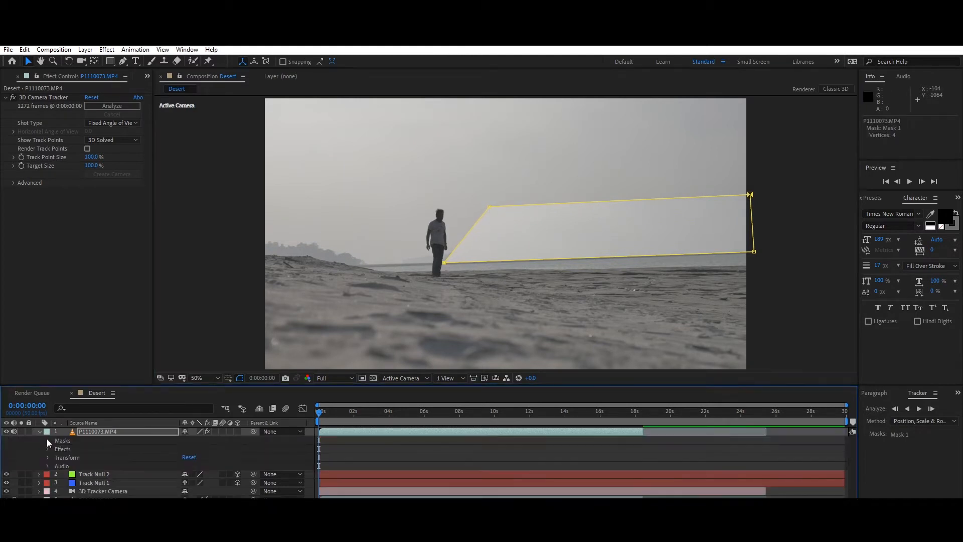
{"action": "left_click", "coordinate": [47, 439]}
{"action": "left_click", "coordinate": [58, 449]}
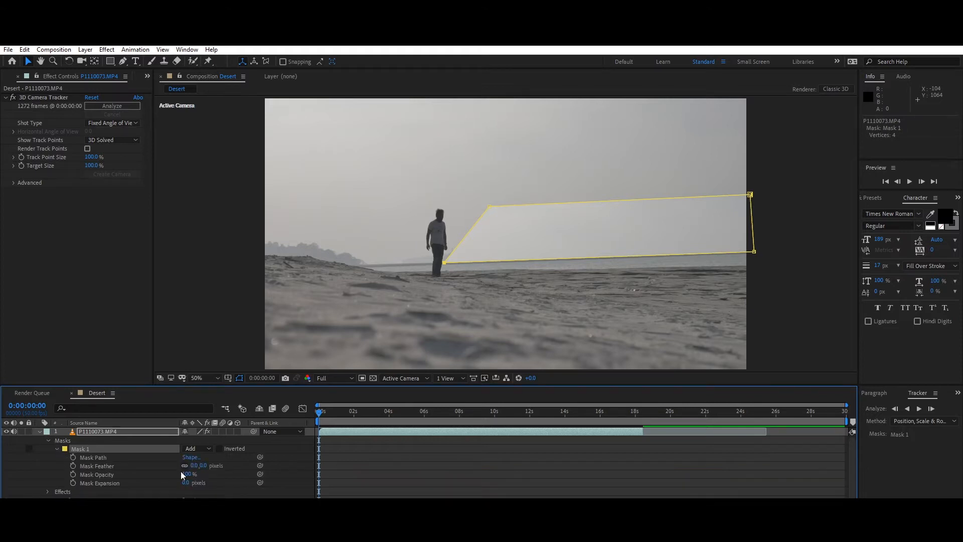
{"action": "left_click_drag", "start_coordinate": [202, 466], "coordinate": [220, 465]}
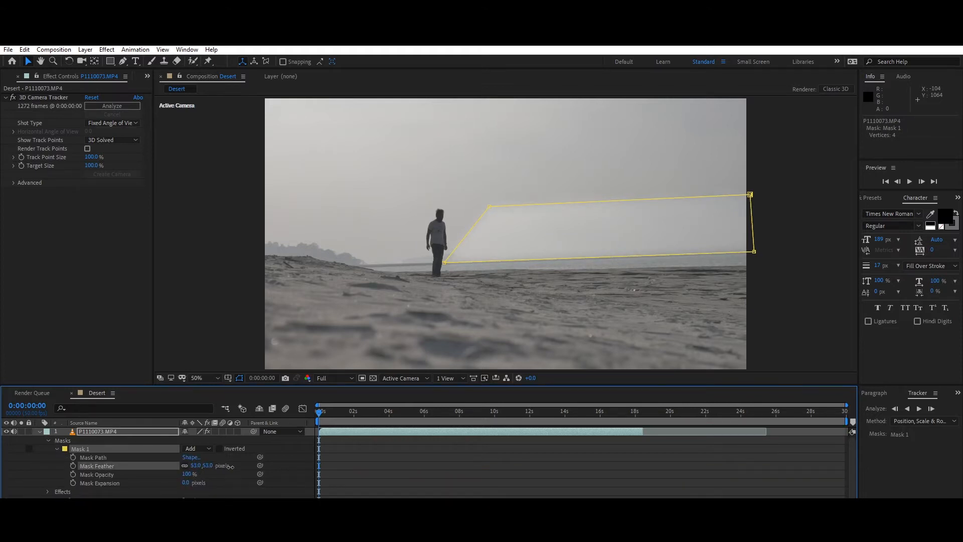
{"action": "left_click", "coordinate": [382, 492]}
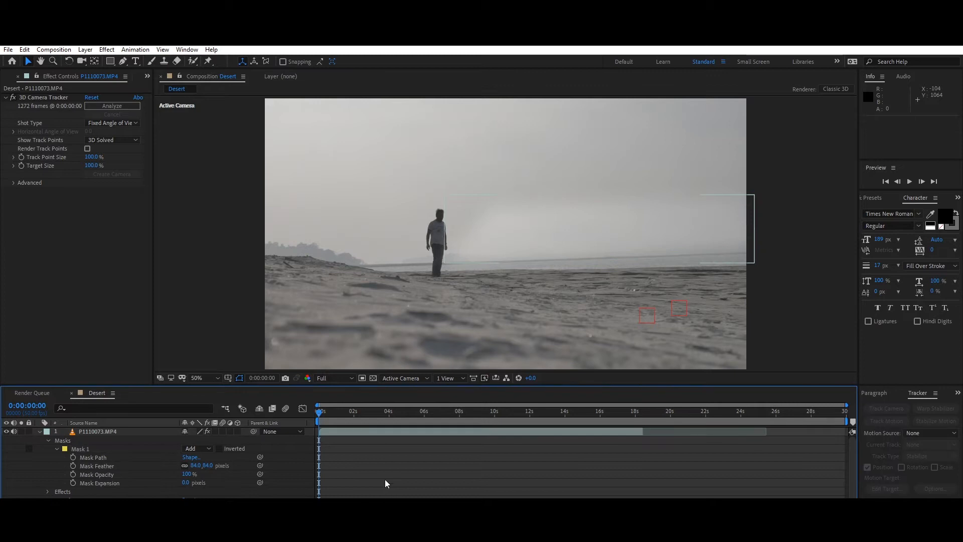
- Fine-tune the sky patch's mask by moving its upper vertex nearest the man slightly outward
{"action": "left_click", "coordinate": [594, 223]}
{"action": "mouse_move", "coordinate": [490, 209]}
{"action": "left_mouse_down"}
{"action": "mouse_move", "coordinate": [496, 161]}
{"action": "mouse_move", "coordinate": [495, 206]}
{"action": "left_mouse_up"}
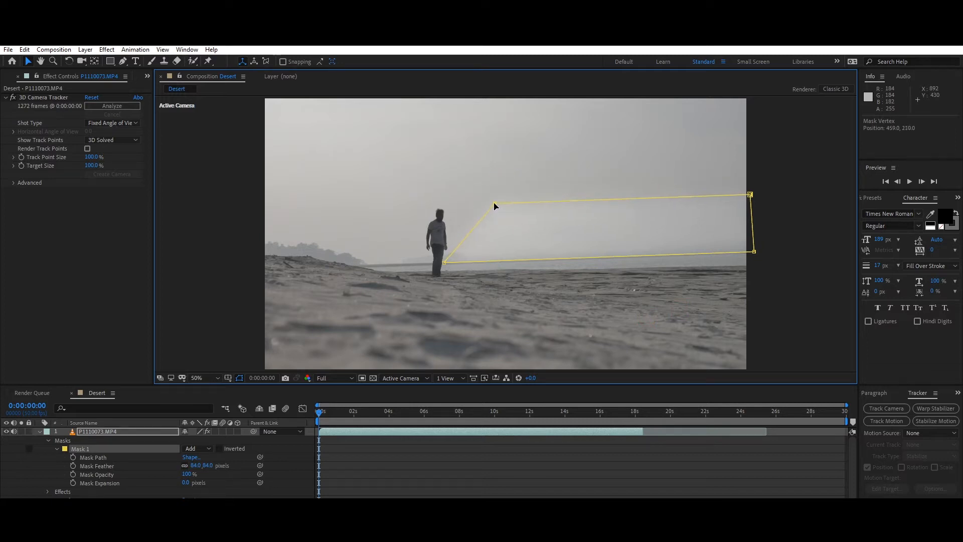
{"action": "left_click", "coordinate": [782, 316]}
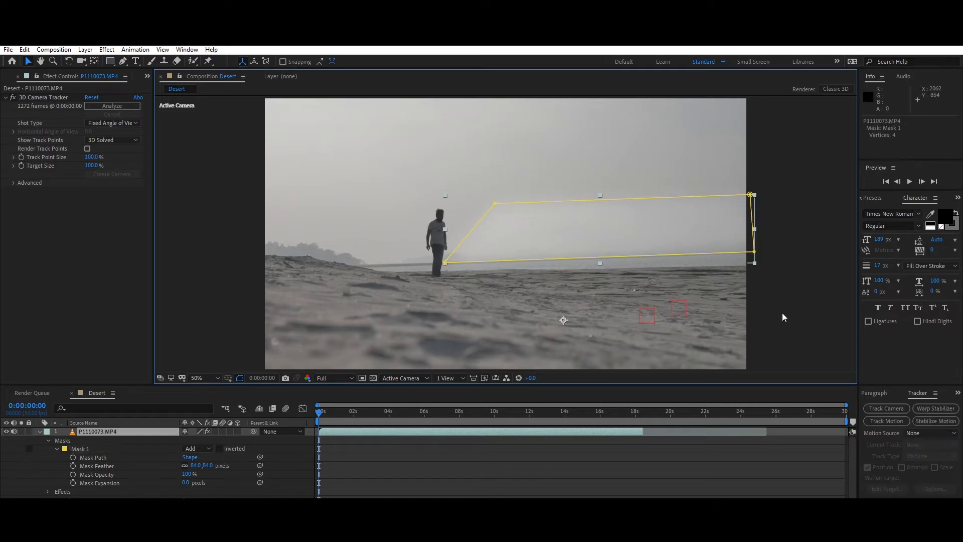
{"action": "left_click", "coordinate": [573, 447]}
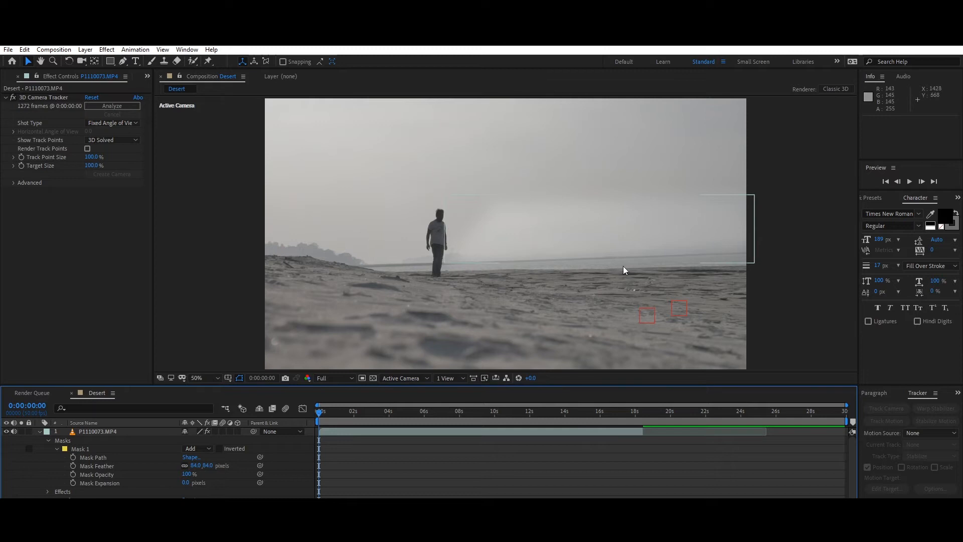
- Make the masked sky patch a 3D layer and parent it to Track Null 2
{"action": "left_click", "coordinate": [237, 431]}
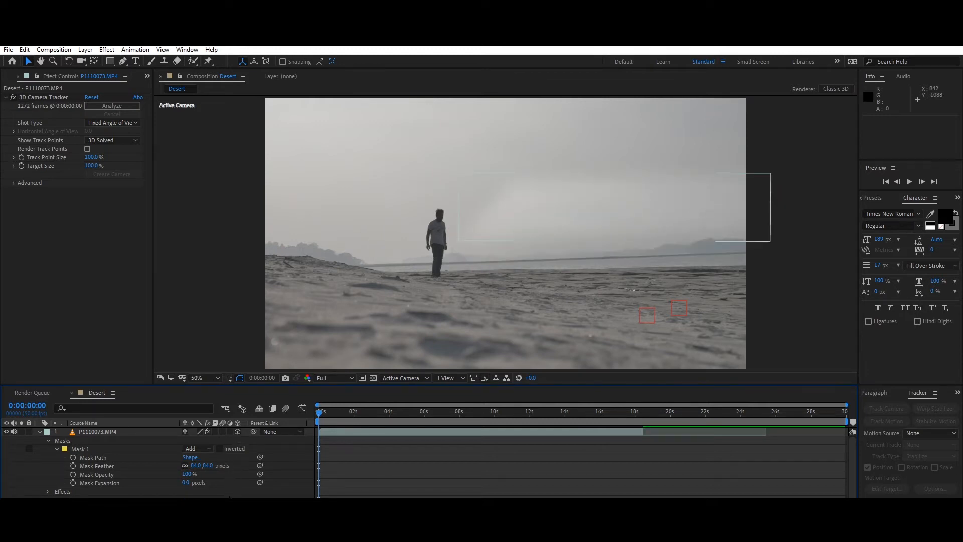
{"action": "mouse_move", "coordinate": [250, 432]}
{"action": "left_mouse_down"}
{"action": "mouse_move", "coordinate": [161, 453]}
{"action": "mouse_move", "coordinate": [81, 453]}
{"action": "mouse_move", "coordinate": [254, 433]}
{"action": "left_mouse_up"}
{"action": "left_click", "coordinate": [39, 432]}
{"action": "left_click", "coordinate": [90, 440]}
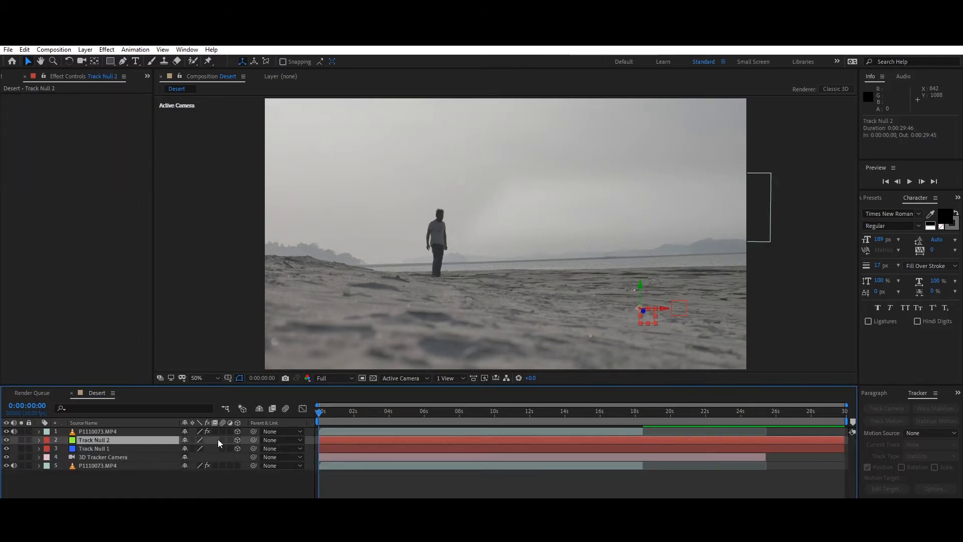
{"action": "left_click_drag", "start_coordinate": [254, 429], "coordinate": [125, 440]}
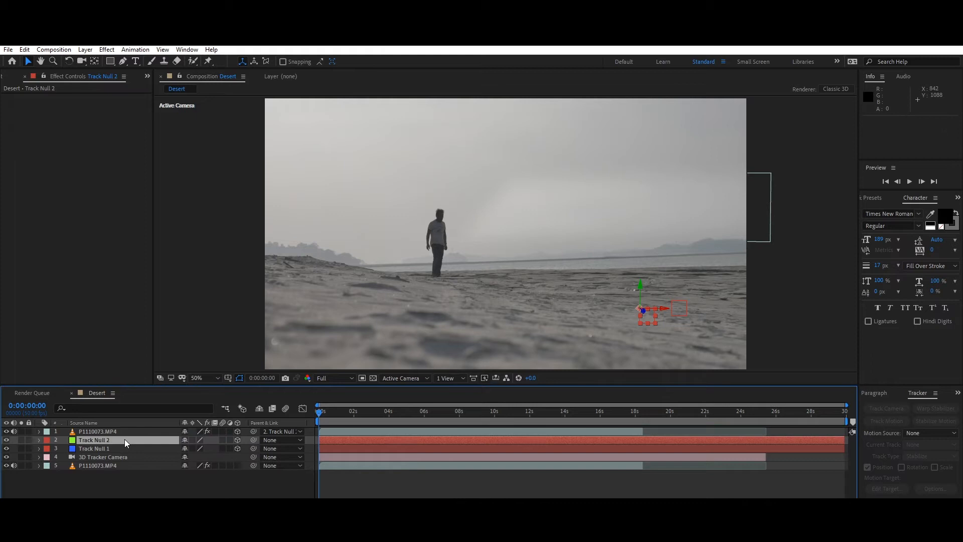
- Reposition the 3D sky patch over the distant hills beside the man and check how it follows the shot
{"action": "left_click_drag", "start_coordinate": [615, 410], "coordinate": [307, 429]}
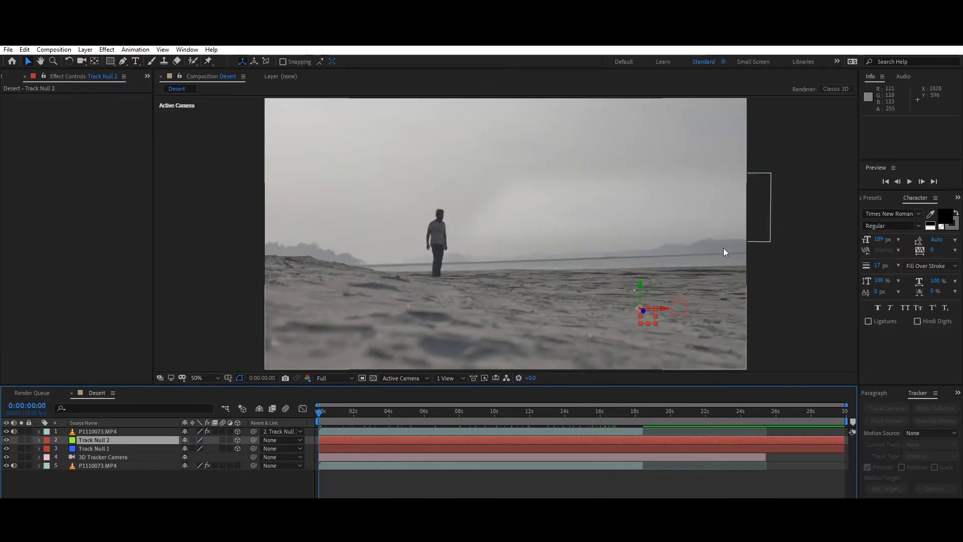
{"action": "left_click", "coordinate": [453, 431]}
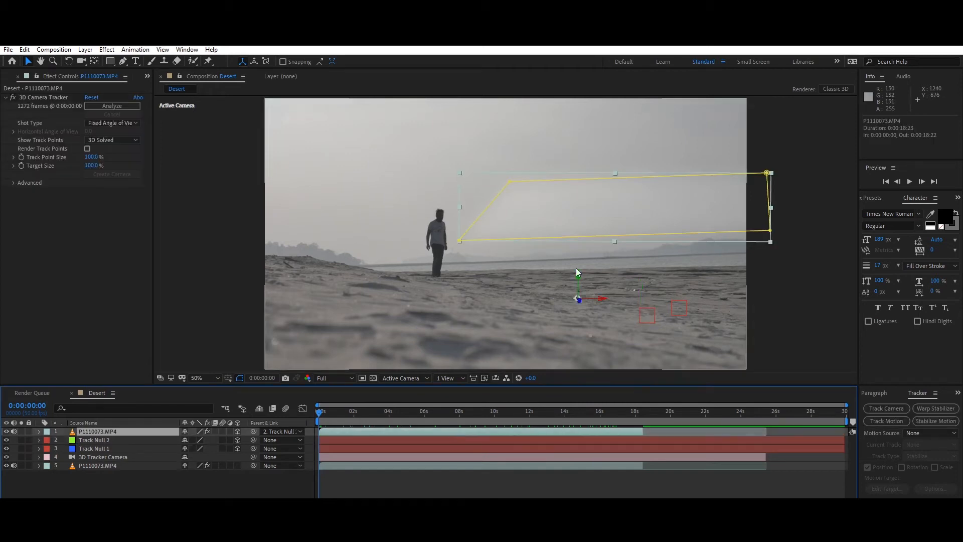
{"action": "left_click_drag", "start_coordinate": [630, 201], "coordinate": [618, 224]}
{"action": "left_click", "coordinate": [573, 494]}
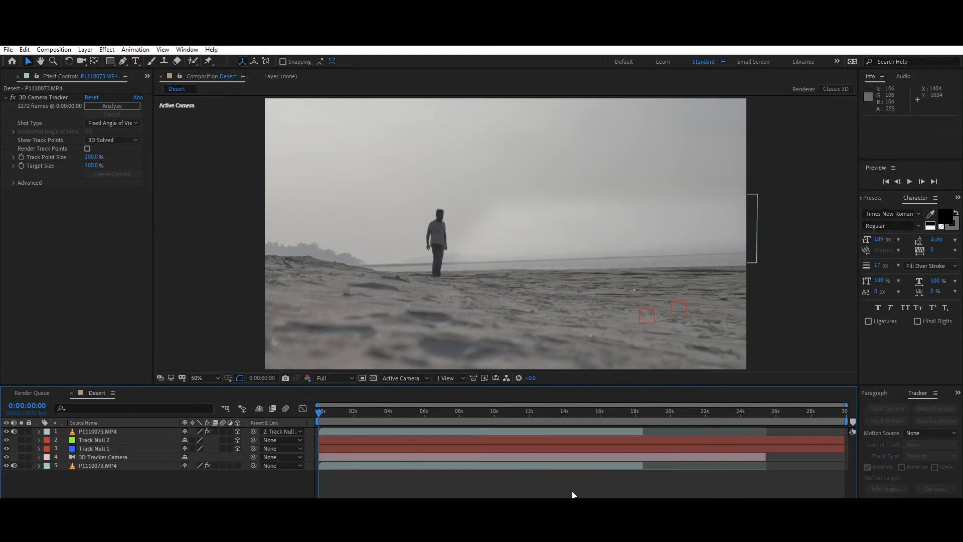
{"action": "left_click_drag", "start_coordinate": [321, 413], "coordinate": [299, 414]}
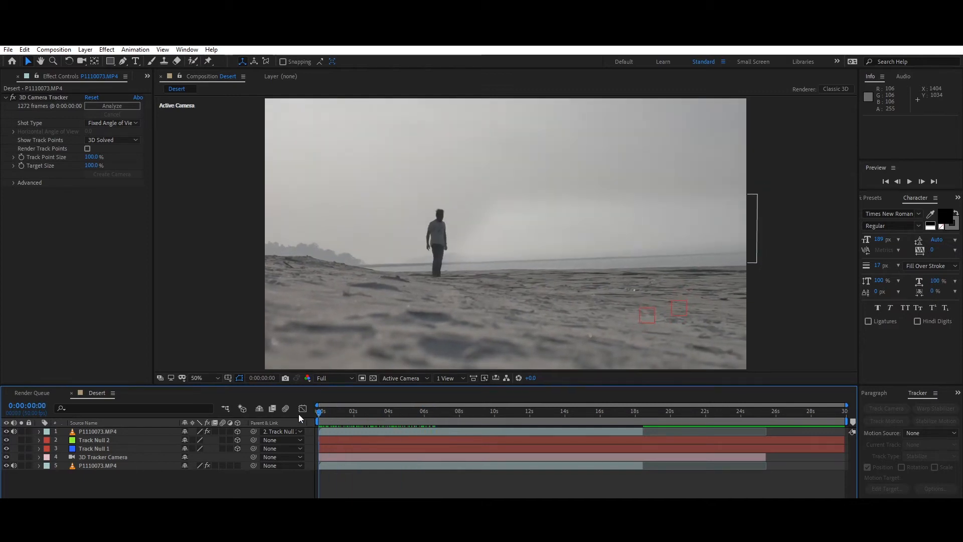
- Enable Mask Path keyframing on the sky patch's Mask 1 at 0:00:00:00
{"action": "left_click", "coordinate": [129, 433]}
{"action": "left_click", "coordinate": [466, 254]}
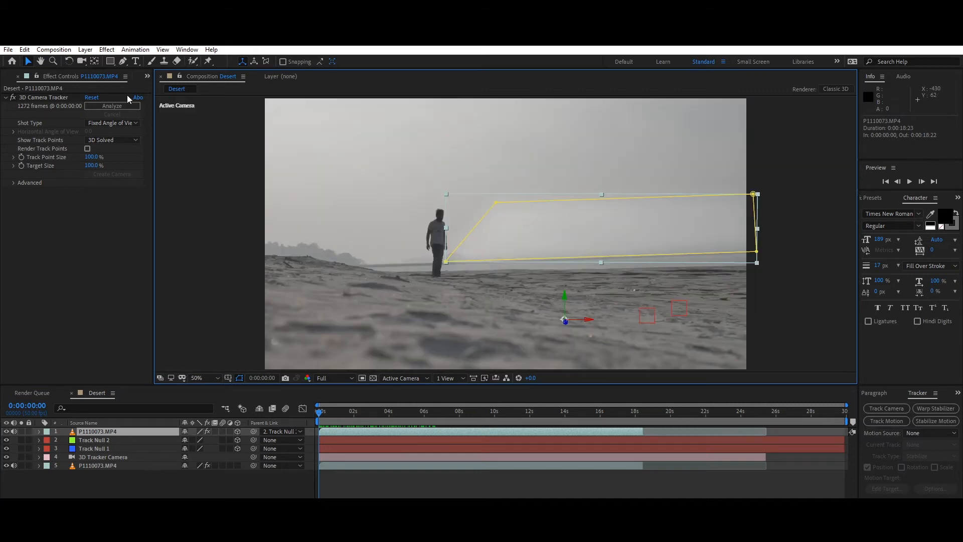
{"action": "left_click", "coordinate": [30, 61]}
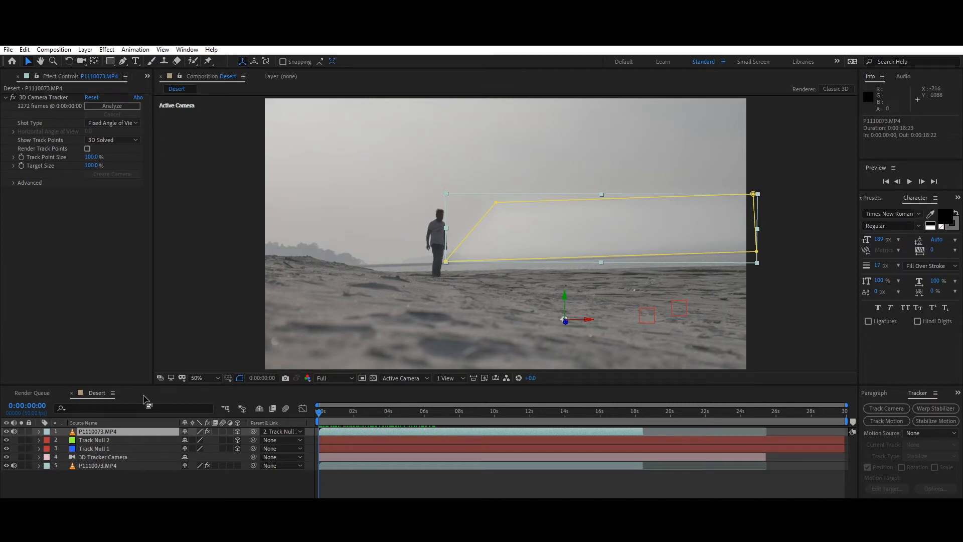
{"action": "left_click", "coordinate": [39, 432]}
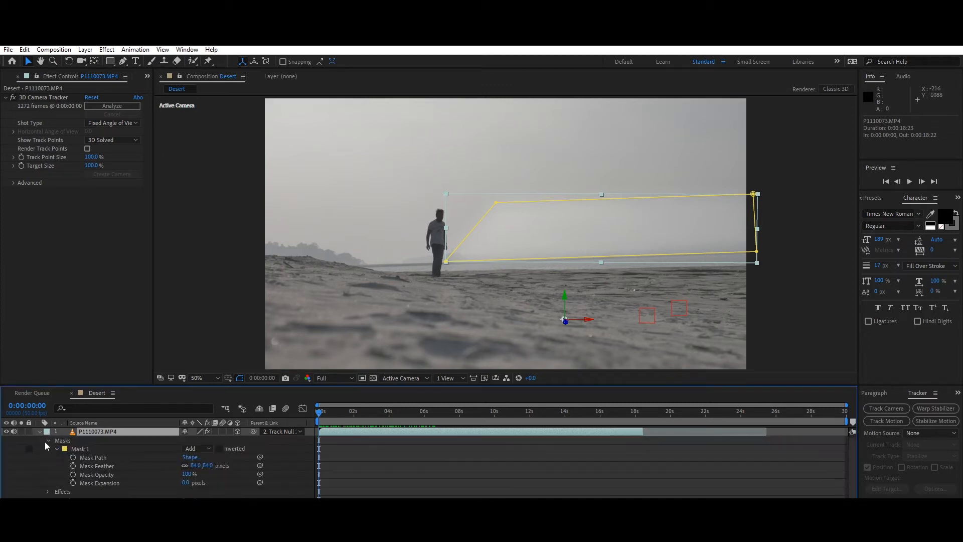
{"action": "left_click", "coordinate": [73, 457]}
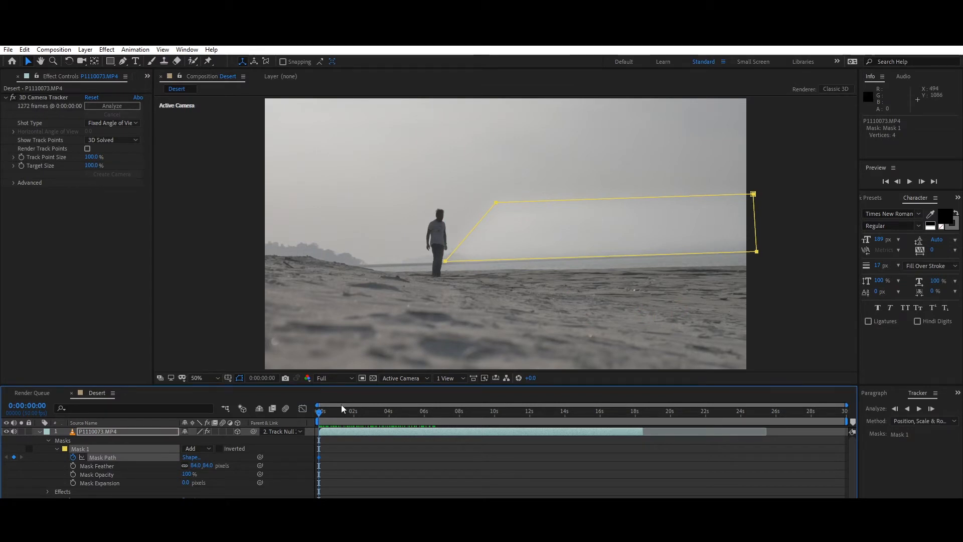
- Keyframe the sky mask's path to follow the walking man at 0:00:00:40, 0:00:01:07 and on to about 2 seconds
{"action": "left_click_drag", "start_coordinate": [319, 417], "coordinate": [333, 416]}
{"action": "left_click_drag", "start_coordinate": [448, 261], "coordinate": [451, 261]}
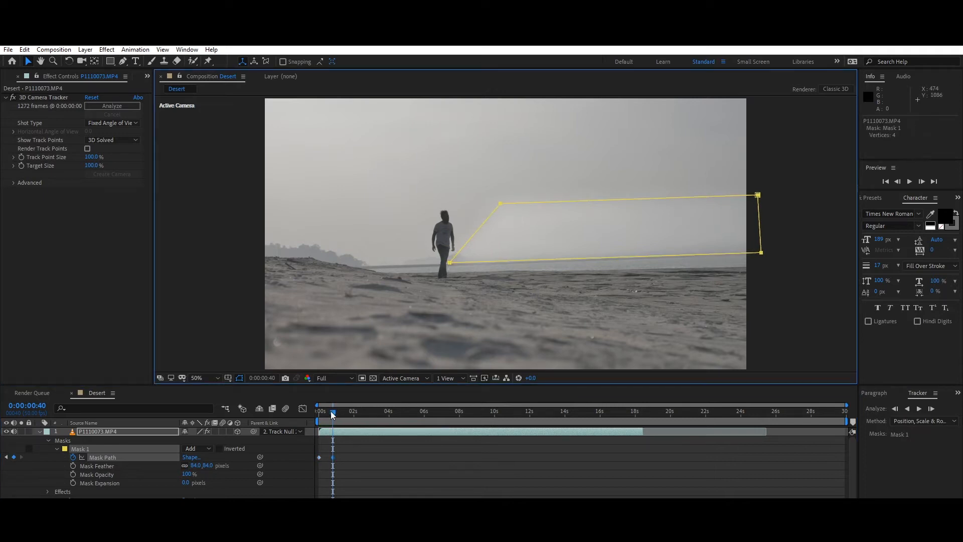
{"action": "left_click_drag", "start_coordinate": [332, 412], "coordinate": [338, 412]}
{"action": "left_click_drag", "start_coordinate": [451, 262], "coordinate": [452, 259]}
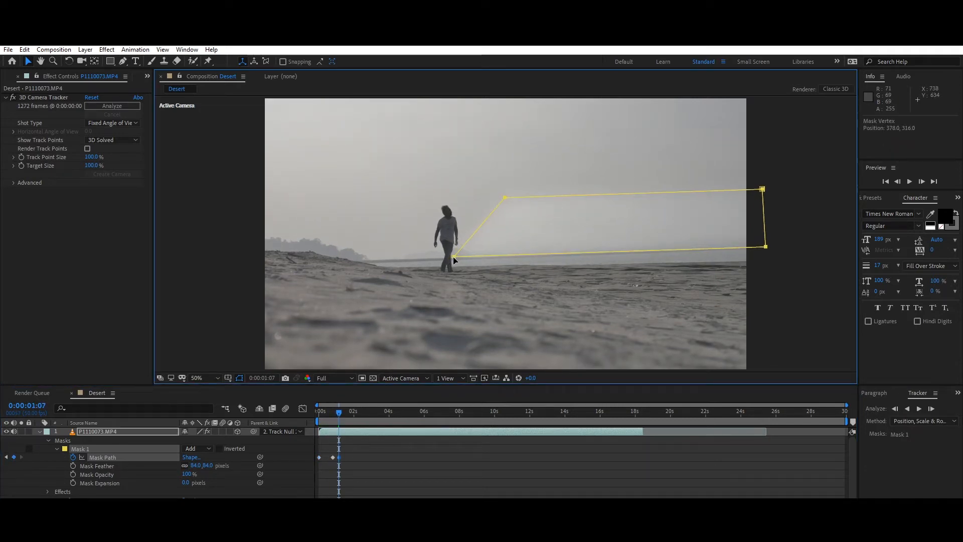
{"action": "left_click_drag", "start_coordinate": [338, 412], "coordinate": [349, 412]}
{"action": "left_click_drag", "start_coordinate": [460, 259], "coordinate": [465, 251]}
{"action": "left_click_drag", "start_coordinate": [346, 413], "coordinate": [354, 412]}
{"action": "left_click_drag", "start_coordinate": [468, 250], "coordinate": [478, 251]}
- Continue keyframing the sky mask beside the walking man from about 3 seconds through 0:00:03:27 to 0:00:04:31
{"action": "left_click", "coordinate": [367, 410]}
{"action": "left_click_drag", "start_coordinate": [364, 416], "coordinate": [381, 414]}
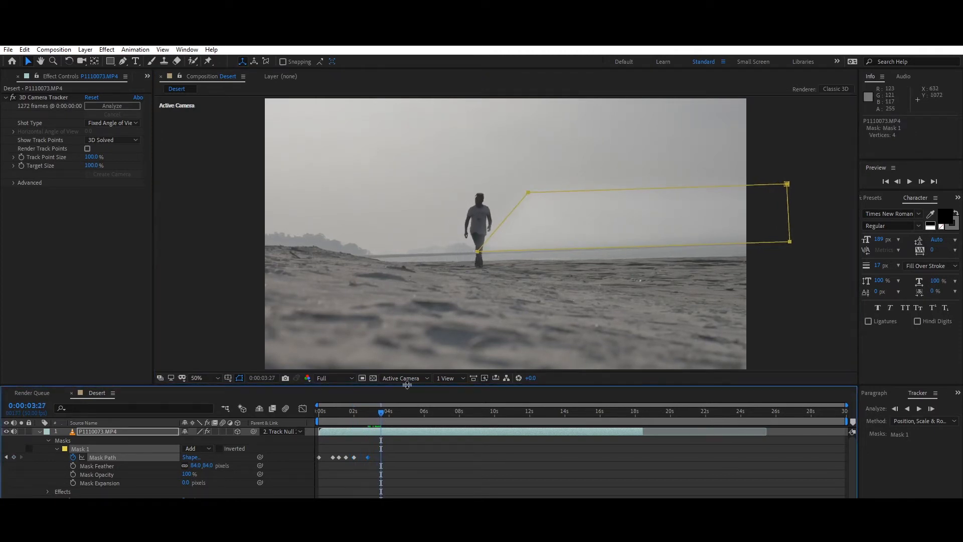
{"action": "left_click_drag", "start_coordinate": [478, 252], "coordinate": [484, 251]}
{"action": "left_click_drag", "start_coordinate": [380, 418], "coordinate": [391, 415]}
{"action": "left_click_drag", "start_coordinate": [485, 251], "coordinate": [506, 251]}
{"action": "left_click_drag", "start_coordinate": [393, 415], "coordinate": [399, 413]}
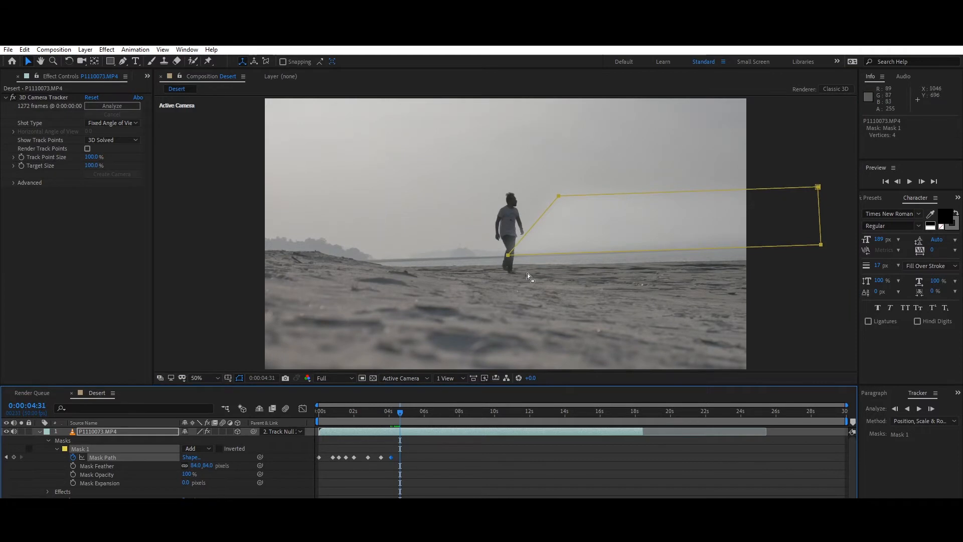
{"action": "left_click_drag", "start_coordinate": [510, 258], "coordinate": [518, 254]}
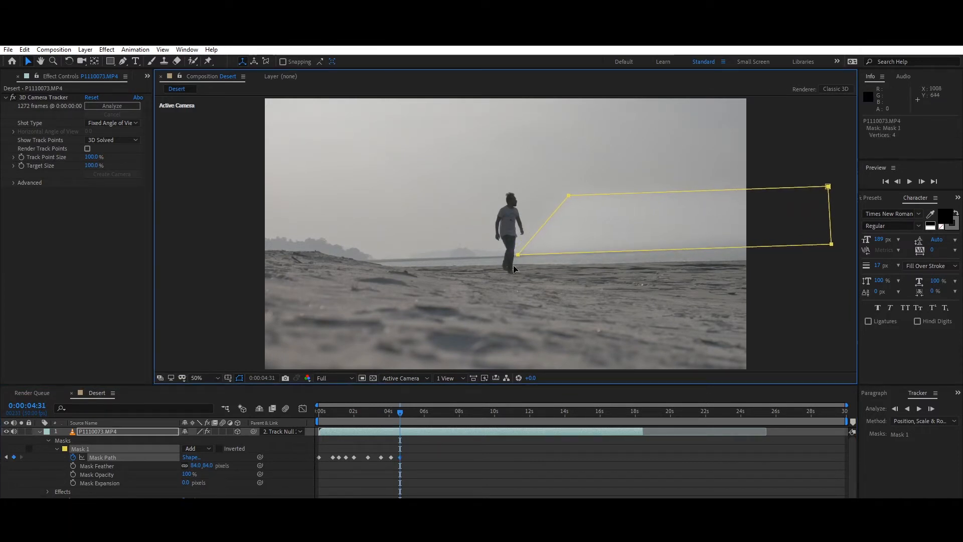
- Keyframe the sky mask clear of the man at about 5 seconds, 0:00:05:34 and about 6.5 seconds
{"action": "left_click_drag", "start_coordinate": [401, 411], "coordinate": [409, 411]}
{"action": "left_click_drag", "start_coordinate": [516, 260], "coordinate": [534, 259]}
{"action": "left_click_drag", "start_coordinate": [409, 410], "coordinate": [418, 411]}
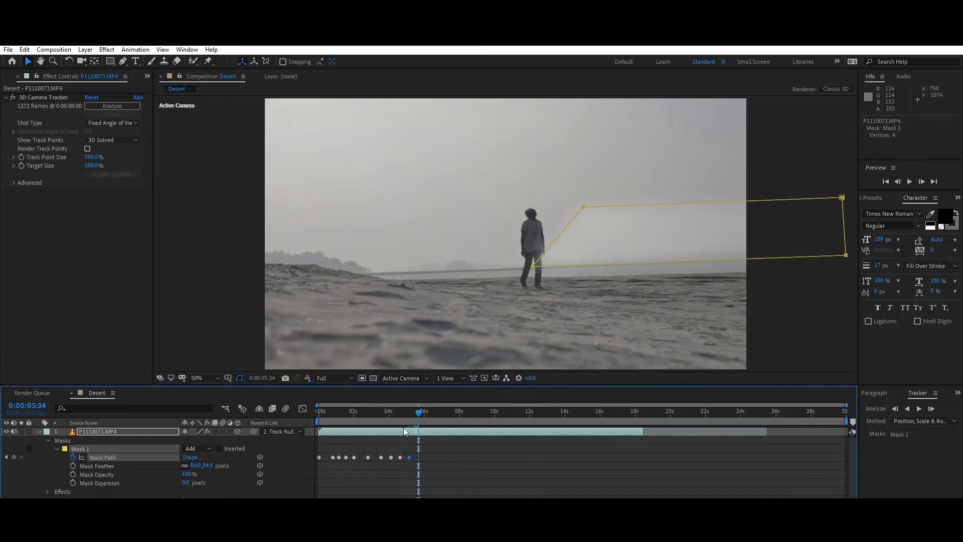
{"action": "left_click_drag", "start_coordinate": [534, 266], "coordinate": [544, 273]}
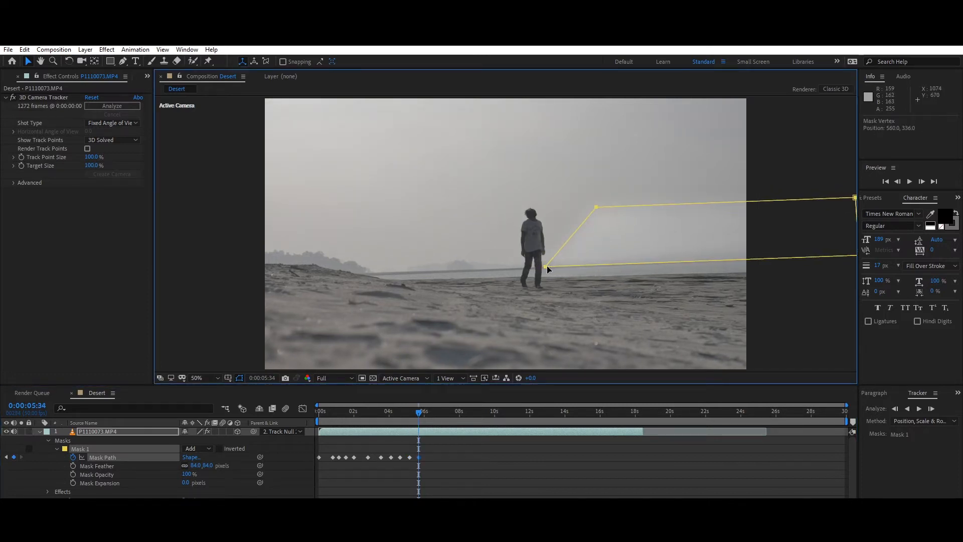
{"action": "left_click_drag", "start_coordinate": [419, 411], "coordinate": [434, 413]}
{"action": "left_click_drag", "start_coordinate": [544, 274], "coordinate": [563, 273]}
- Preview the animated sky mask from the start of the composition
{"action": "left_click_drag", "start_coordinate": [433, 411], "coordinate": [308, 421]}
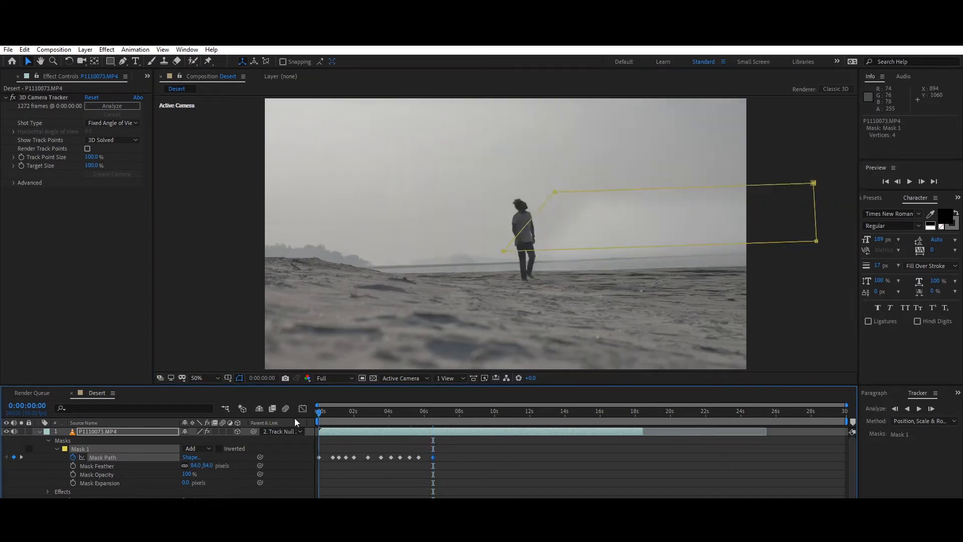
{"action": "left_click", "coordinate": [485, 459]}
{"action": "key", "text": "space"}
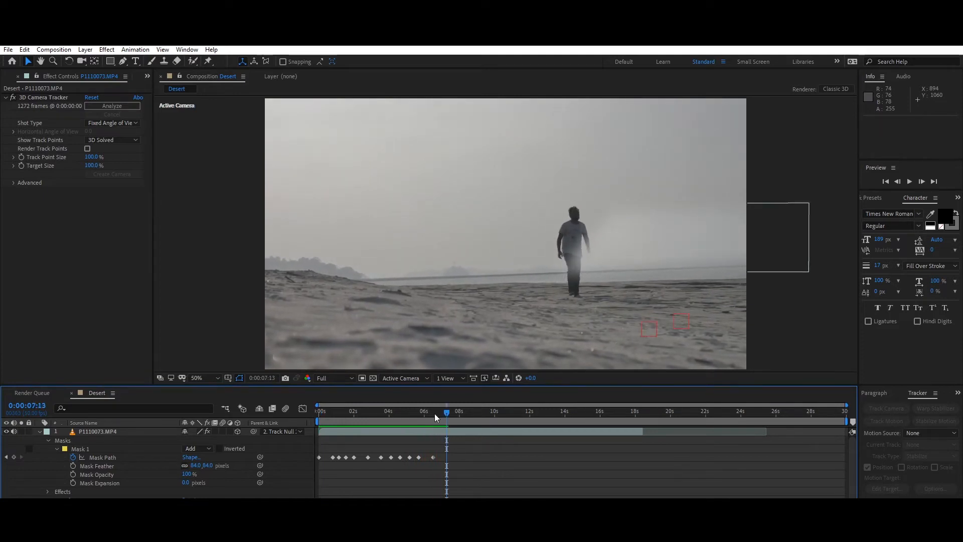
- Duplicate the sky patch layer with the current time at 0:00:03:34
{"action": "left_click_drag", "start_coordinate": [434, 413], "coordinate": [384, 412]}
{"action": "left_click", "coordinate": [394, 432]}
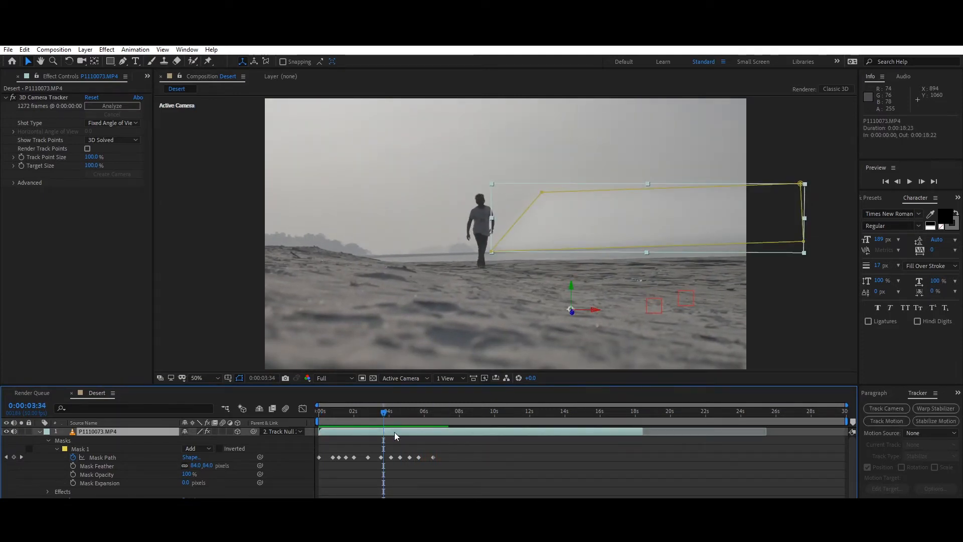
{"action": "key", "text": "ctrl+d"}
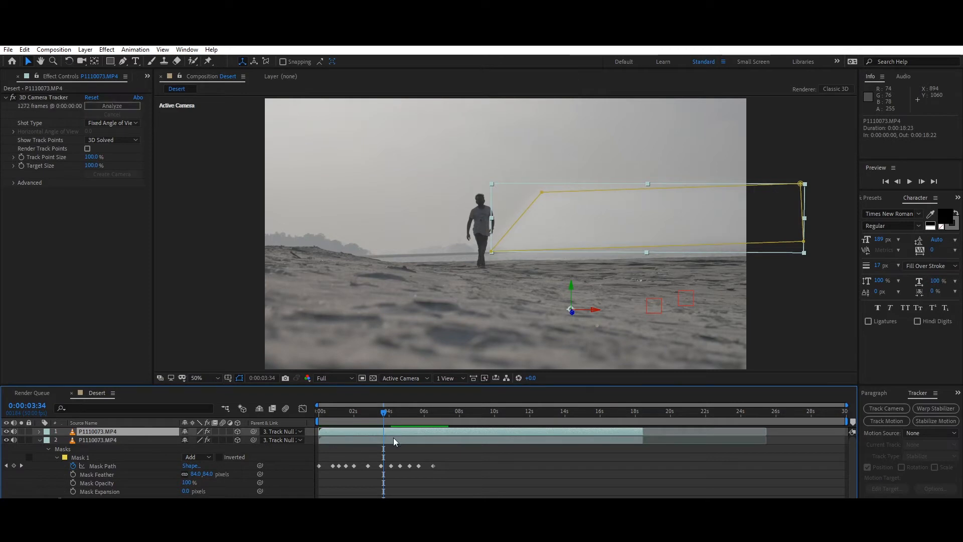
- Rename the lower sky patch layer hill1right and the upper copy hill2left
{"action": "left_click", "coordinate": [139, 441]}
{"action": "key", "text": "Return"}
{"action": "type", "text": "hill1rig"}
{"action": "left_click", "coordinate": [136, 431]}
{"action": "key", "text": "Return"}
{"action": "type", "text": "hi"}
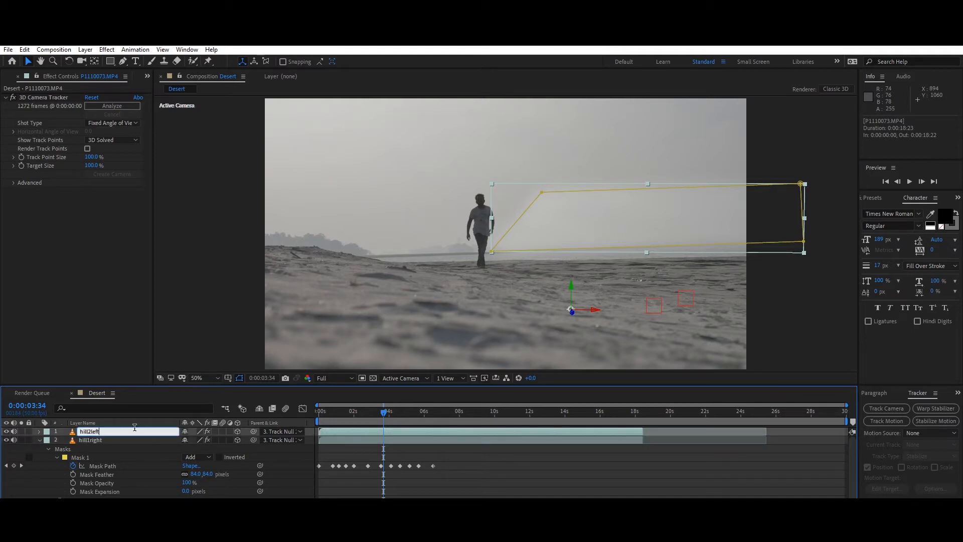
{"action": "left_click", "coordinate": [29, 478]}
- Remove all Mask Path keyframes from Mask 1 of the hill2left layer
{"action": "left_click", "coordinate": [392, 431]}
{"action": "left_click", "coordinate": [39, 440]}
{"action": "left_click", "coordinate": [39, 432]}
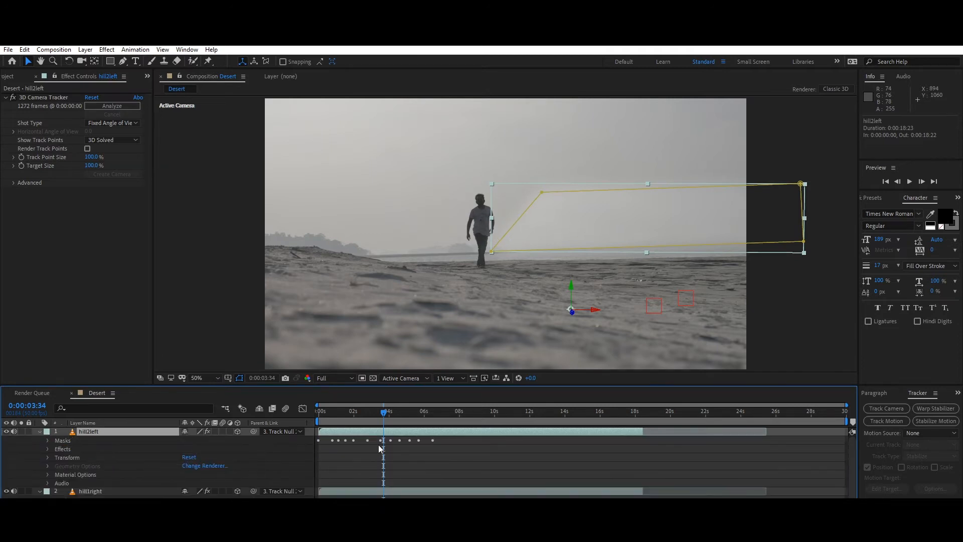
{"action": "left_click", "coordinate": [40, 490]}
{"action": "left_click", "coordinate": [49, 438]}
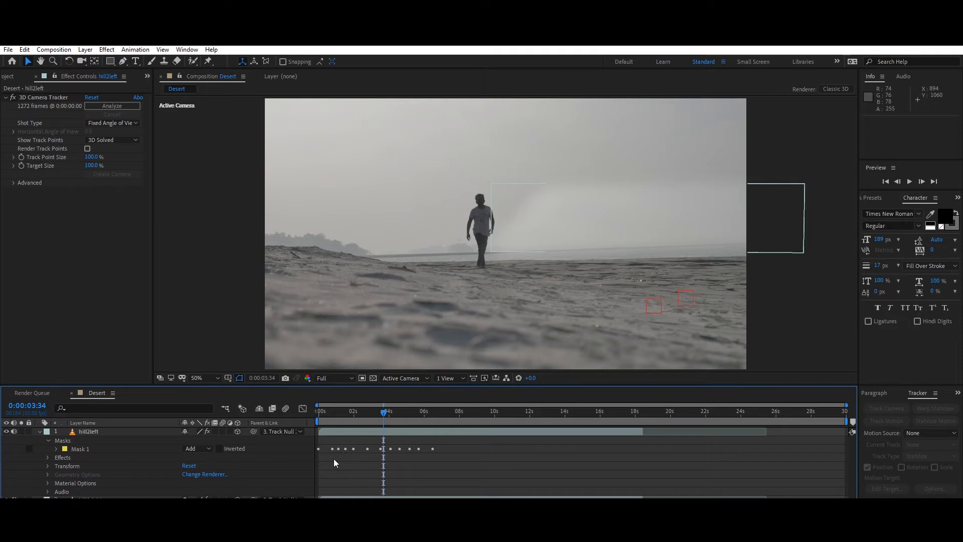
{"action": "left_click", "coordinate": [57, 449]}
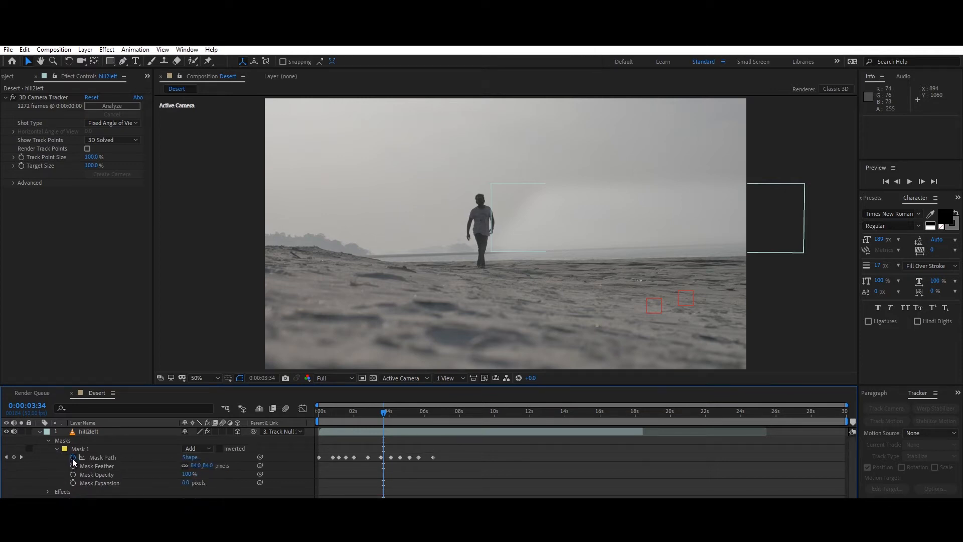
{"action": "left_click", "coordinate": [74, 457]}
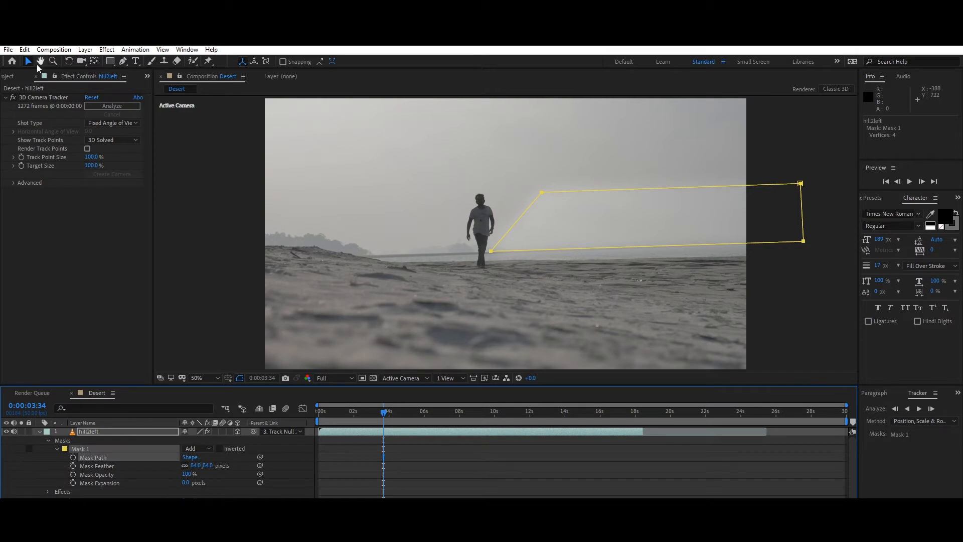
- Move the hill2left mask over the hills left of the man and bring its lower outer vertex to the dune's edge
{"action": "left_click", "coordinate": [631, 231]}
{"action": "left_click_drag", "start_coordinate": [641, 216], "coordinate": [305, 224]}
{"action": "left_click_drag", "start_coordinate": [157, 260], "coordinate": [262, 246]}
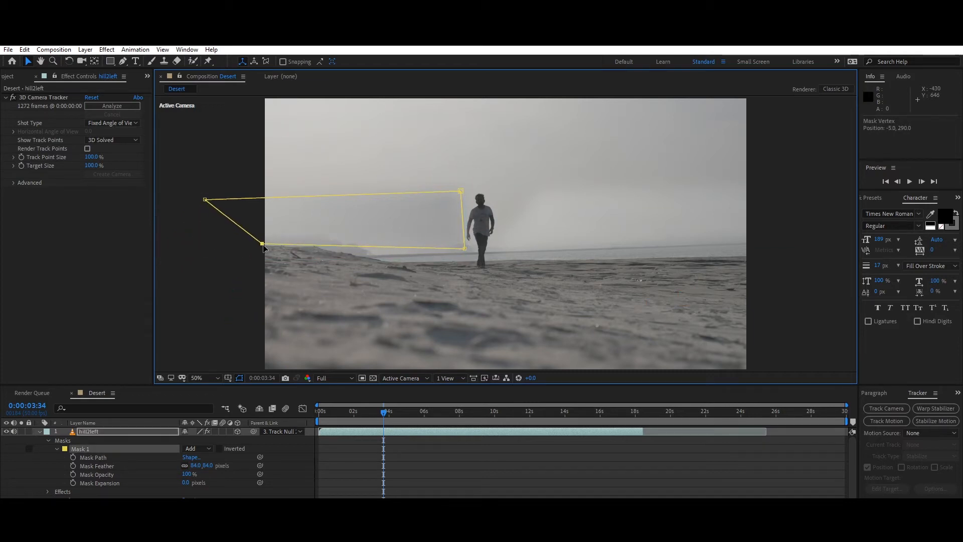
- Add three vertices along the hill2left mask's lower edge and shape it to the dune's contour and the man's legs
{"action": "left_click", "coordinate": [123, 62]}
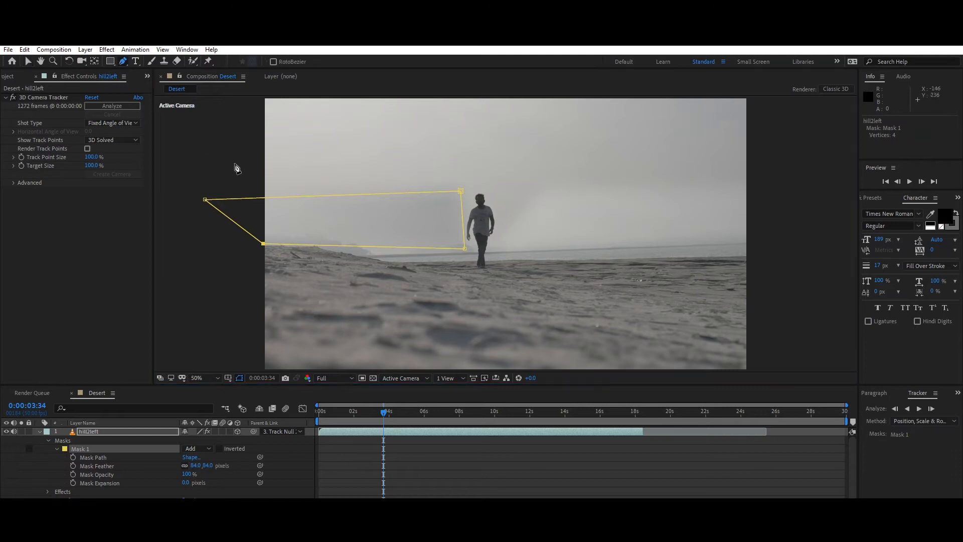
{"action": "left_click", "coordinate": [319, 246]}
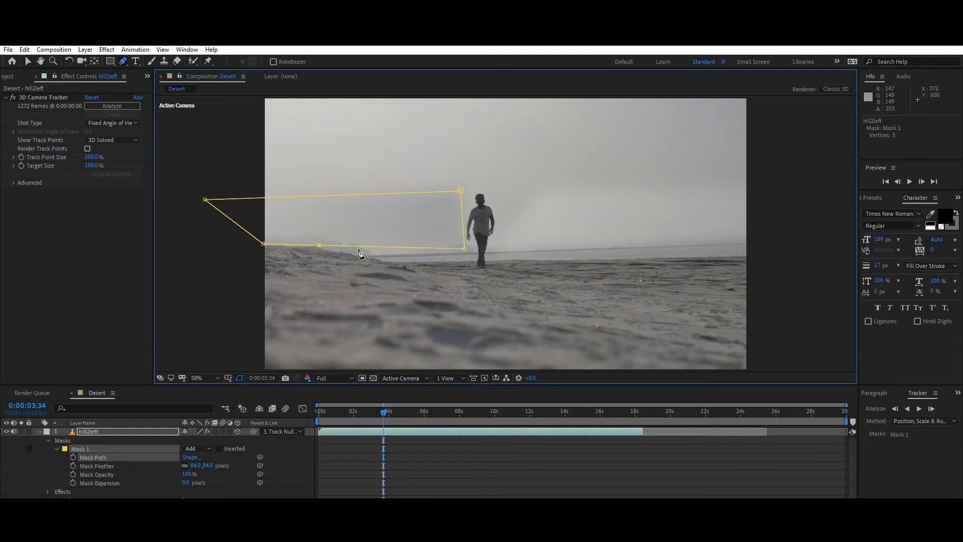
{"action": "left_click", "coordinate": [348, 246]}
{"action": "left_click", "coordinate": [378, 247]}
{"action": "left_click", "coordinate": [28, 60]}
{"action": "mouse_move", "coordinate": [349, 249]}
{"action": "left_mouse_down"}
{"action": "mouse_move", "coordinate": [340, 256]}
{"action": "mouse_move", "coordinate": [373, 255]}
{"action": "mouse_move", "coordinate": [365, 258]}
{"action": "left_mouse_up"}
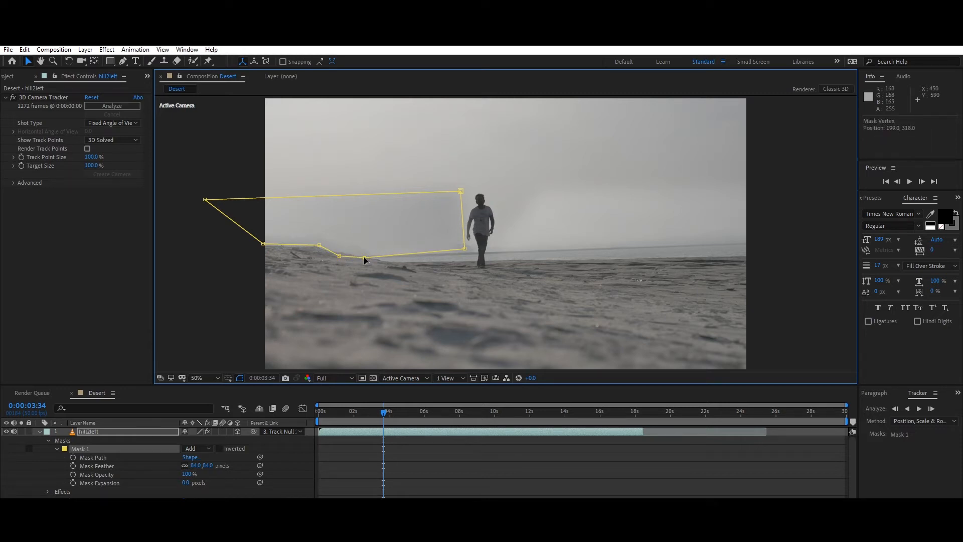
{"action": "left_click_drag", "start_coordinate": [462, 248], "coordinate": [476, 254]}
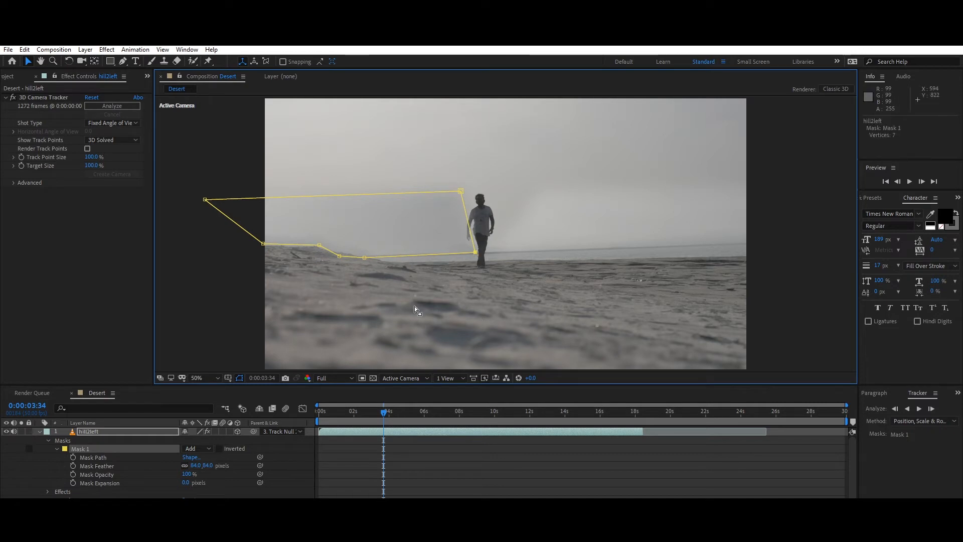
- Lower the hill2left mask's upper vertex beside the man's head and collapse the layer's properties
{"action": "left_click", "coordinate": [433, 477]}
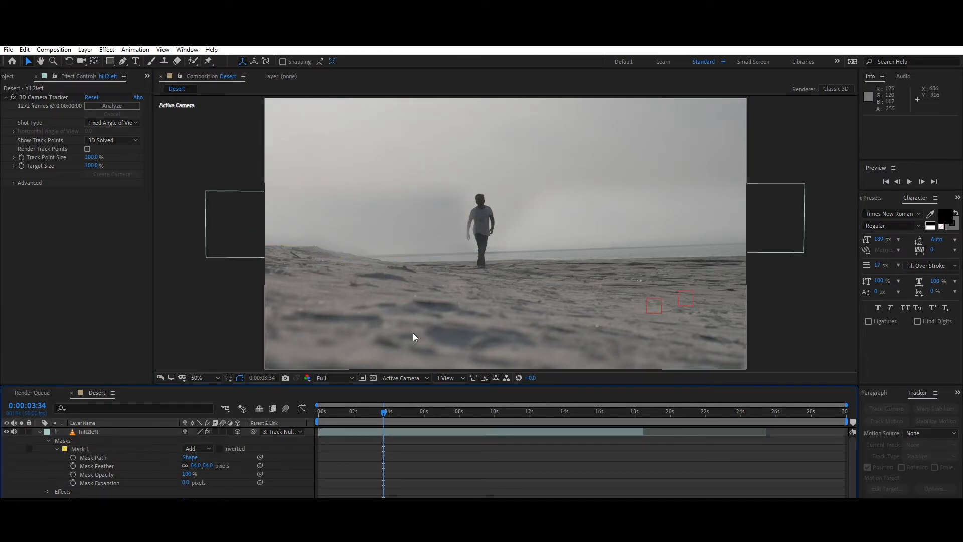
{"action": "left_click", "coordinate": [430, 219]}
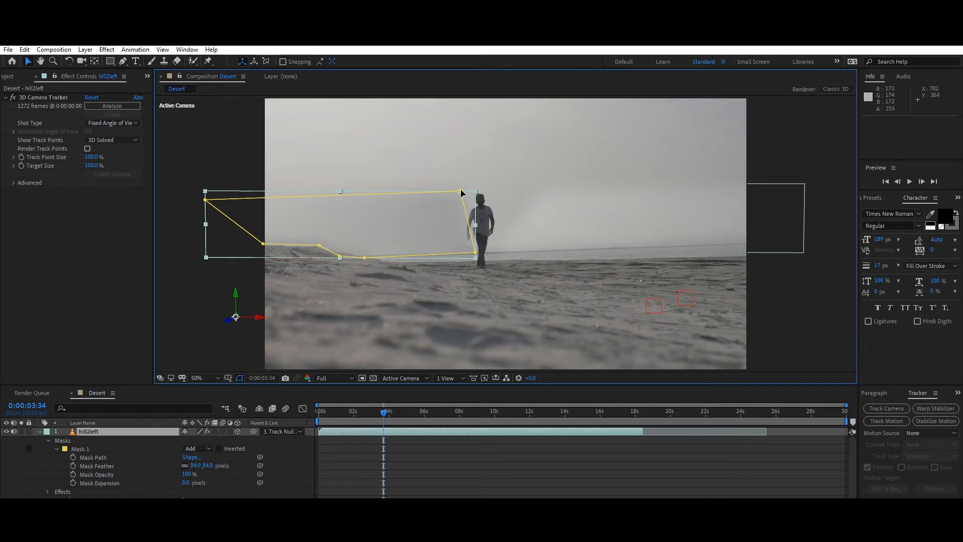
{"action": "left_click", "coordinate": [456, 465]}
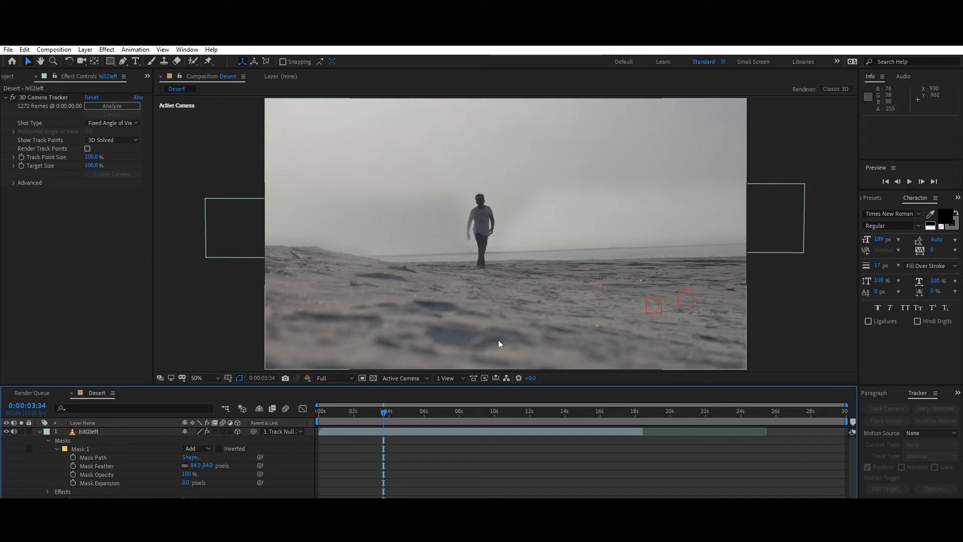
{"action": "key", "text": "u"}
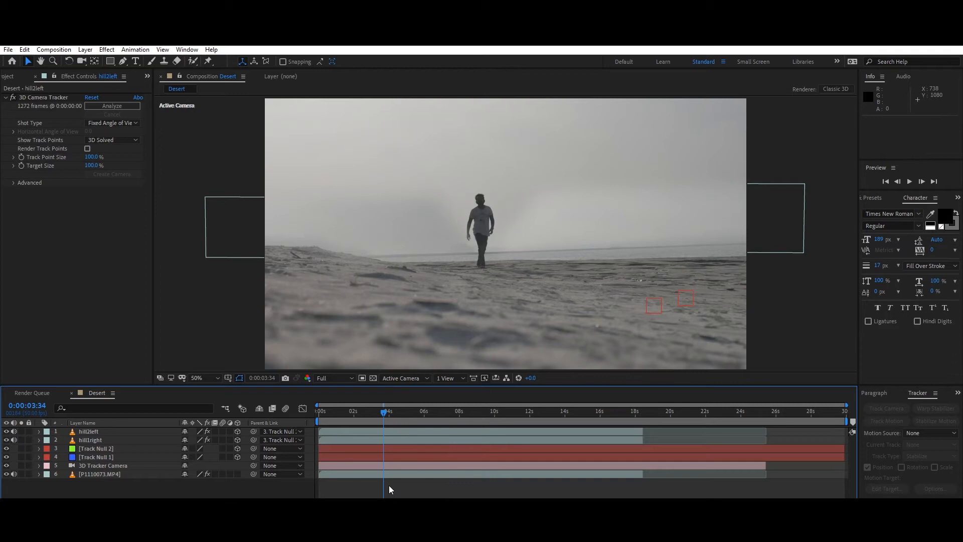
- Add an adjustment layer at the top of the Desert composition and name it brightness
{"action": "left_click", "coordinate": [88, 50]}
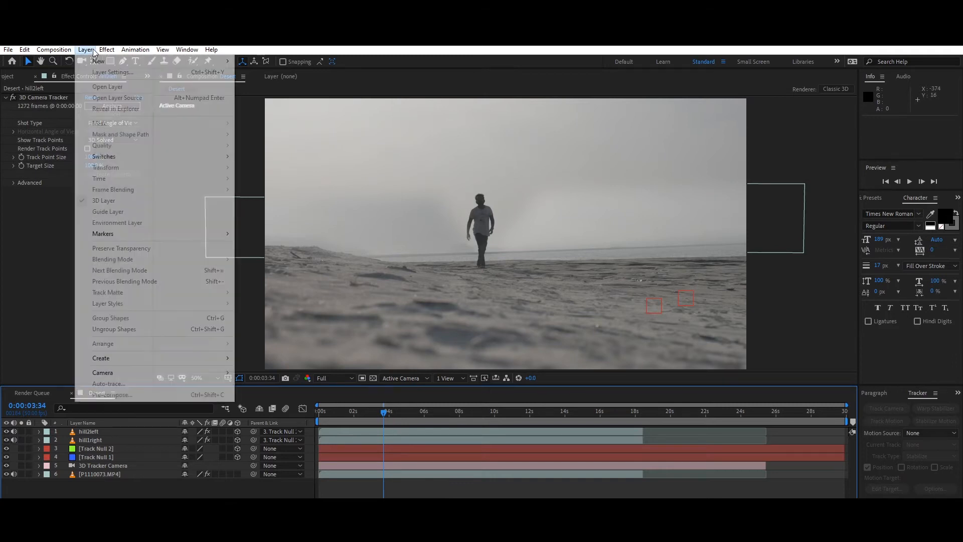
{"action": "mouse_move", "coordinate": [217, 61]}
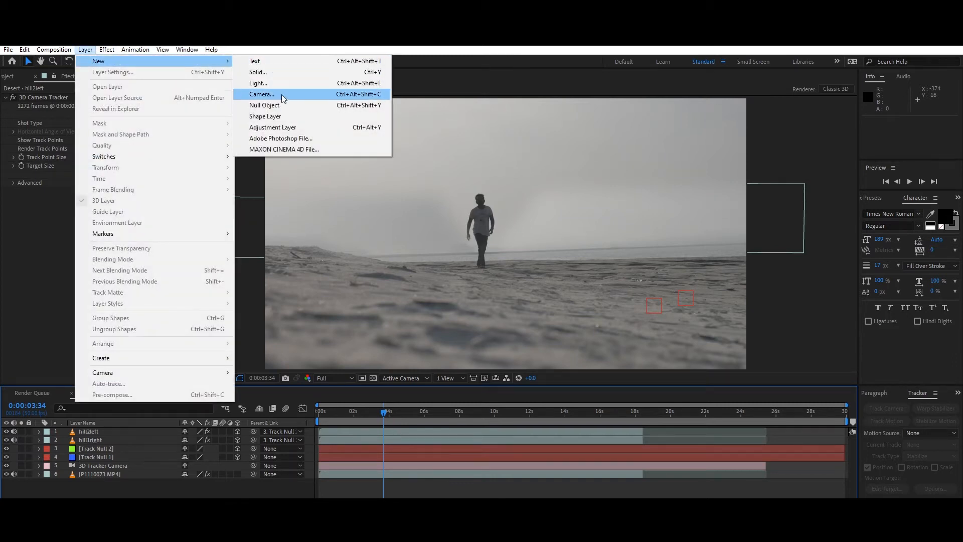
{"action": "left_click", "coordinate": [290, 128]}
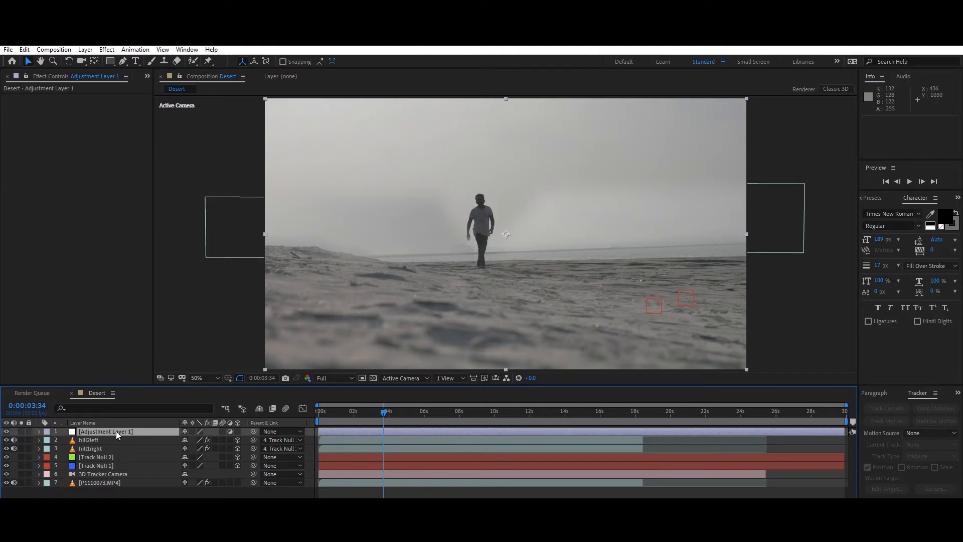
{"action": "key", "text": "Return"}
{"action": "type", "text": "b"}
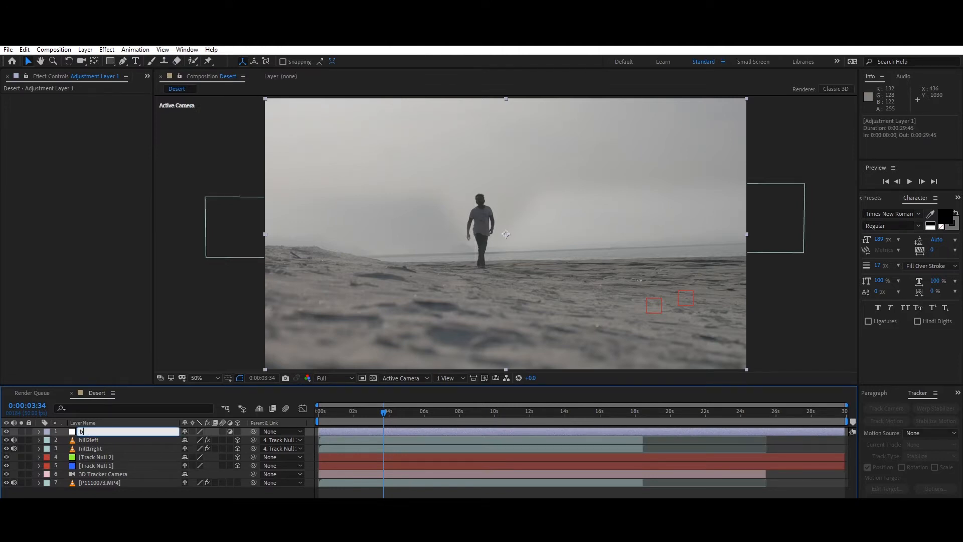
{"action": "type", "text": "rightness"}
{"action": "key", "text": "Return"}
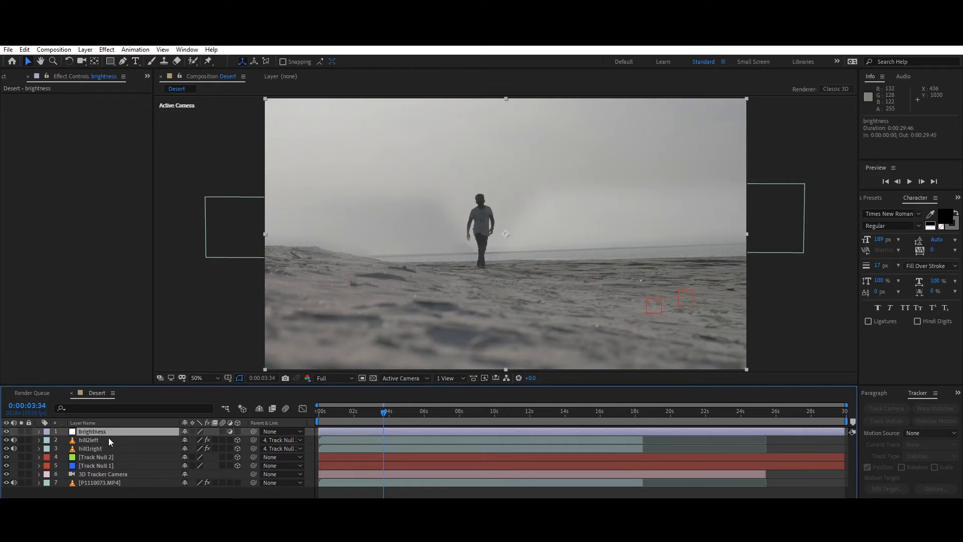
- Apply the Brightness & Contrast effect to the brightness layer and raise Brightness to about 58
{"action": "left_click", "coordinate": [107, 49]}
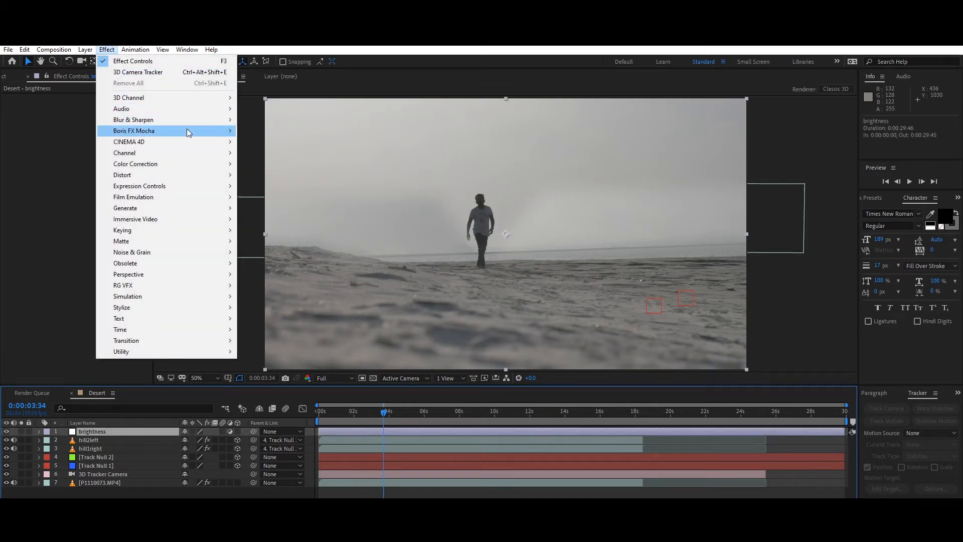
{"action": "mouse_move", "coordinate": [221, 166]}
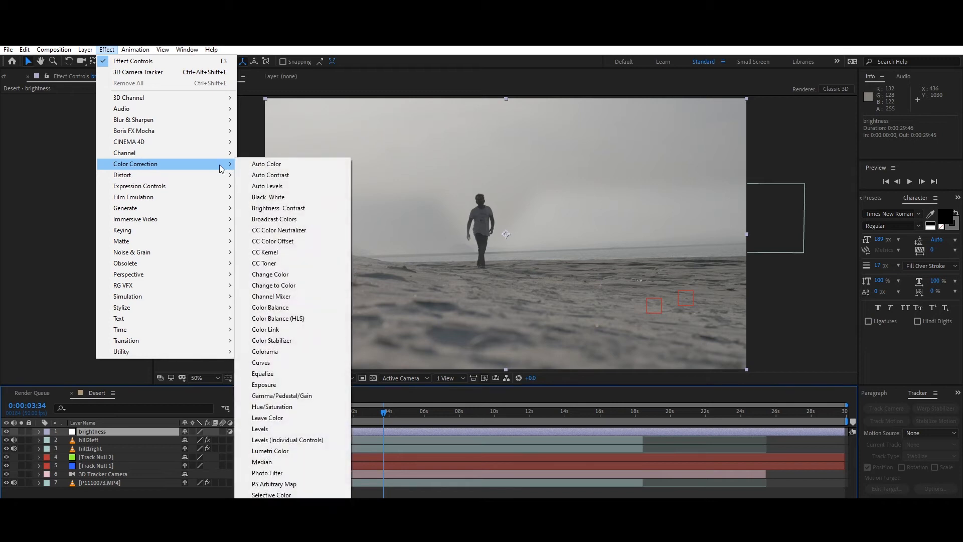
{"action": "left_click", "coordinate": [266, 208]}
{"action": "left_click_drag", "start_coordinate": [86, 106], "coordinate": [118, 105]}
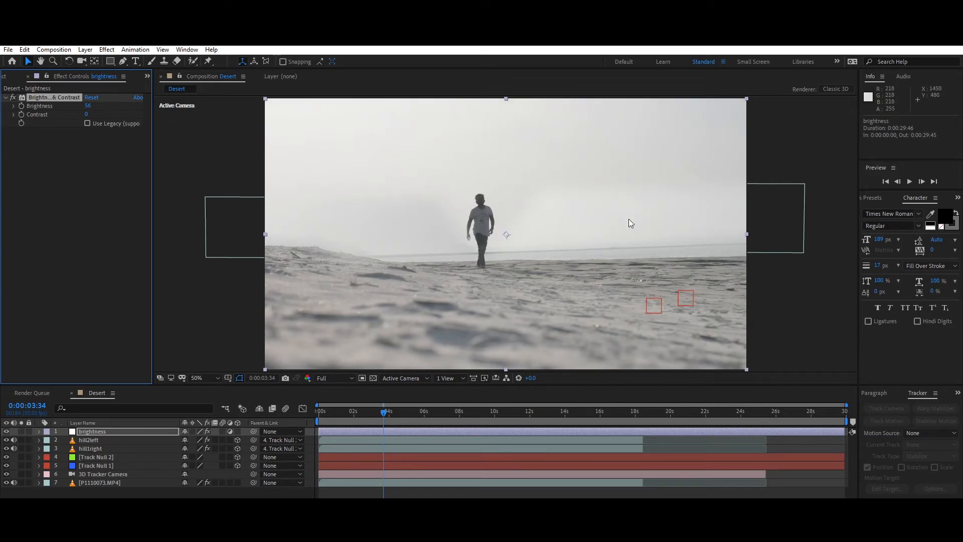
{"action": "left_click", "coordinate": [83, 181]}
- Add another adjustment layer above brightness and name it sun and color
{"action": "left_click", "coordinate": [105, 434]}
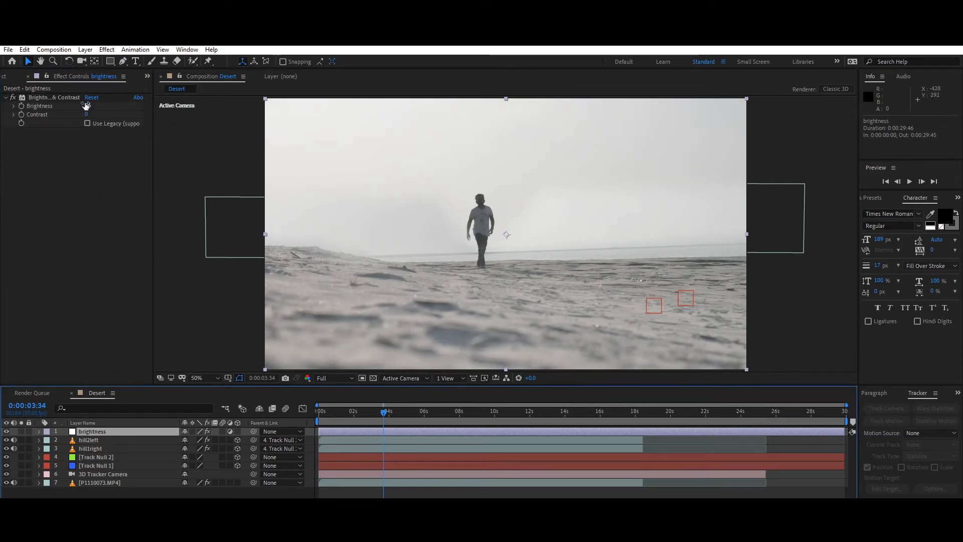
{"action": "left_click", "coordinate": [85, 49]}
{"action": "mouse_move", "coordinate": [100, 61]}
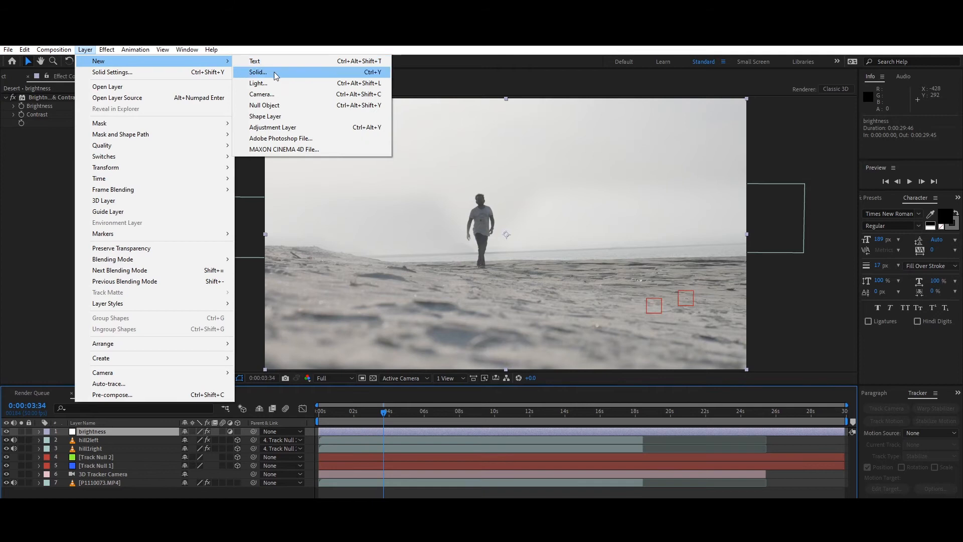
{"action": "left_click", "coordinate": [284, 125]}
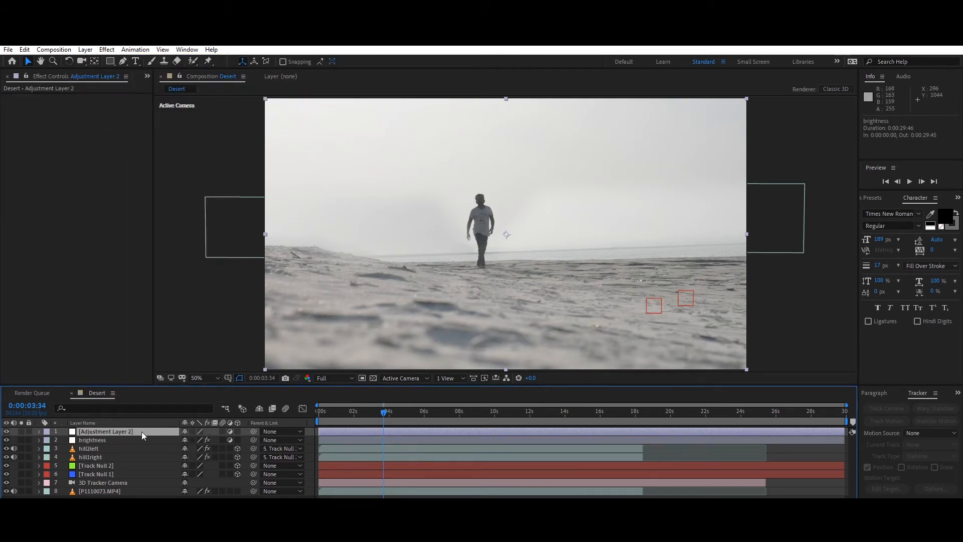
{"action": "key", "text": "Return"}
{"action": "type", "text": "sun and color"}
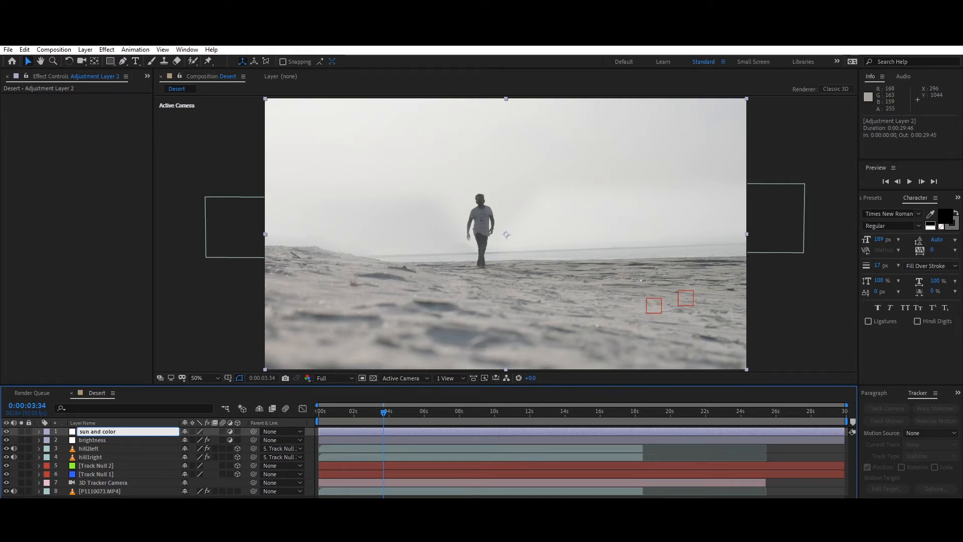
{"action": "key", "text": "Return"}
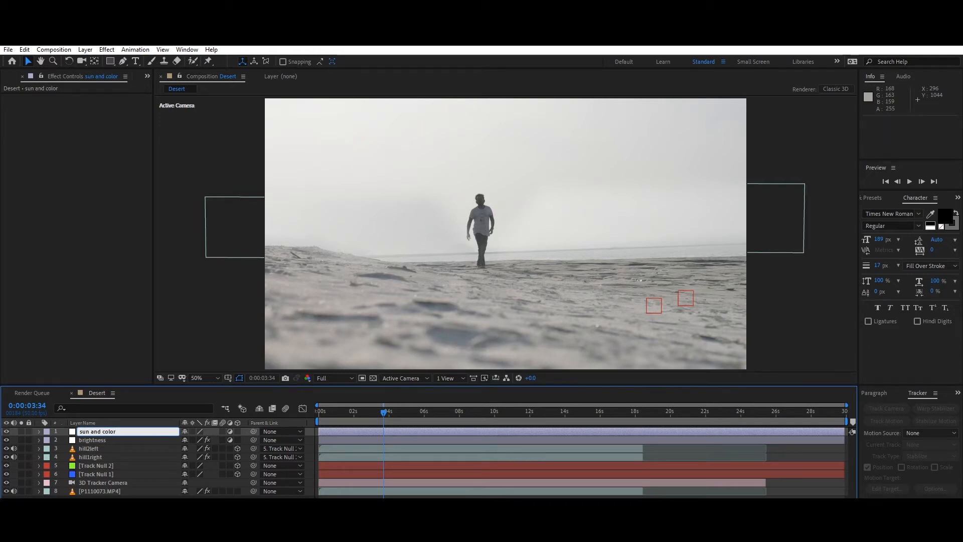
- Rename the sun and color layer to color
{"action": "left_click", "coordinate": [384, 436]}
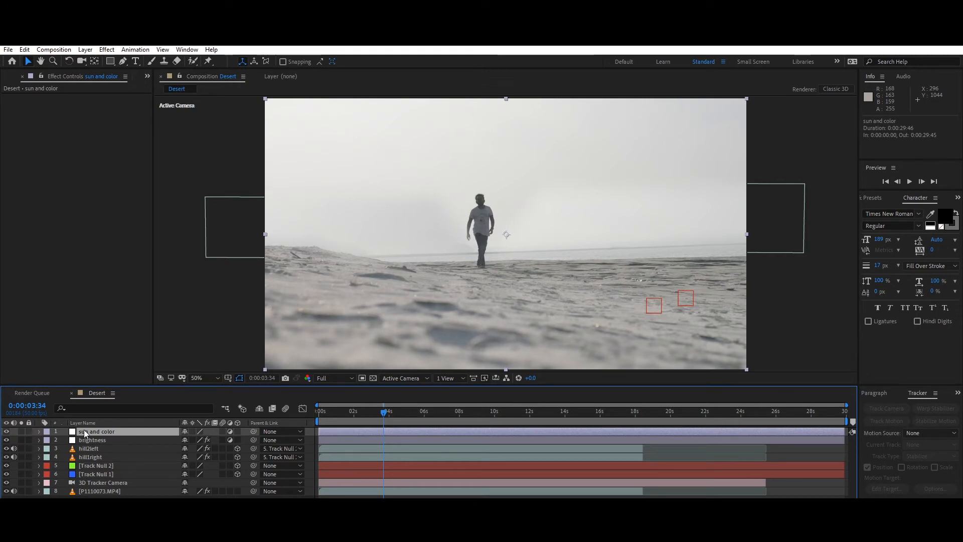
{"action": "key", "text": "Return"}
{"action": "type", "text": "col"}
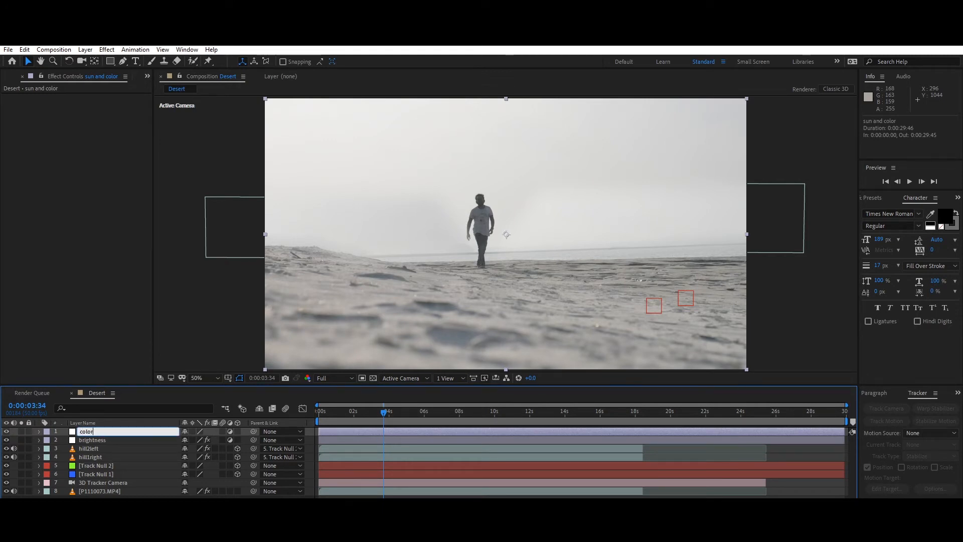
{"action": "key", "text": "Return"}
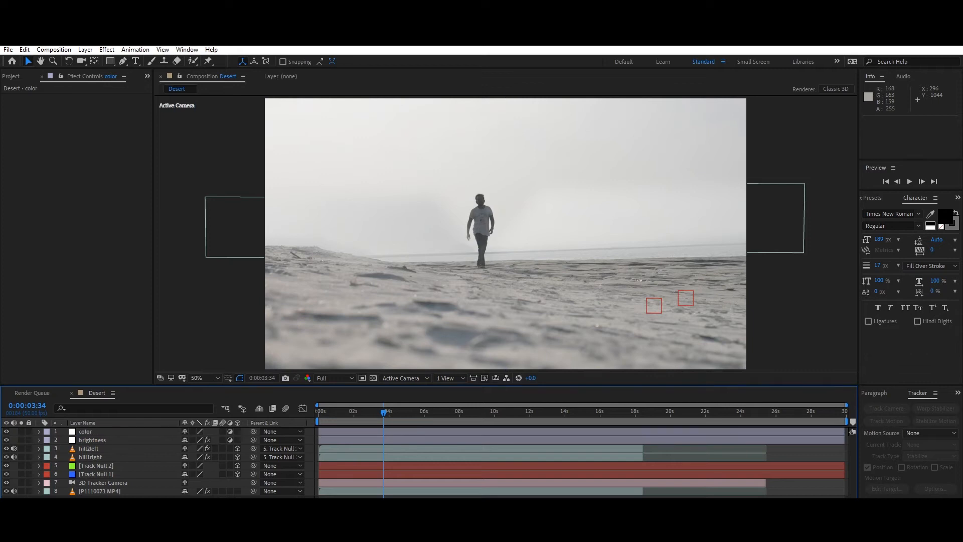
- Create a composition-sized solid above the color layer in yellow E8F000
{"action": "left_click", "coordinate": [374, 433]}
{"action": "left_click", "coordinate": [86, 50]}
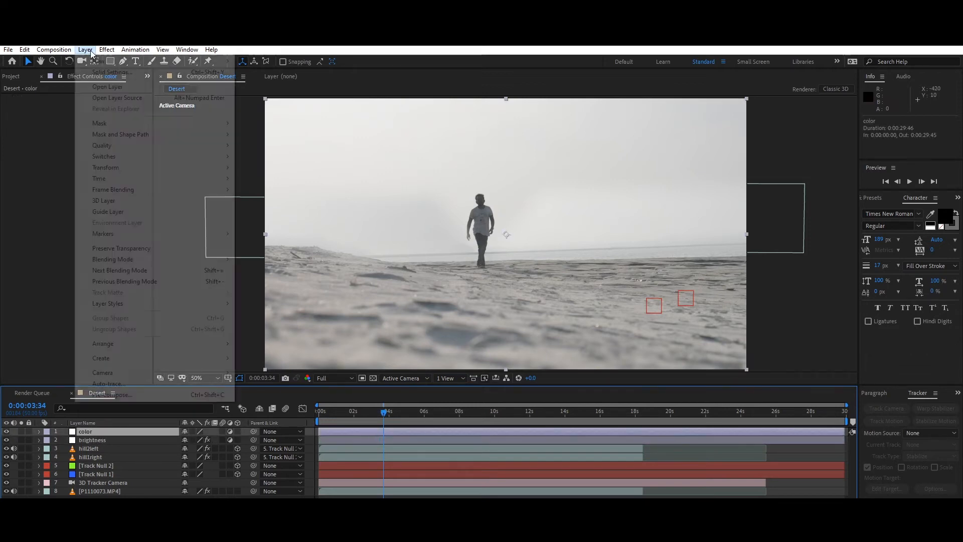
{"action": "mouse_move", "coordinate": [200, 61]}
{"action": "left_click", "coordinate": [267, 71]}
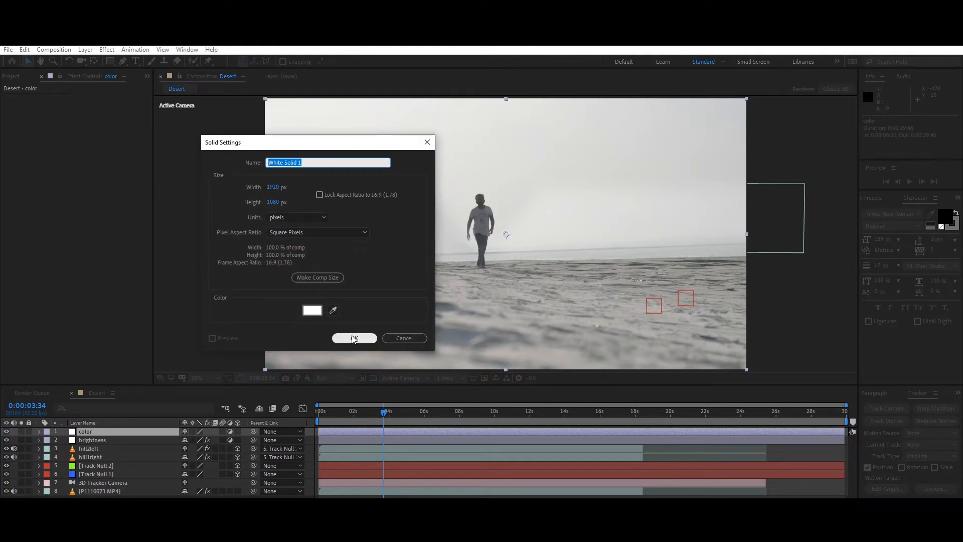
{"action": "left_click", "coordinate": [313, 311]}
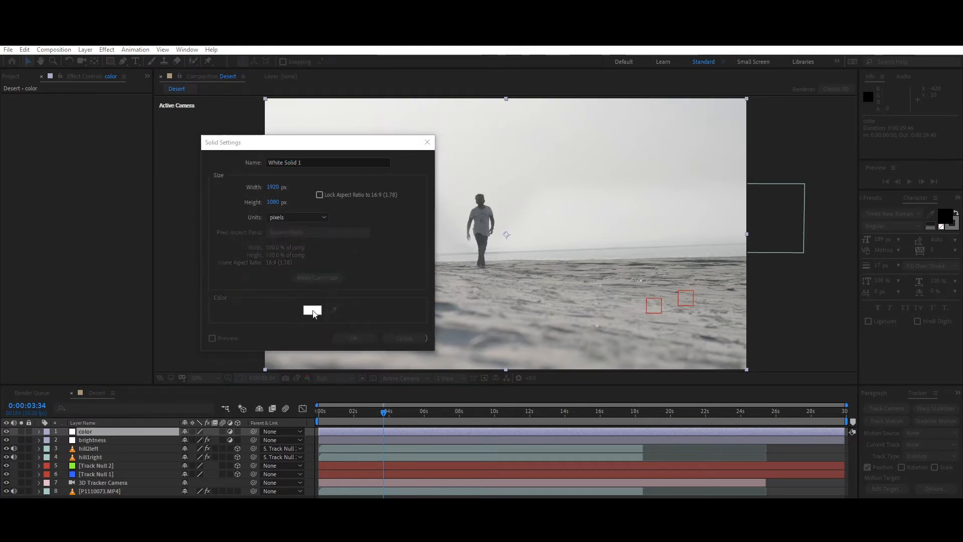
{"action": "left_click_drag", "start_coordinate": [312, 352], "coordinate": [317, 362]}
{"action": "left_click_drag", "start_coordinate": [288, 331], "coordinate": [300, 259]}
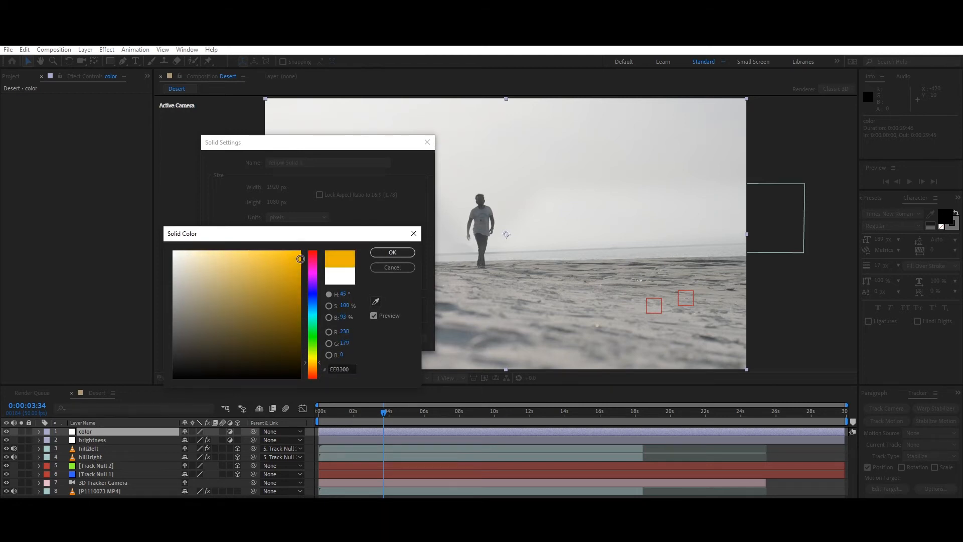
{"action": "left_click_drag", "start_coordinate": [315, 350], "coordinate": [316, 356]}
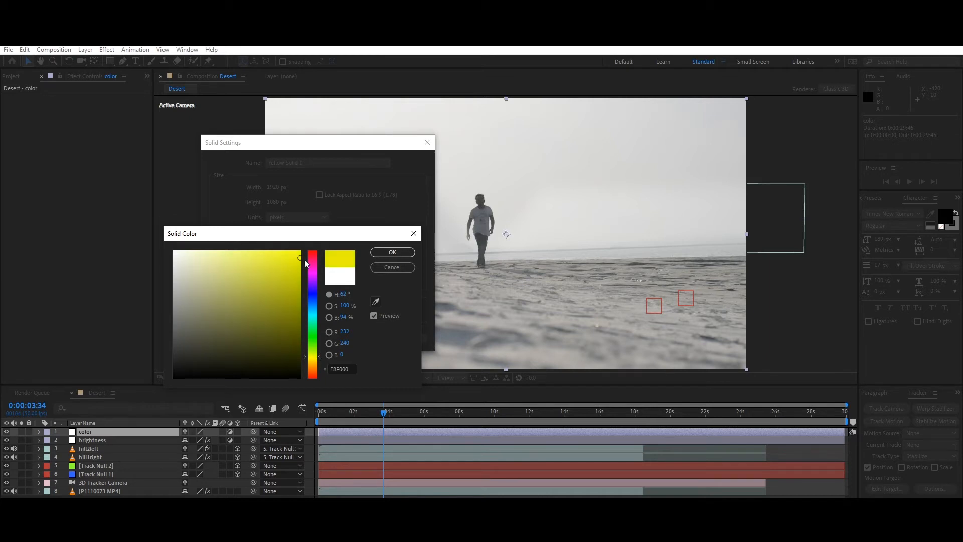
{"action": "left_click", "coordinate": [382, 252]}
{"action": "left_click", "coordinate": [355, 335]}
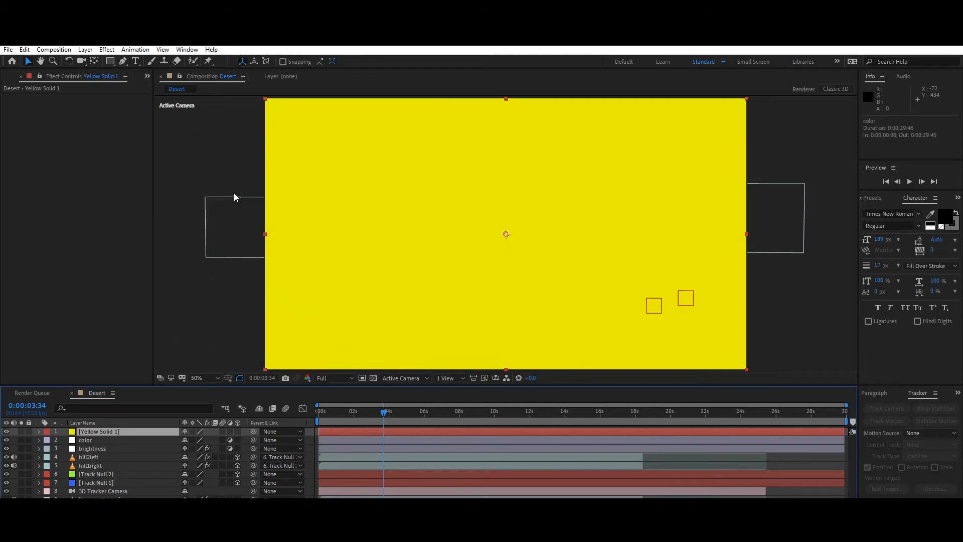
{"action": "left_click", "coordinate": [123, 61]}
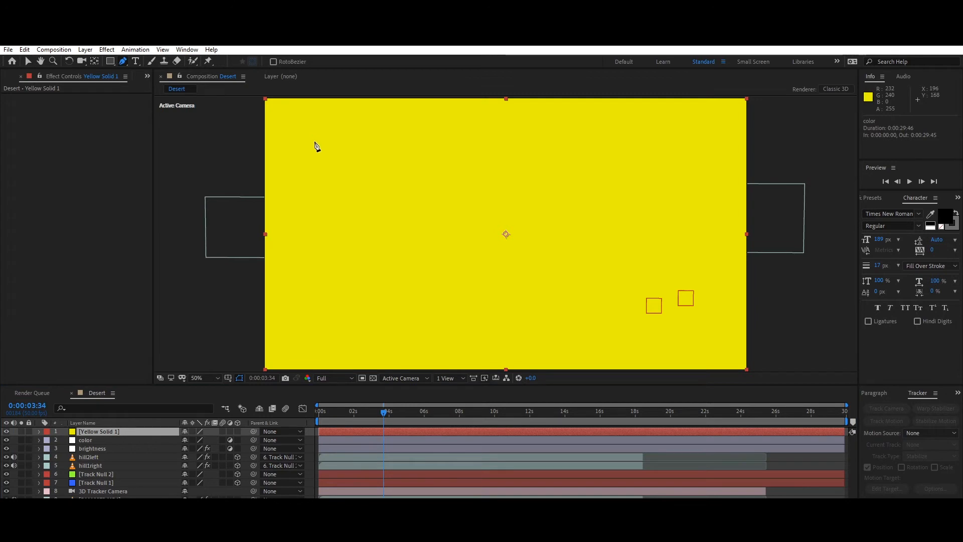
{"action": "left_click_drag", "start_coordinate": [314, 143], "coordinate": [333, 168]}
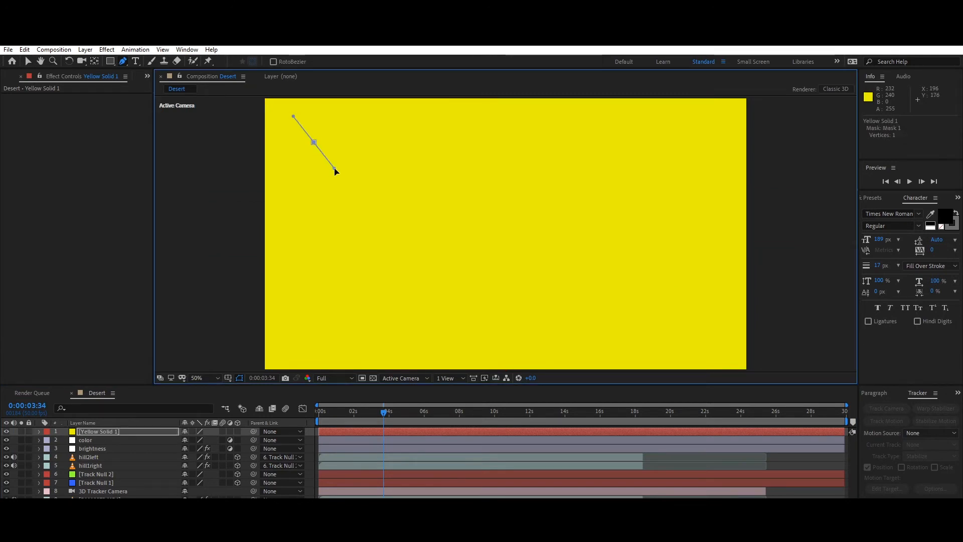
{"action": "left_click", "coordinate": [24, 49]}
{"action": "left_click", "coordinate": [30, 62]}
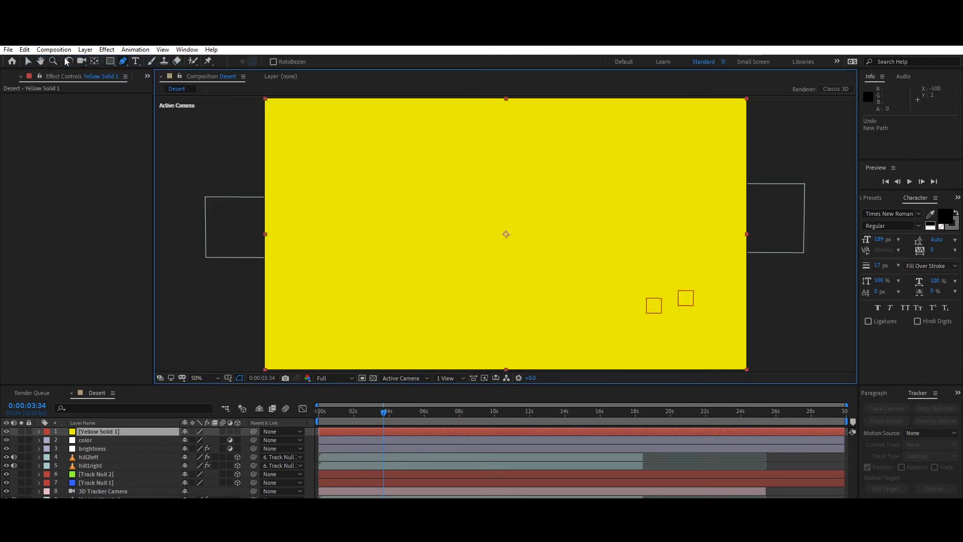
- Draw an elliptical mask about 256 by 154 px on the yellow solid in the sky left of the man, and collapse the layer
{"action": "left_click_drag", "start_coordinate": [112, 61], "coordinate": [140, 86]}
{"action": "left_click_drag", "start_coordinate": [304, 146], "coordinate": [370, 185]}
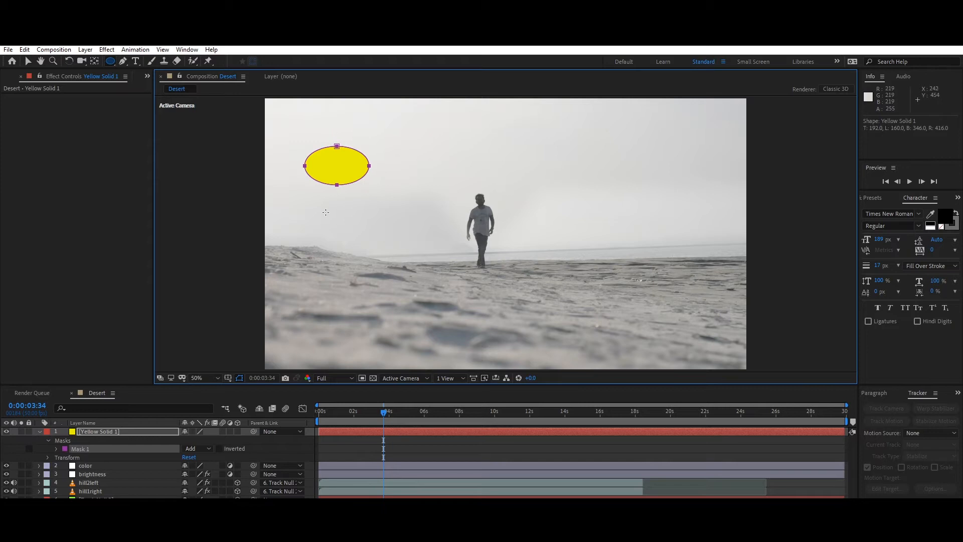
{"action": "left_click", "coordinate": [356, 447]}
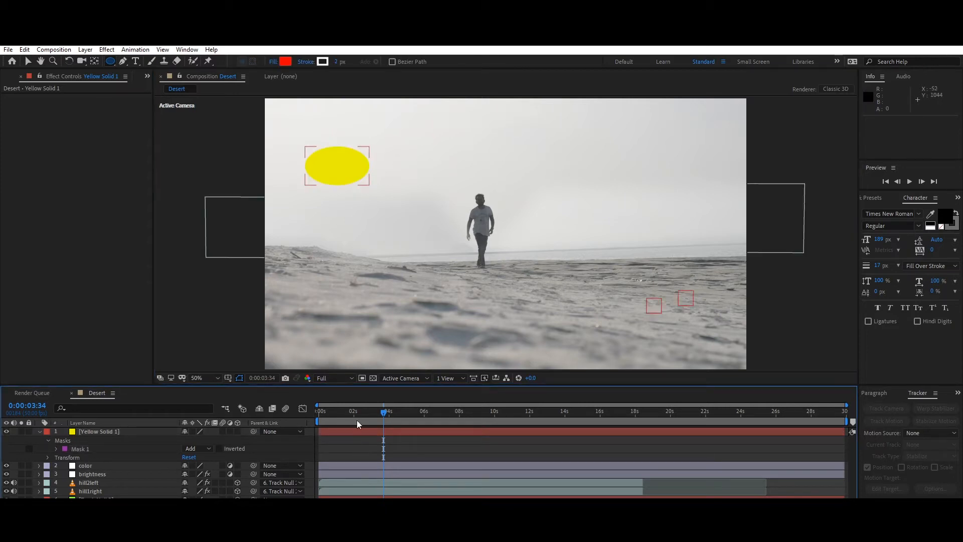
{"action": "left_click", "coordinate": [39, 431]}
- Make the yellow solid a 3D layer and parent it to Track Null 2
{"action": "left_click", "coordinate": [29, 62]}
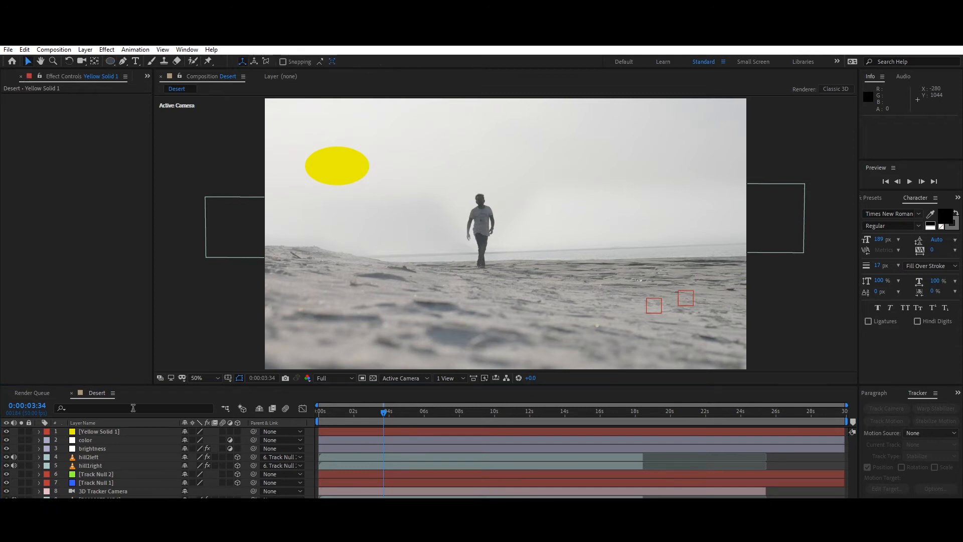
{"action": "left_click", "coordinate": [238, 432]}
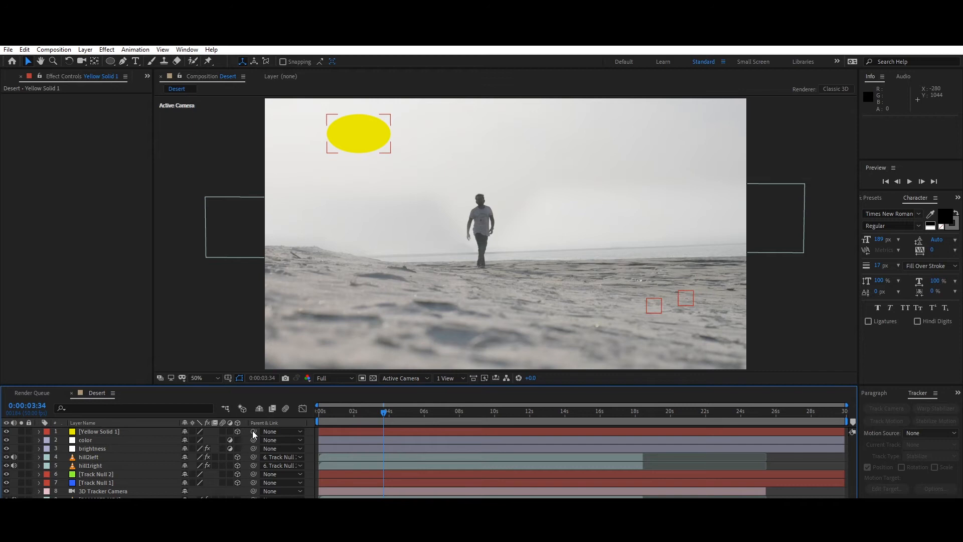
{"action": "left_click_drag", "start_coordinate": [252, 431], "coordinate": [111, 471]}
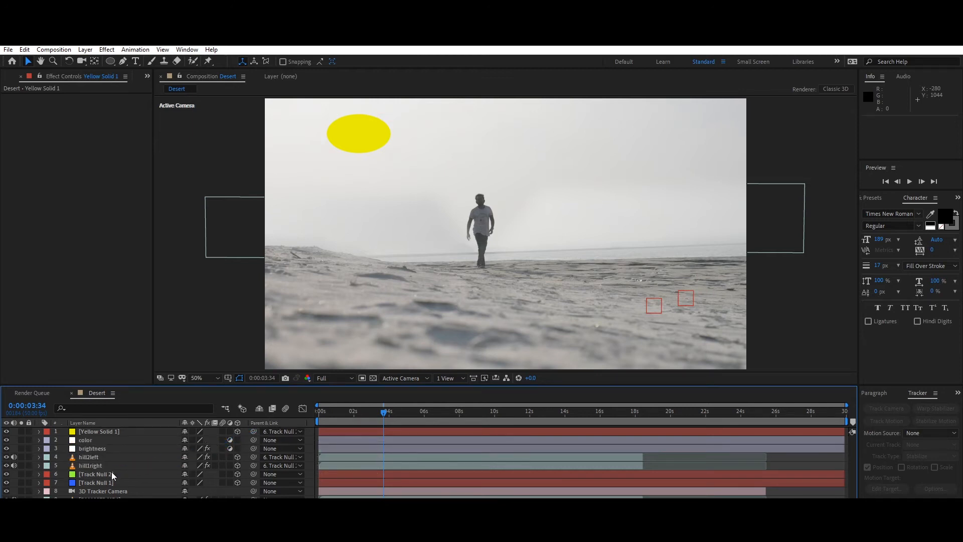
- Move the yellow ellipse slightly straight down in the sky and deselect it
{"action": "left_click", "coordinate": [351, 137]}
{"action": "left_click_drag", "start_coordinate": [527, 180], "coordinate": [527, 202]}
{"action": "left_click", "coordinate": [366, 509]}
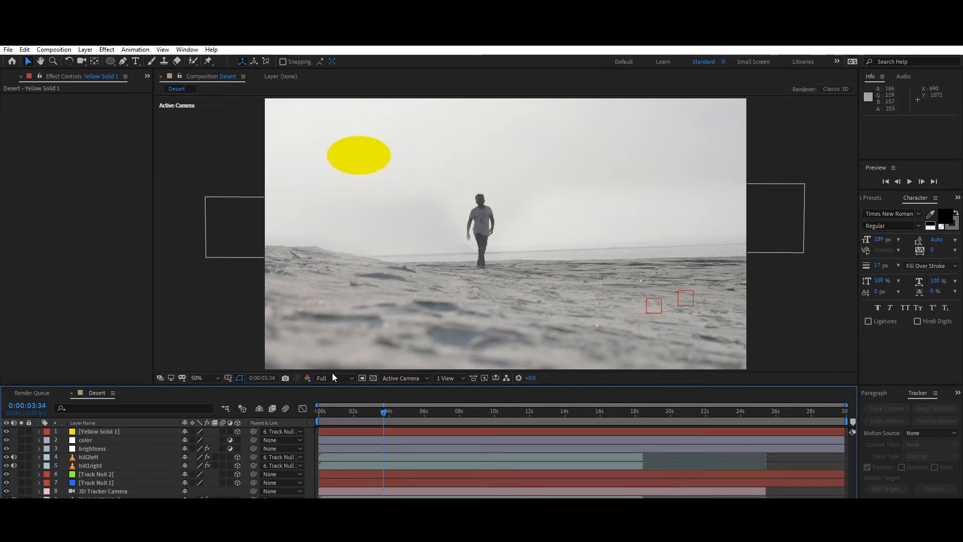
- Apply the Glow effect to the yellow sun solid
{"action": "left_click", "coordinate": [383, 432]}
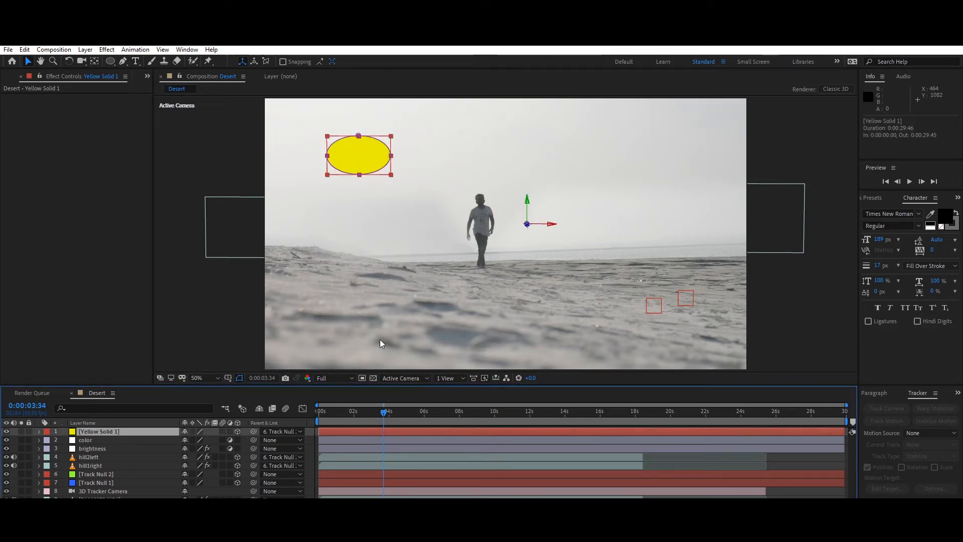
{"action": "left_click", "coordinate": [107, 49]}
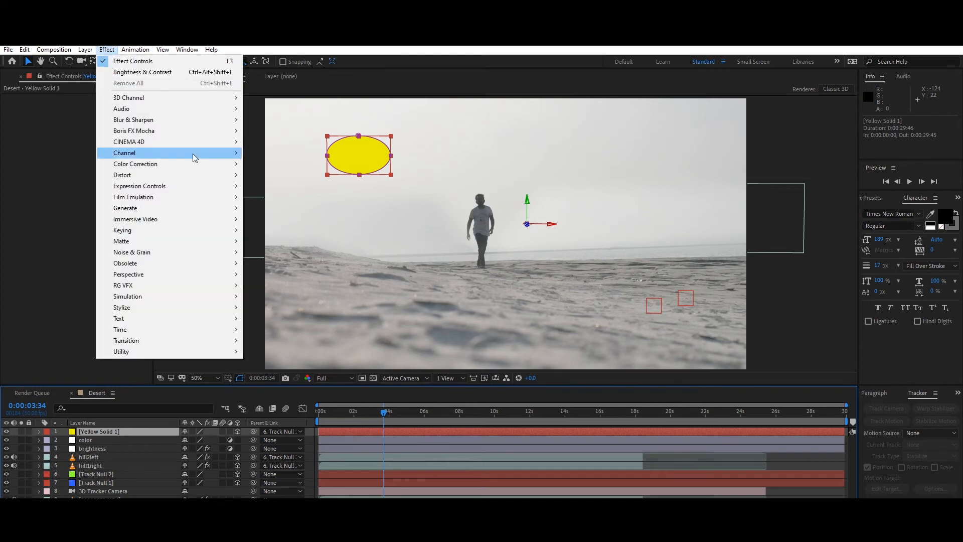
{"action": "mouse_move", "coordinate": [211, 307]}
{"action": "left_click", "coordinate": [275, 220]}
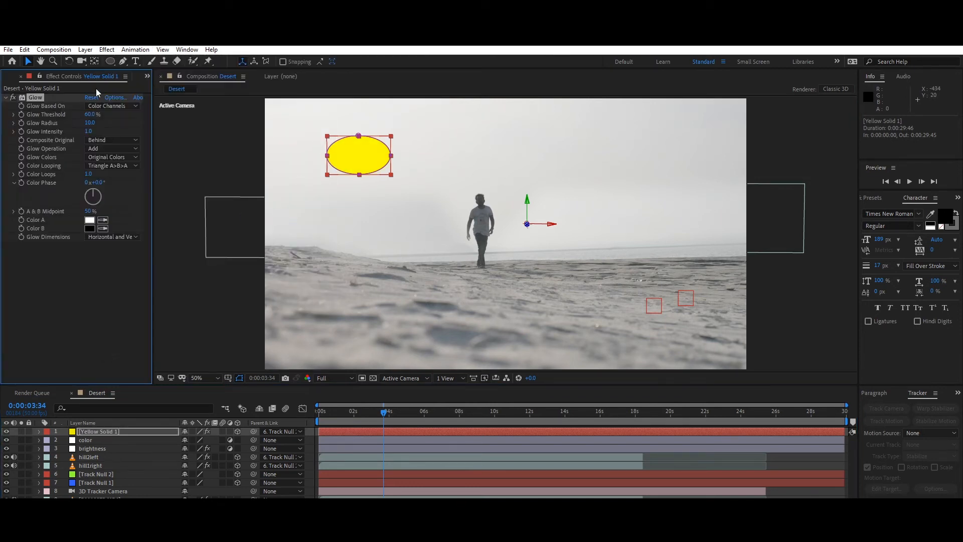
- Base the sun's glow on Color Channels with A & B Colors, a 75.3% threshold and a radius of 173
{"action": "left_click", "coordinate": [111, 237]}
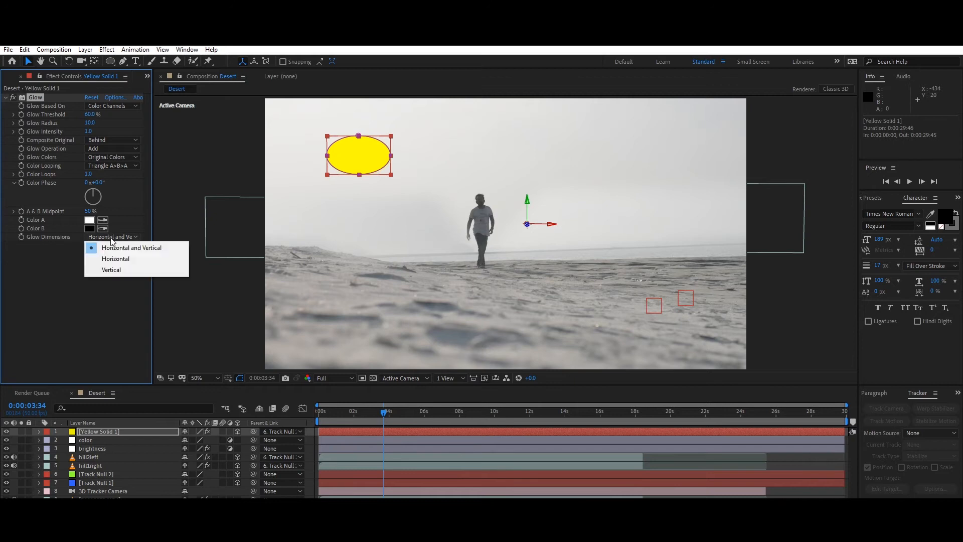
{"action": "left_click", "coordinate": [113, 106]}
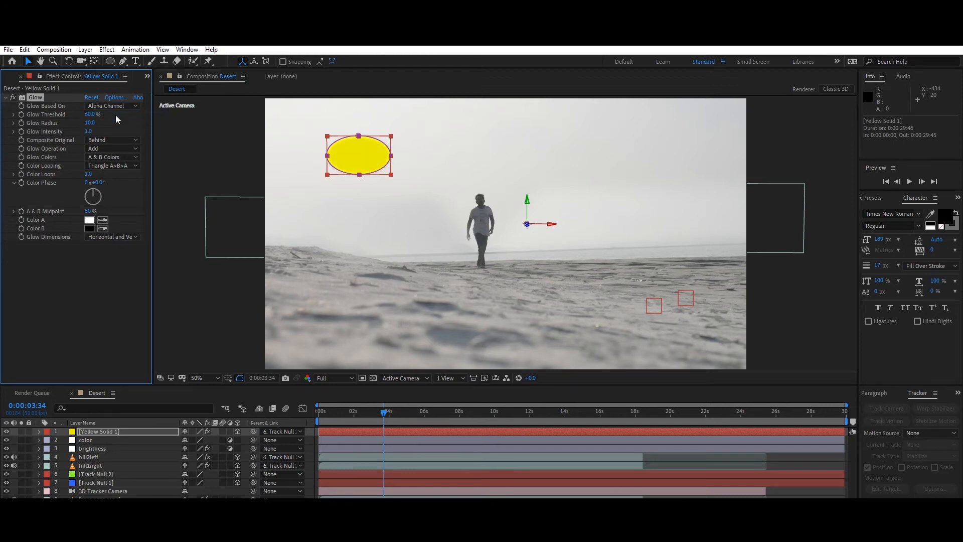
{"action": "left_click", "coordinate": [113, 105]}
{"action": "left_click", "coordinate": [115, 128]}
{"action": "left_click_drag", "start_coordinate": [93, 118], "coordinate": [184, 132]}
- Try On Top and None for the glow's Composite Original option, and return it to Behind
{"action": "left_click", "coordinate": [126, 140]}
{"action": "left_click", "coordinate": [124, 149]}
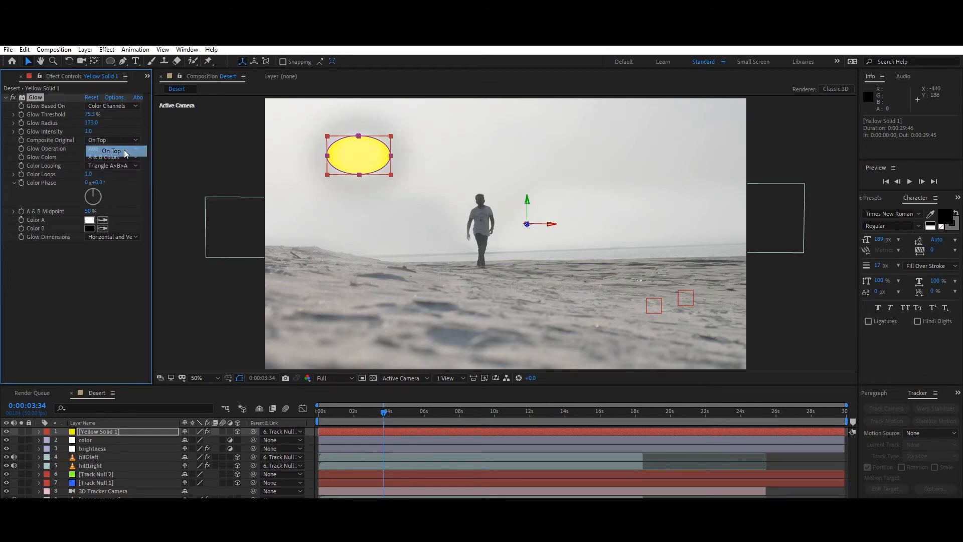
{"action": "left_click", "coordinate": [118, 142]}
{"action": "left_click", "coordinate": [119, 172]}
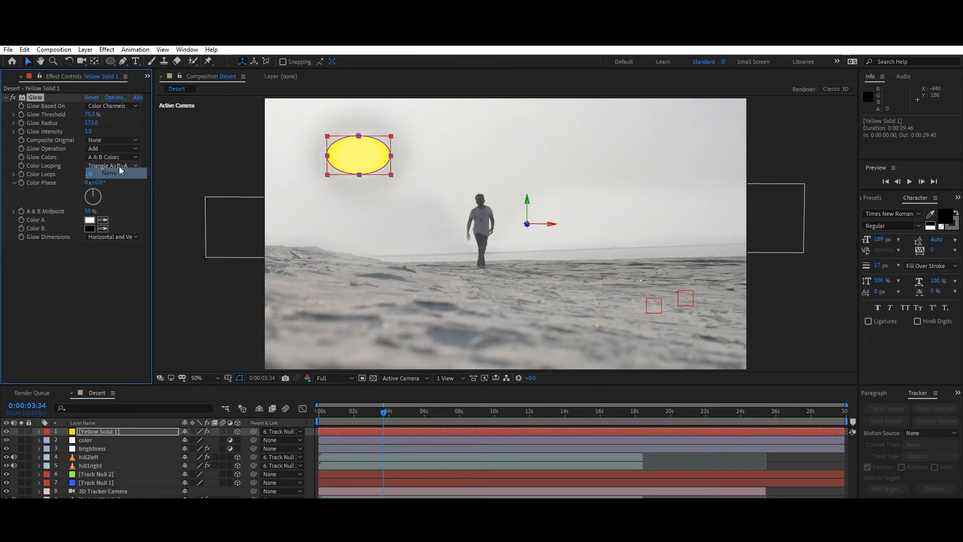
{"action": "left_click", "coordinate": [120, 140]}
{"action": "left_click", "coordinate": [119, 159]}
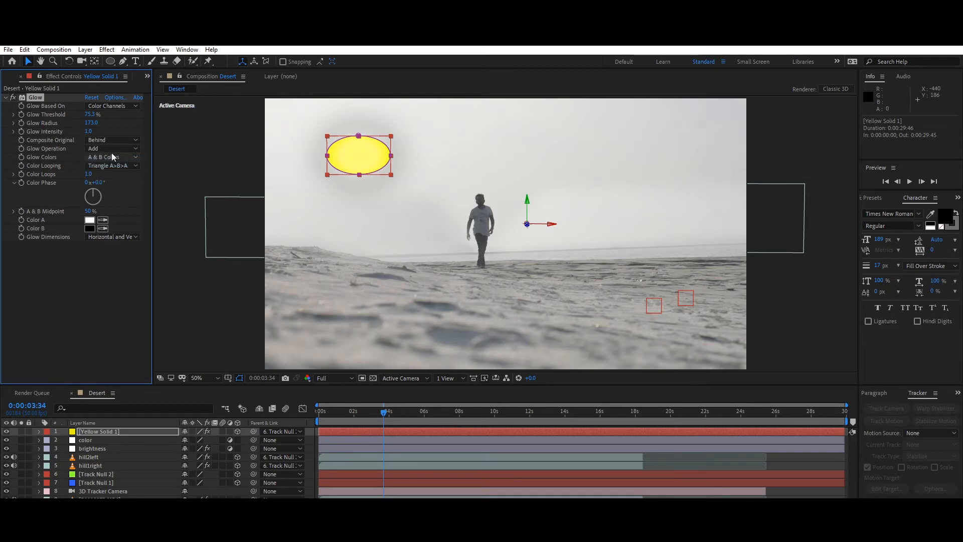
- Try Multiply as the glow operation and settle on Normal
{"action": "left_click", "coordinate": [107, 149]}
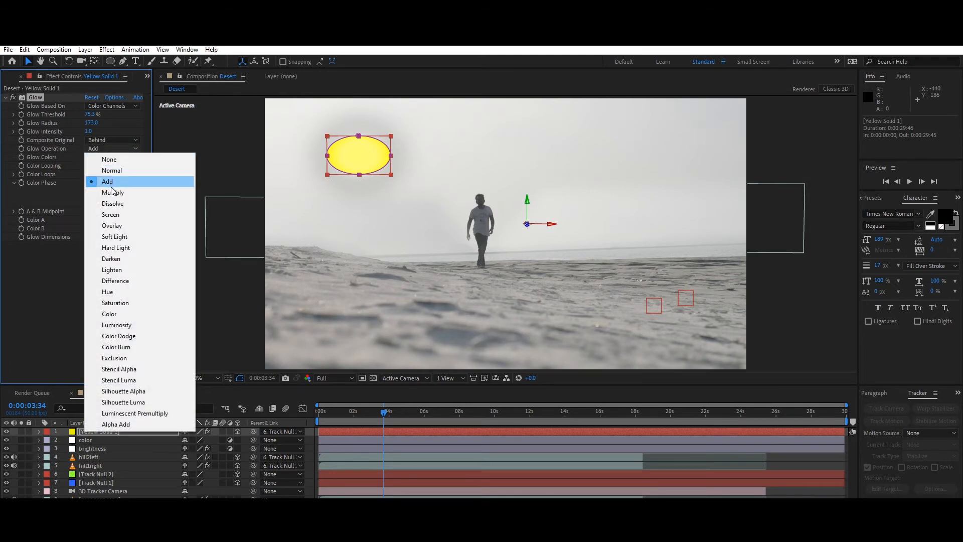
{"action": "left_click", "coordinate": [111, 192]}
{"action": "left_click", "coordinate": [108, 149]}
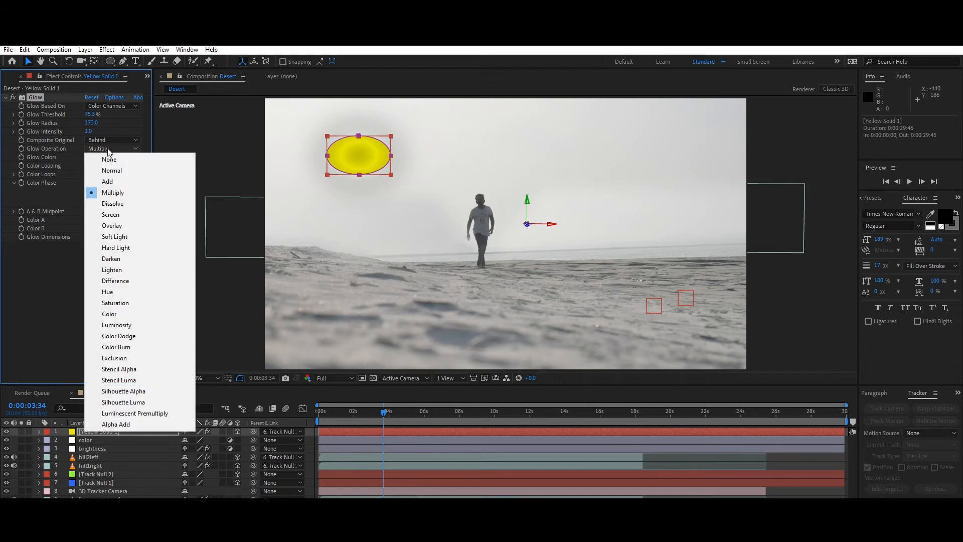
{"action": "left_click", "coordinate": [111, 170]}
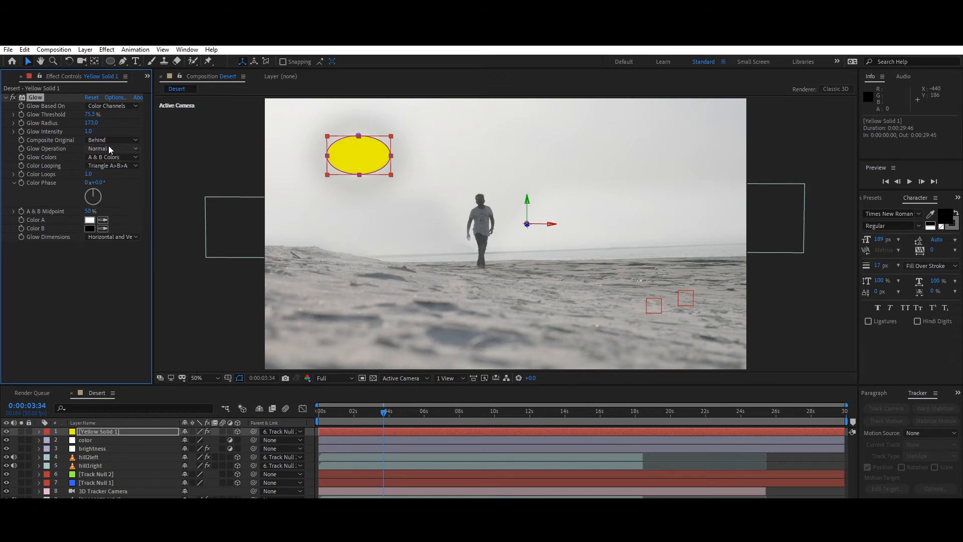
{"action": "left_click", "coordinate": [99, 256]}
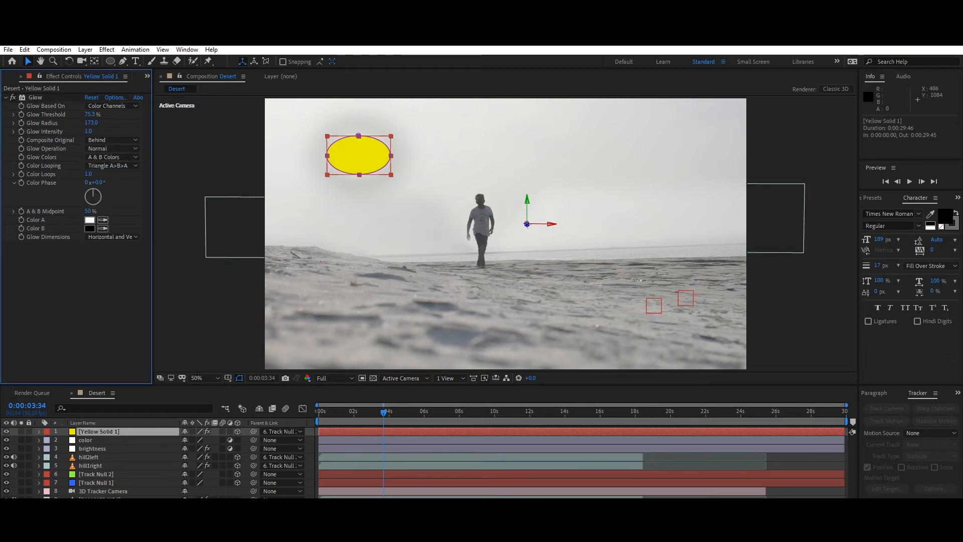
{"action": "left_click", "coordinate": [388, 512]}
- Feather the sun's elliptical mask by 170 pixels and collapse the layer's properties
{"action": "left_click", "coordinate": [357, 154]}
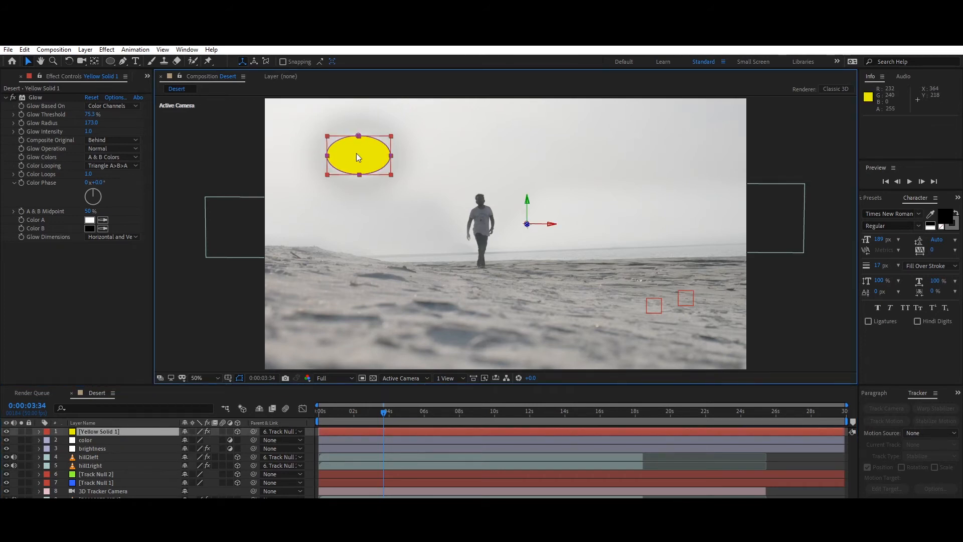
{"action": "left_click", "coordinate": [40, 431]}
{"action": "left_click", "coordinate": [46, 440]}
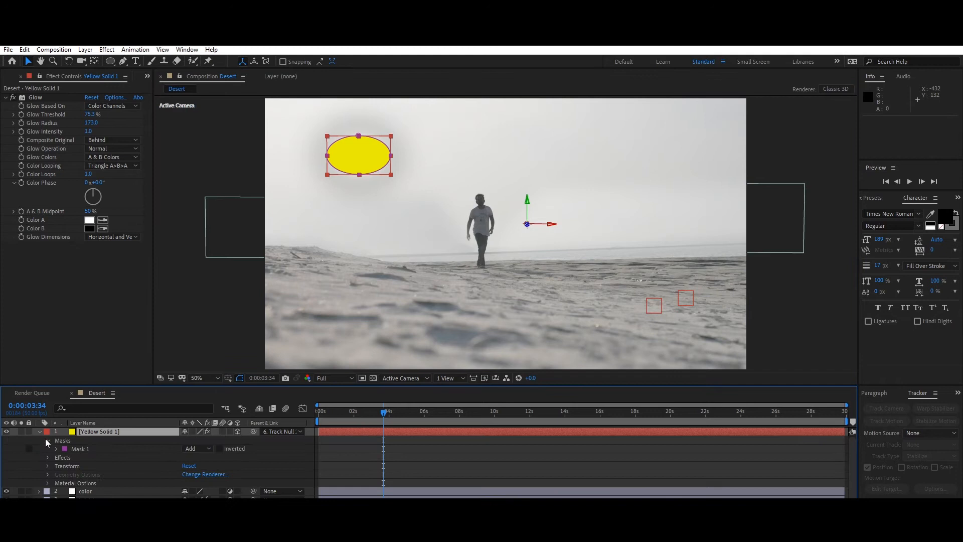
{"action": "left_click", "coordinate": [56, 449]}
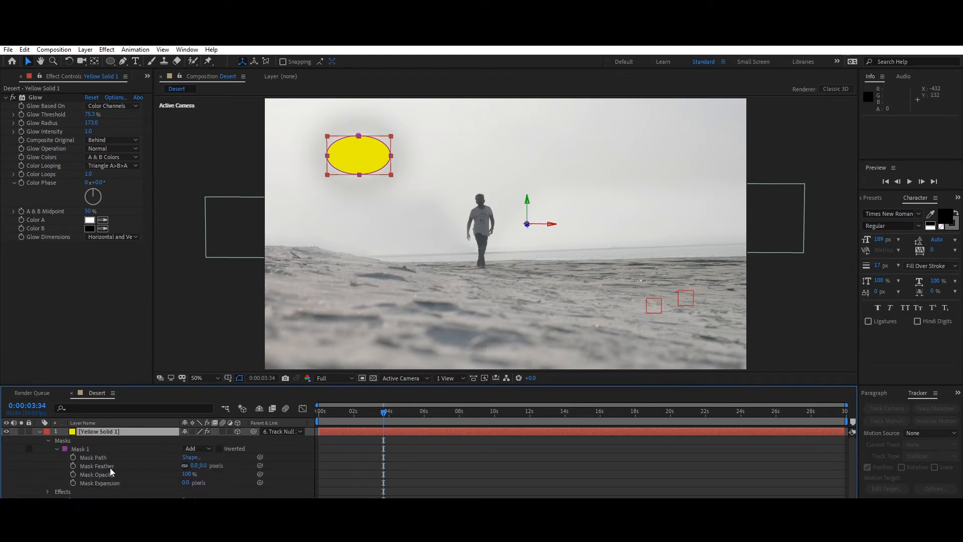
{"action": "left_click_drag", "start_coordinate": [203, 466], "coordinate": [289, 466]}
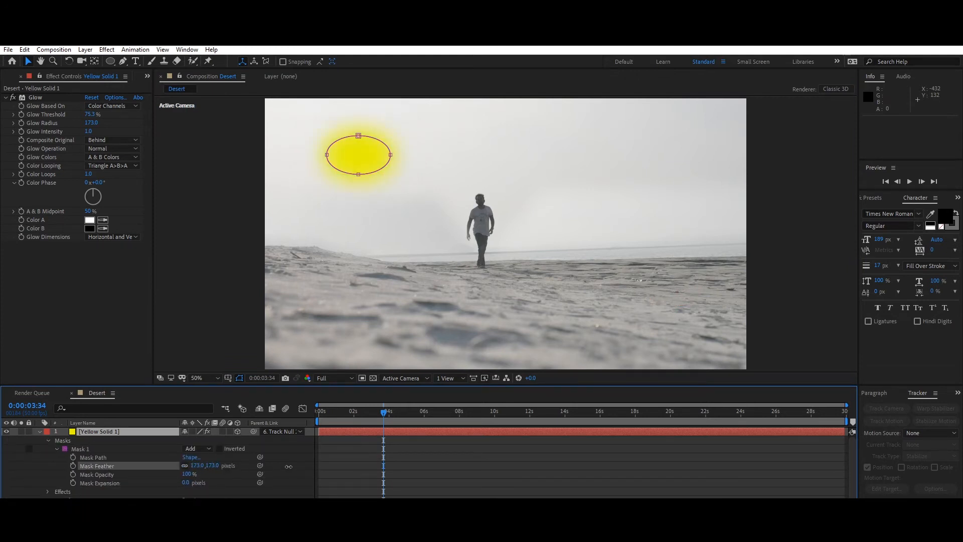
{"action": "left_click_drag", "start_coordinate": [414, 476], "coordinate": [298, 476]}
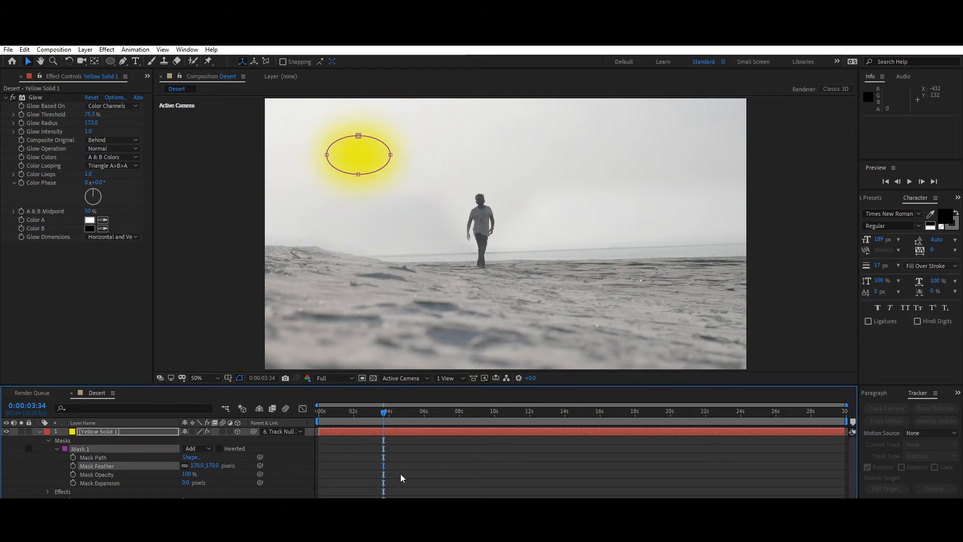
{"action": "left_click", "coordinate": [400, 476]}
{"action": "left_click", "coordinate": [39, 431]}
{"action": "left_click", "coordinate": [356, 158]}
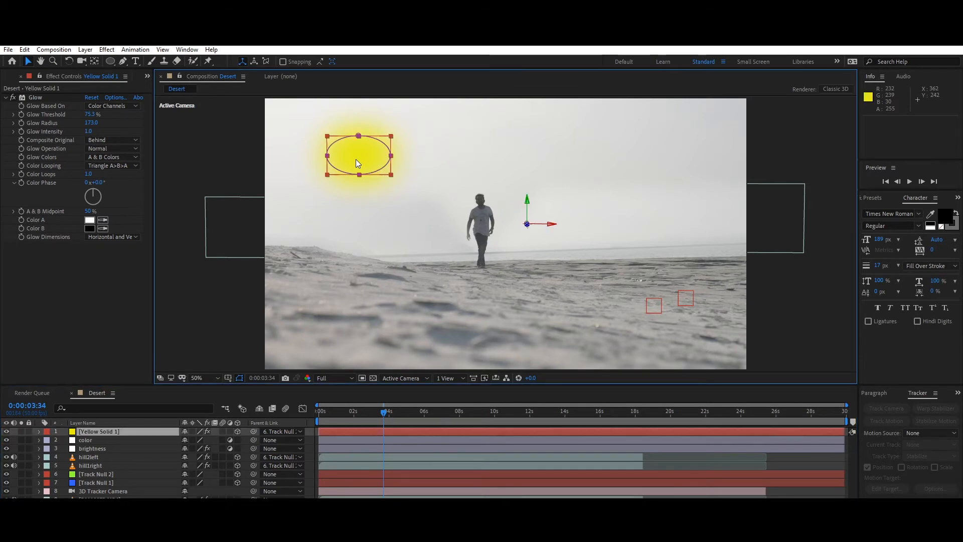
- Create a 1920 × 1080 px solid in the same yellow directly above the color adjustment layer
{"action": "left_click", "coordinate": [85, 440]}
{"action": "left_click", "coordinate": [85, 49]}
{"action": "mouse_move", "coordinate": [92, 62]}
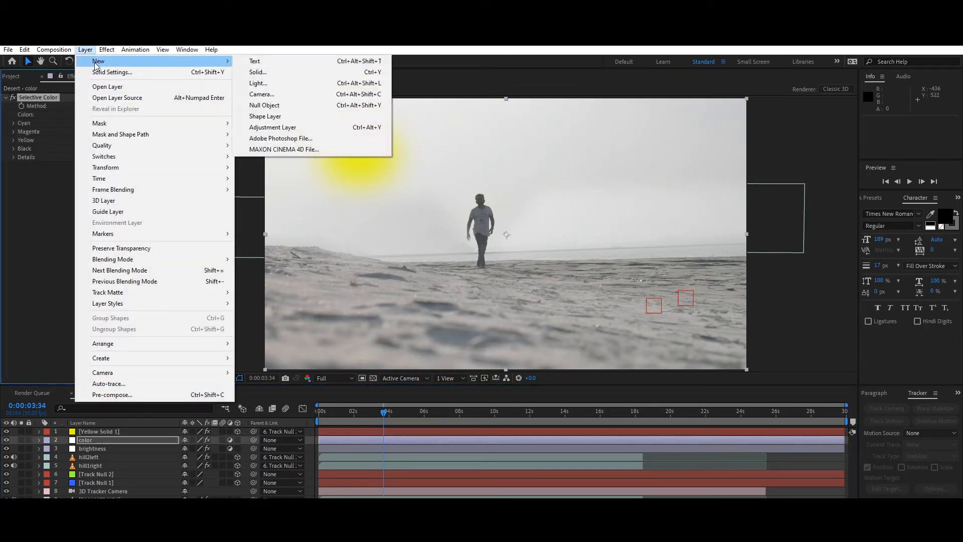
{"action": "left_click", "coordinate": [256, 72]}
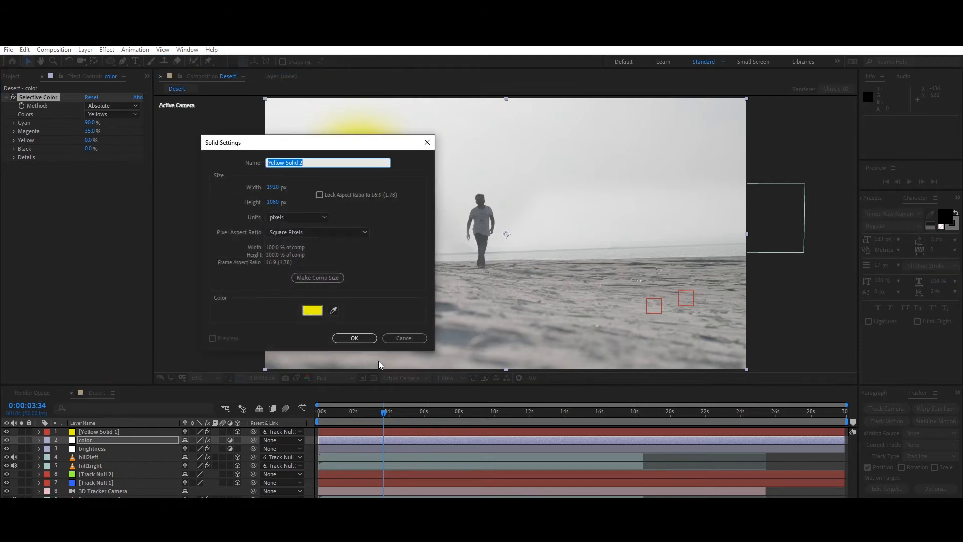
{"action": "left_click", "coordinate": [351, 338]}
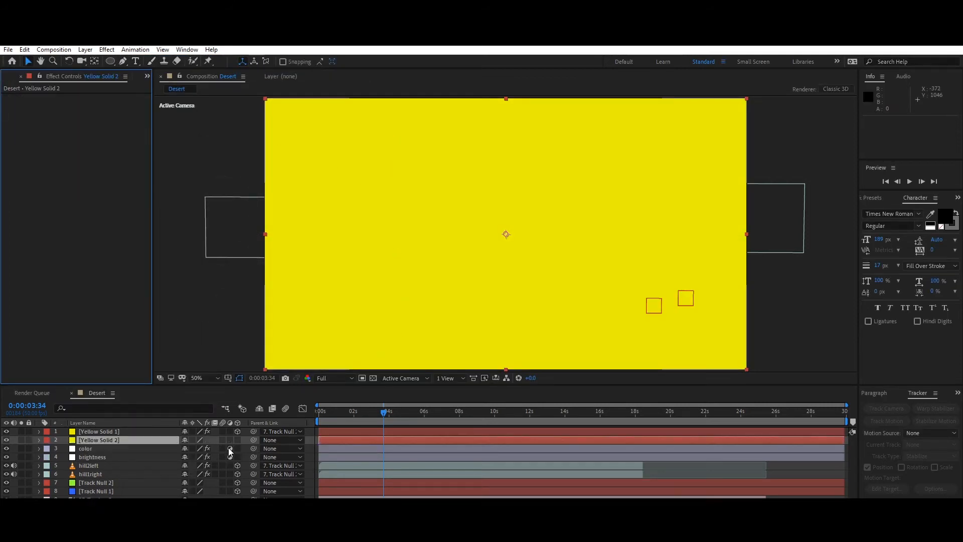
- Show the layers' blending mode settings and rename the new full-frame yellow solid as color
{"action": "key", "text": "F4"}
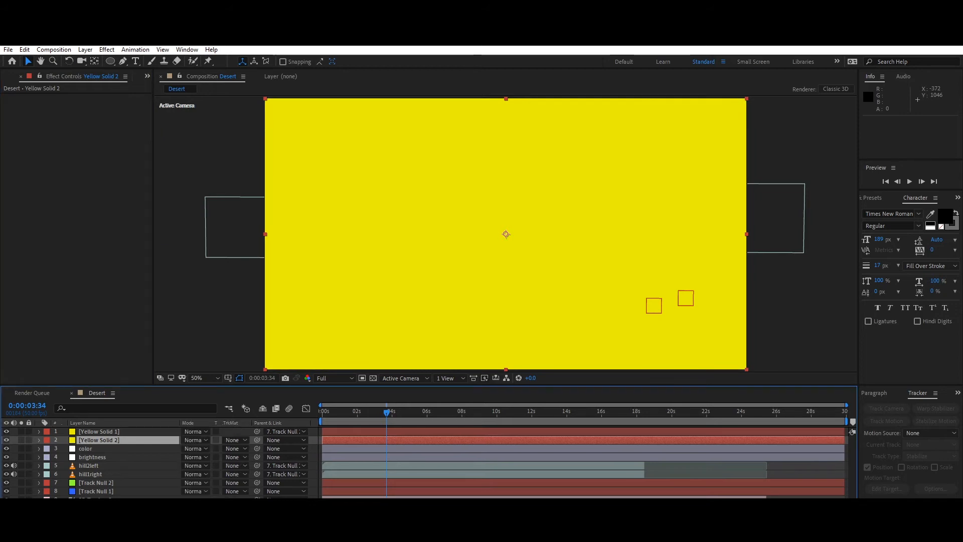
{"action": "left_click", "coordinate": [136, 439]}
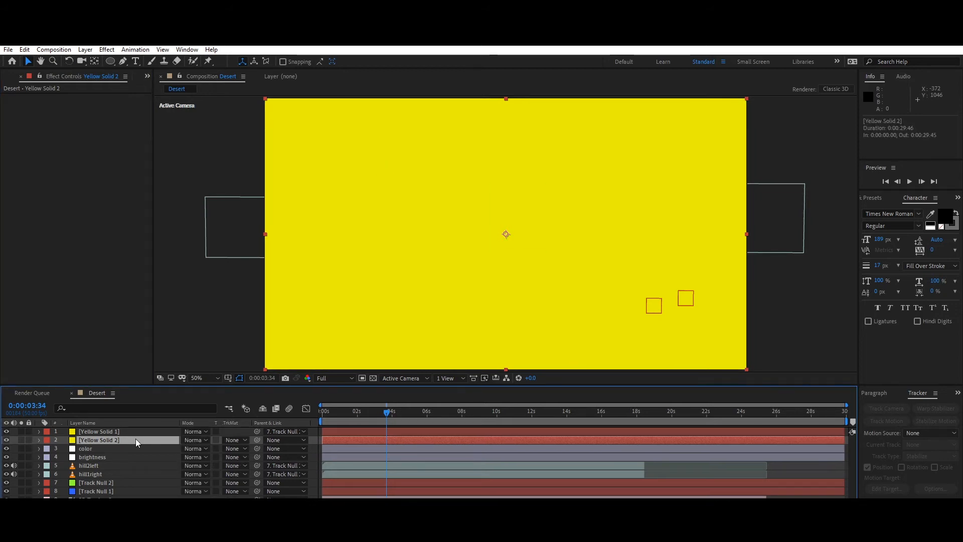
{"action": "key", "text": "Return"}
{"action": "type", "text": "color"}
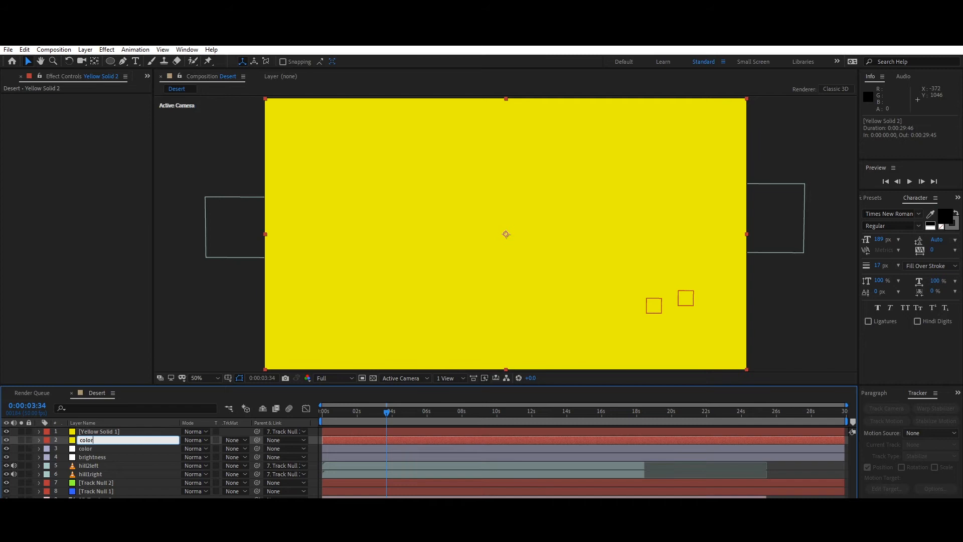
{"action": "key", "text": "Return"}
- Try Color Dodge and Screen blending on the full-frame yellow solid, and settle on Overlay
{"action": "left_click", "coordinate": [192, 441]}
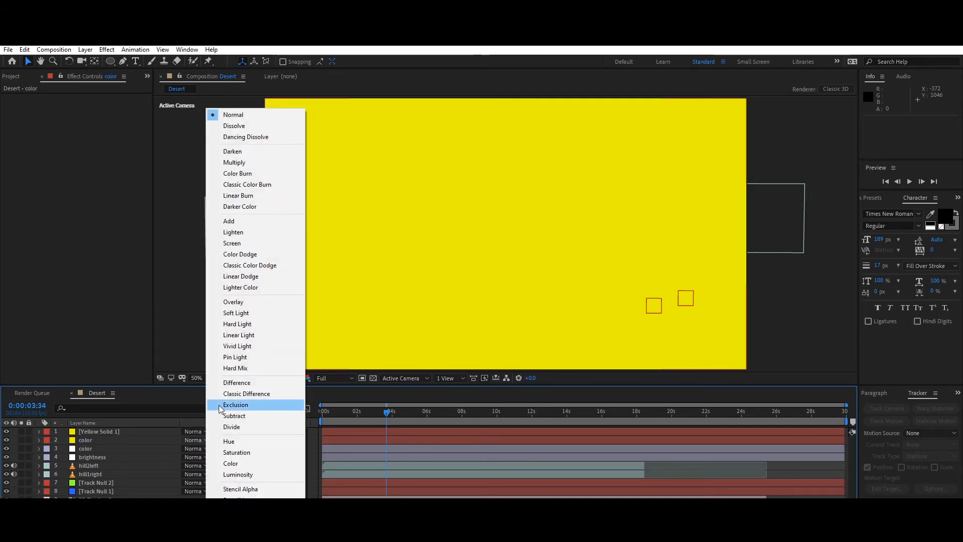
{"action": "left_click", "coordinate": [240, 254]}
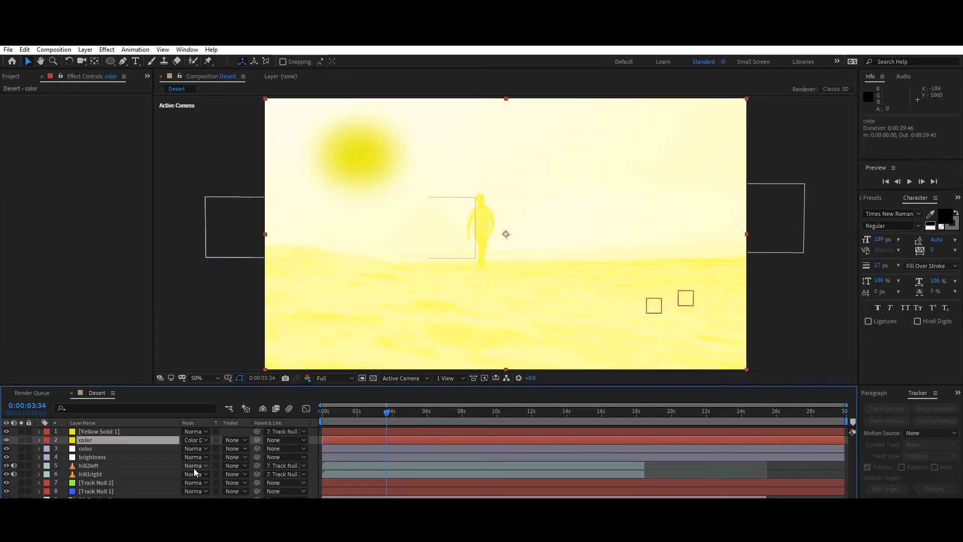
{"action": "left_click", "coordinate": [194, 440]}
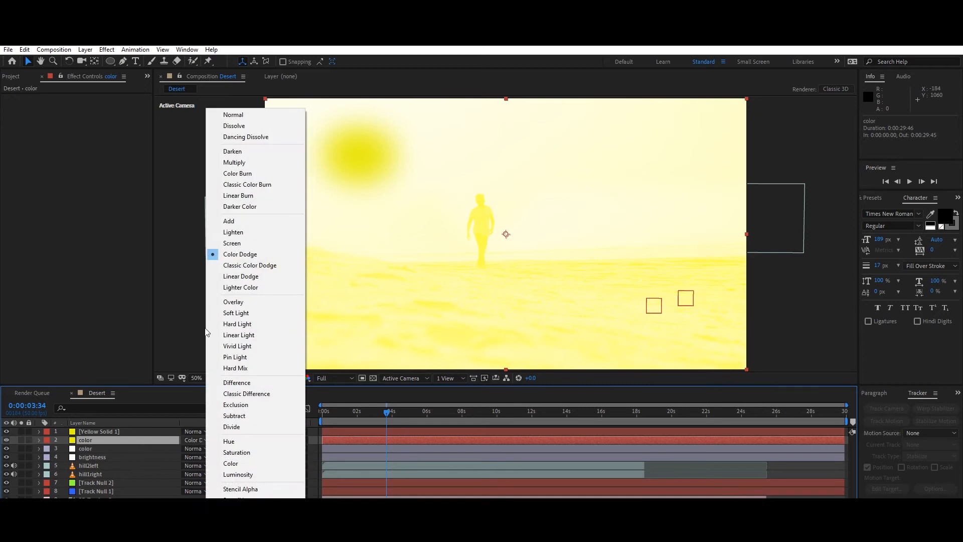
{"action": "left_click", "coordinate": [231, 243]}
{"action": "left_click", "coordinate": [205, 440]}
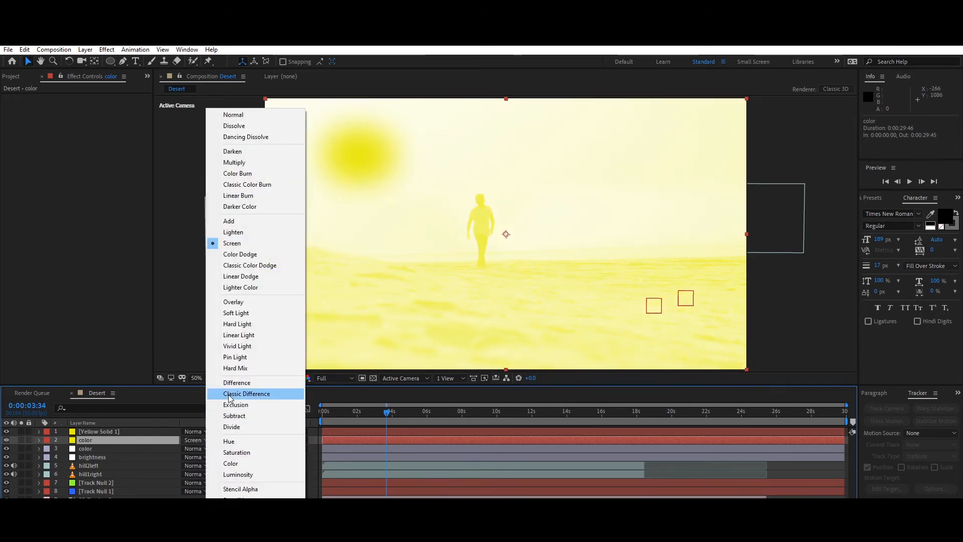
{"action": "left_click", "coordinate": [239, 303]}
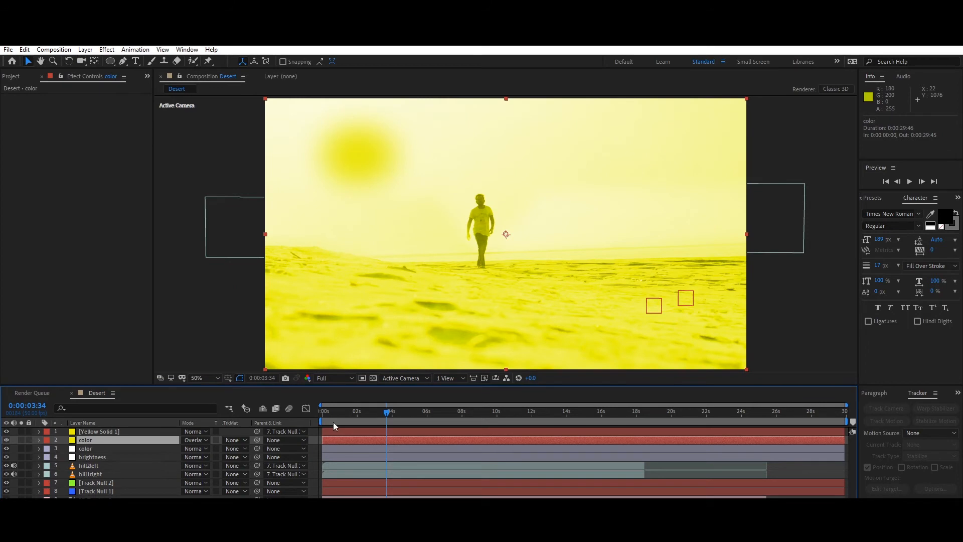
- Lower the opacity of the full-frame yellow overlay solid to 21%
{"action": "left_click", "coordinate": [38, 440]}
{"action": "left_click", "coordinate": [46, 449]}
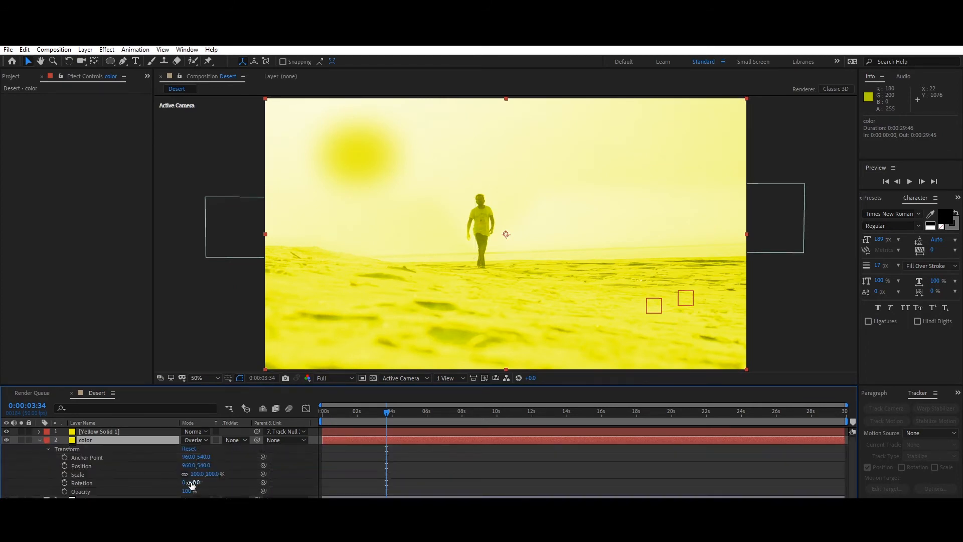
{"action": "left_click_drag", "start_coordinate": [188, 493], "coordinate": [157, 493]}
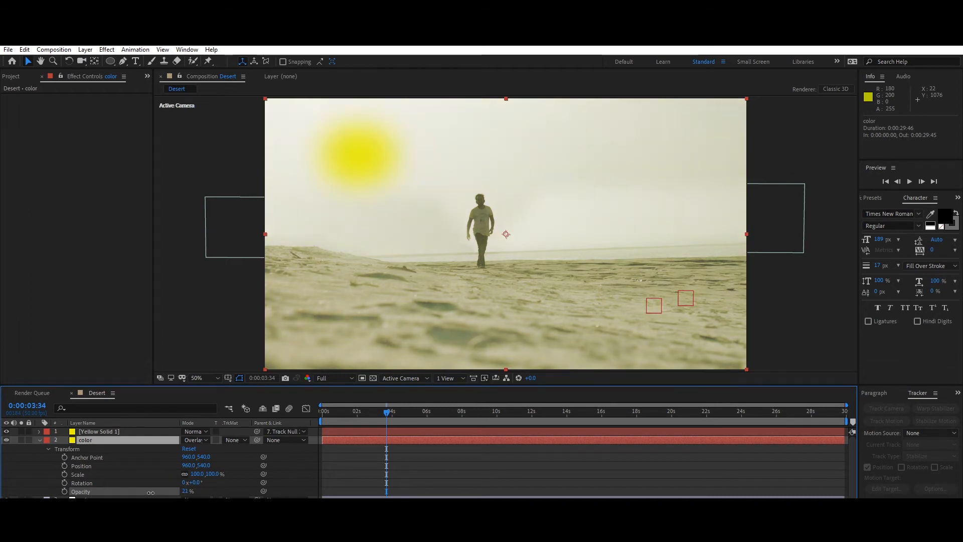
{"action": "key", "text": "Return"}
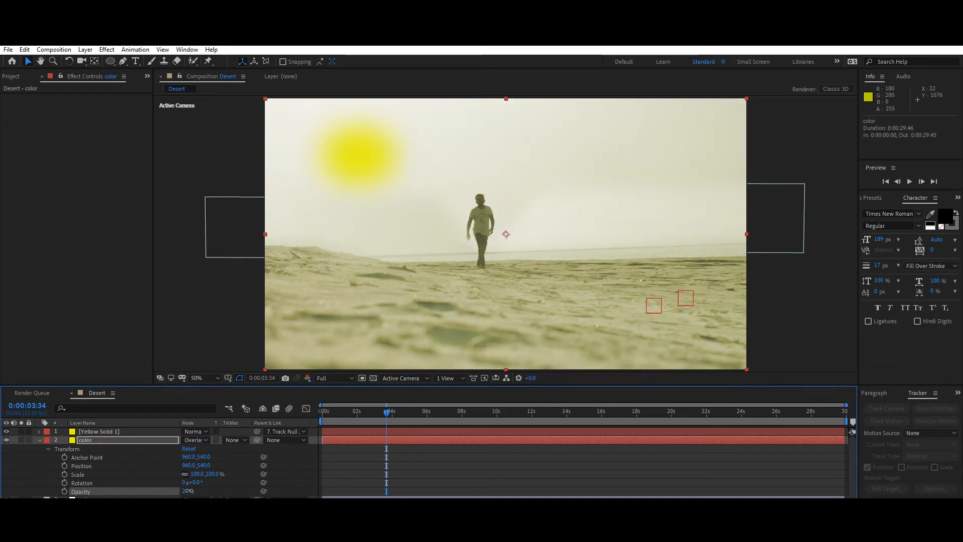
- Check the tinted scene at 0:00:03:38, select the sun layer and collapse the yellow overlay's properties
{"action": "mouse_move", "coordinate": [387, 413]}
{"action": "left_mouse_down"}
{"action": "mouse_move", "coordinate": [311, 417]}
{"action": "mouse_move", "coordinate": [389, 418]}
{"action": "left_mouse_up"}
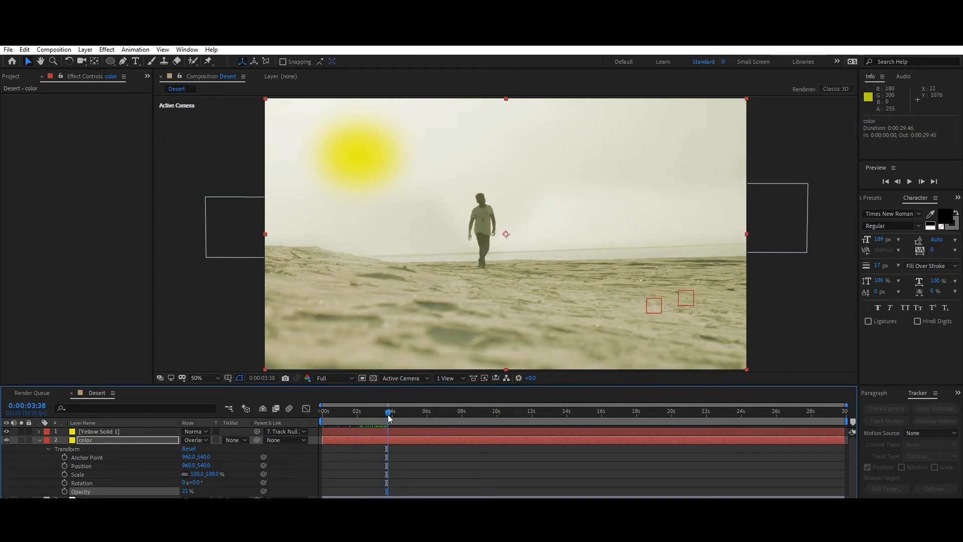
{"action": "left_click", "coordinate": [416, 462]}
{"action": "left_click", "coordinate": [348, 158]}
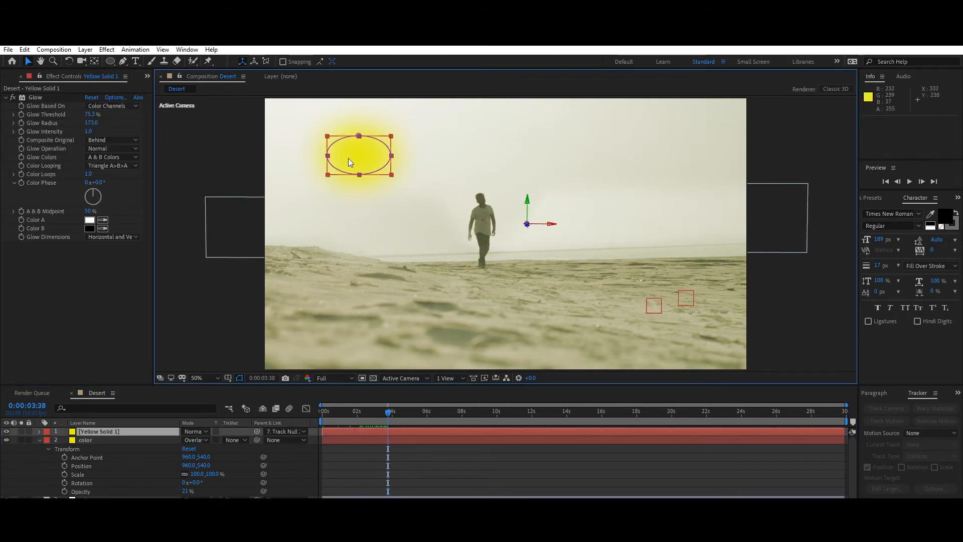
{"action": "left_click", "coordinate": [39, 440]}
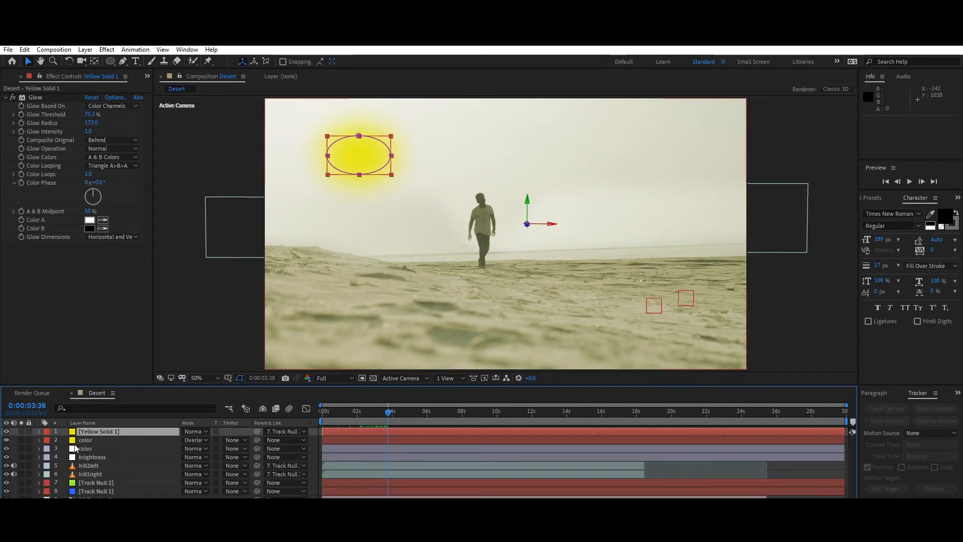
- Compare the scene with the sun layer hidden and shown, go to 0:00:04:04, and check the heat_1 sequence in Premiere Pro
{"action": "left_click", "coordinate": [6, 432]}
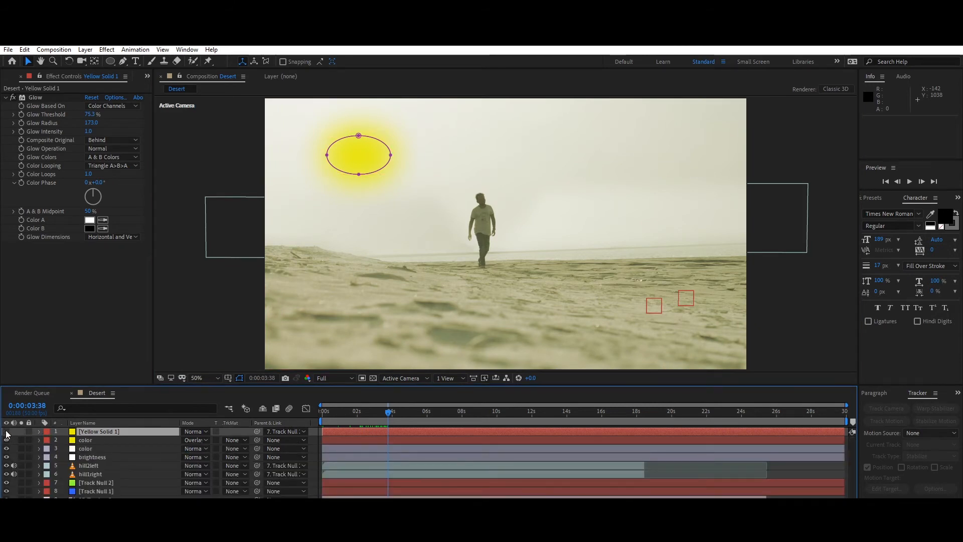
{"action": "left_click", "coordinate": [6, 431]}
{"action": "left_click_drag", "start_coordinate": [255, 431], "coordinate": [119, 483]}
{"action": "left_click_drag", "start_coordinate": [389, 413], "coordinate": [396, 414]}
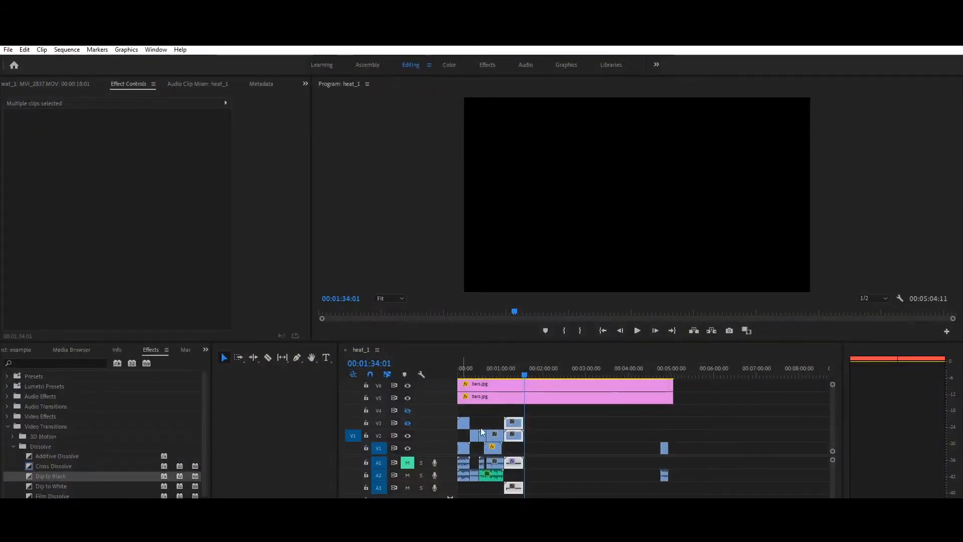
{"action": "left_click", "coordinate": [463, 376]}
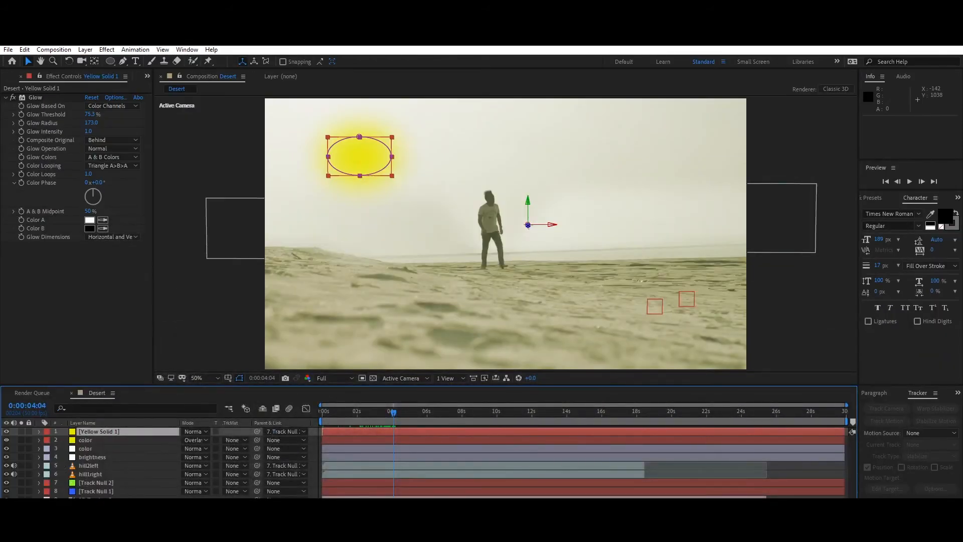
- In After Effects, apply the Selective Color effect to the sun layer, Yellow Solid 1
{"action": "left_click", "coordinate": [358, 155]}
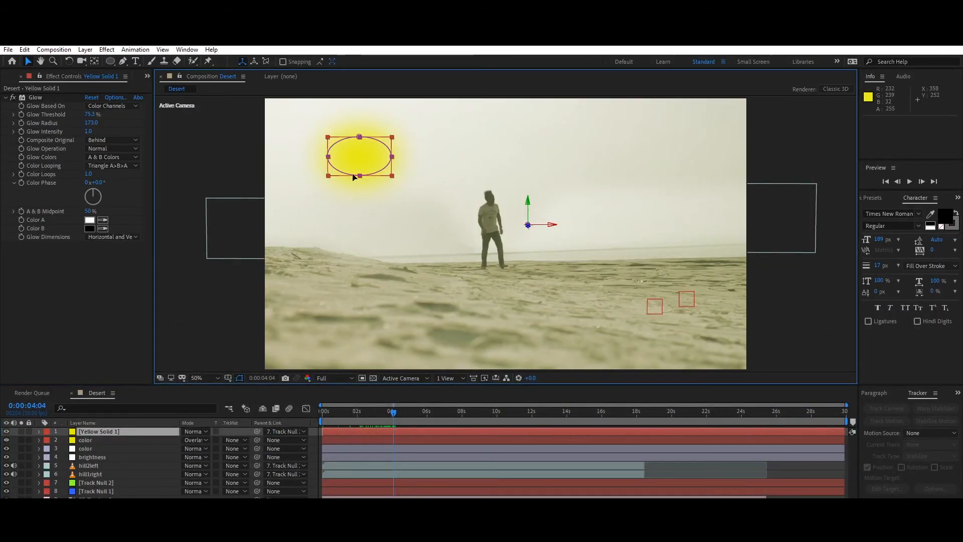
{"action": "left_click", "coordinate": [392, 434]}
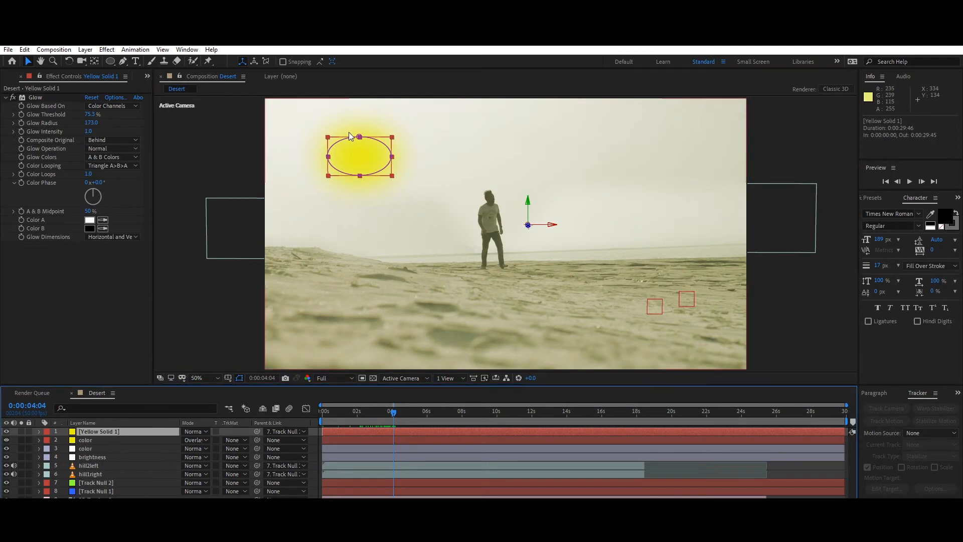
{"action": "left_click", "coordinate": [108, 49]}
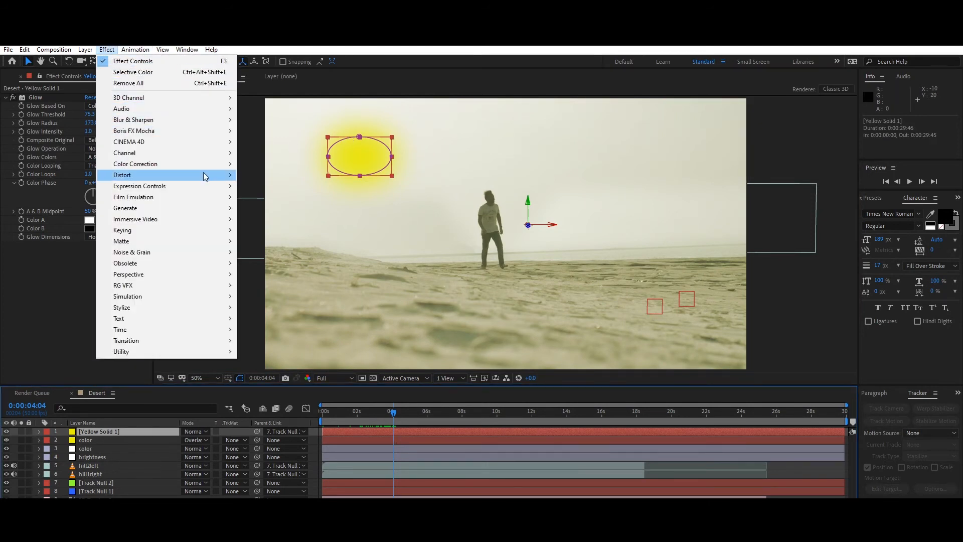
{"action": "mouse_move", "coordinate": [210, 169]}
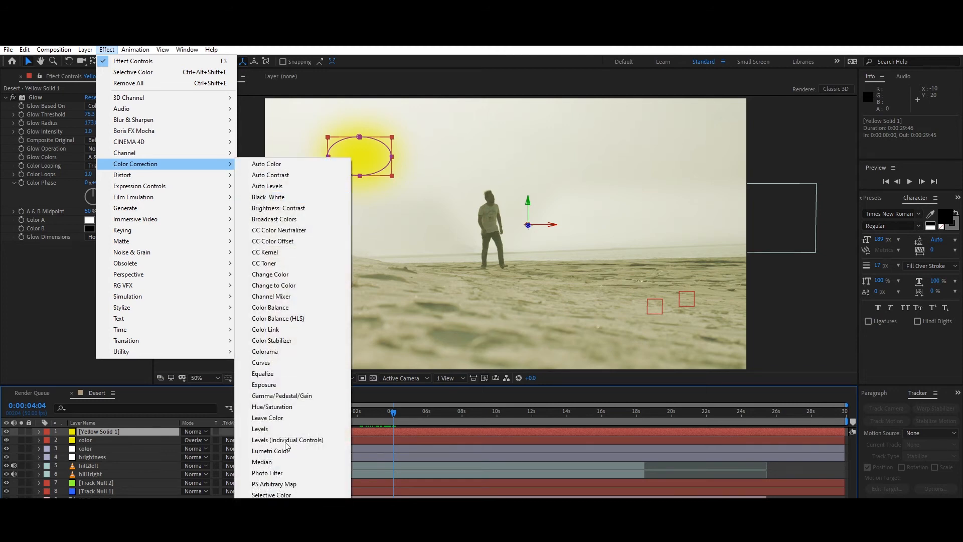
{"action": "left_click", "coordinate": [272, 494]}
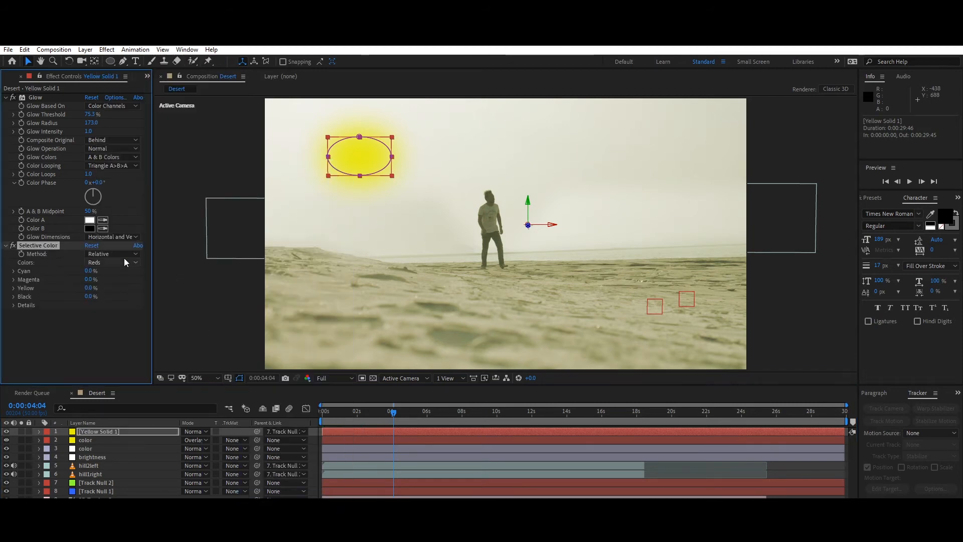
- Adjust the sun's Yellows in Selective Color to Cyan -2%, Magenta -48%, Yellow -61% and Black -59%, and check it at 0:00:03:48
{"action": "left_click", "coordinate": [95, 261]}
{"action": "left_click", "coordinate": [98, 286]}
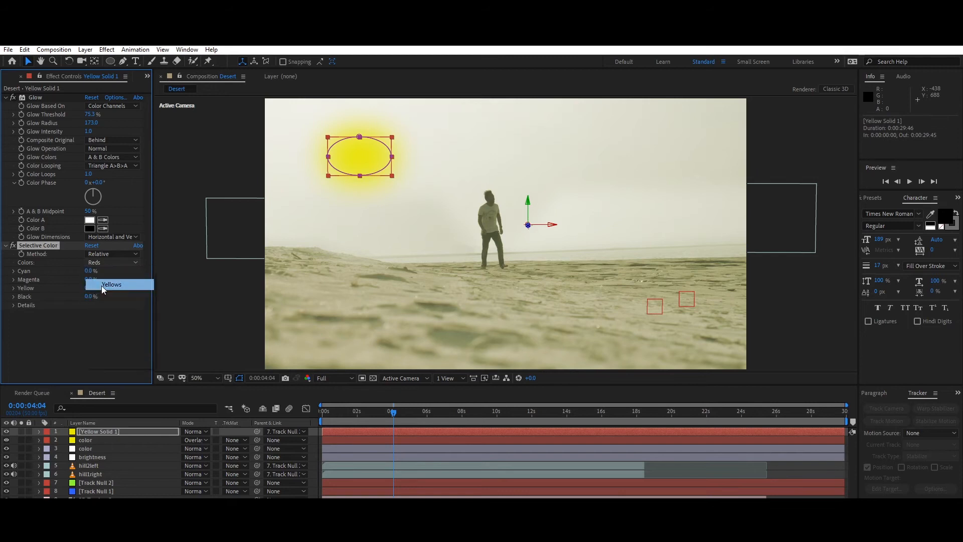
{"action": "mouse_move", "coordinate": [89, 271]}
{"action": "left_mouse_down"}
{"action": "mouse_move", "coordinate": [55, 269]}
{"action": "mouse_move", "coordinate": [131, 268]}
{"action": "mouse_move", "coordinate": [83, 280]}
{"action": "mouse_move", "coordinate": [95, 282]}
{"action": "left_mouse_up"}
{"action": "left_click", "coordinate": [18, 284]}
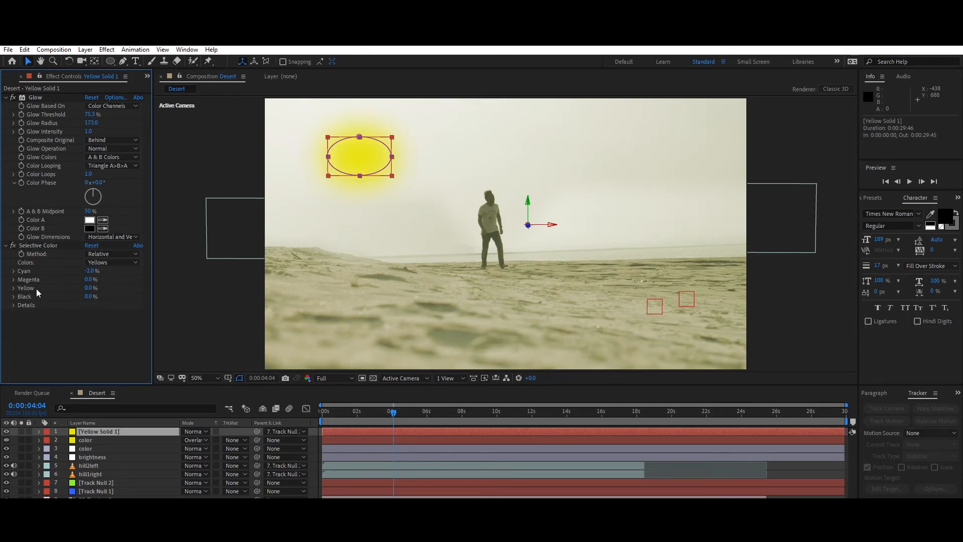
{"action": "left_click_drag", "start_coordinate": [52, 288], "coordinate": [64, 289]}
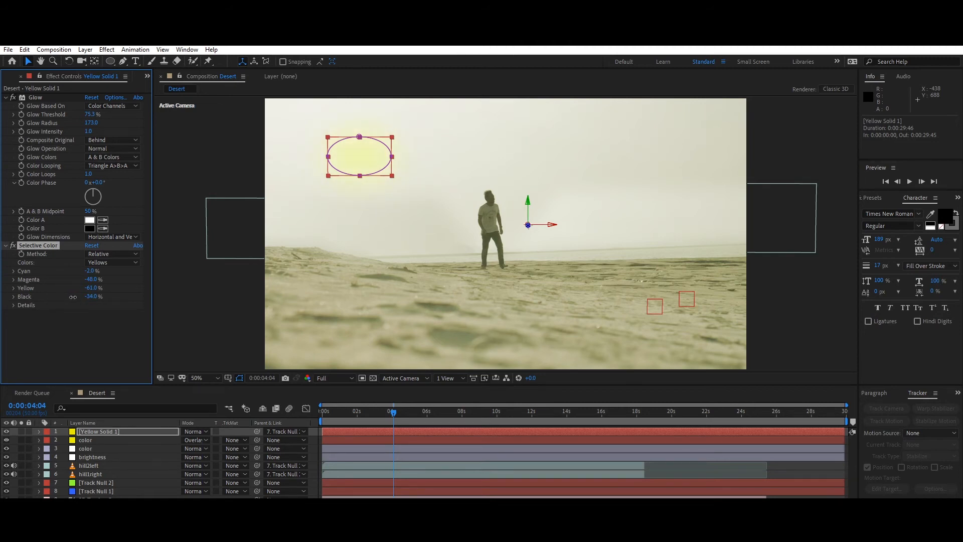
{"action": "left_click_drag", "start_coordinate": [67, 297], "coordinate": [56, 297]}
{"action": "left_click", "coordinate": [76, 327]}
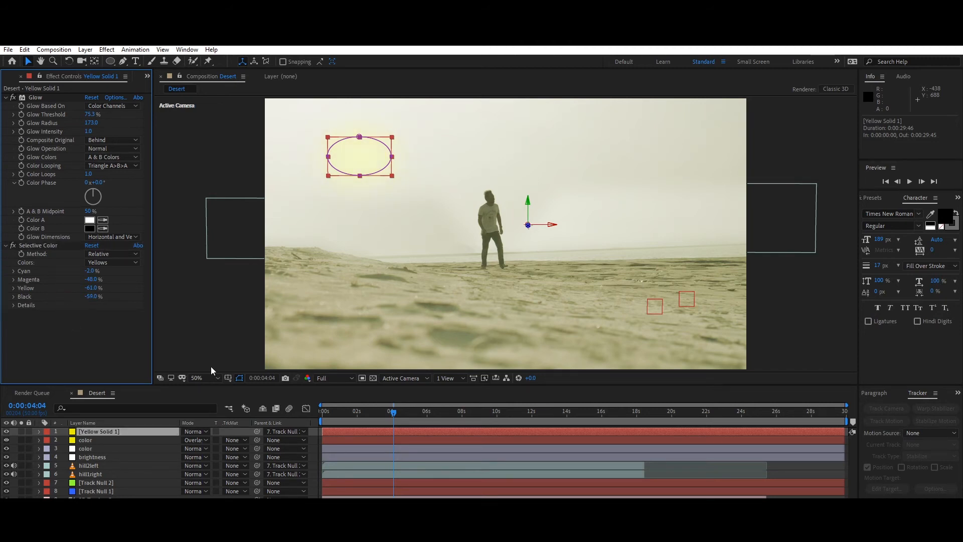
{"action": "left_click", "coordinate": [389, 502]}
{"action": "mouse_move", "coordinate": [394, 417]}
{"action": "left_mouse_down"}
{"action": "mouse_move", "coordinate": [339, 414]}
{"action": "mouse_move", "coordinate": [401, 411]}
{"action": "mouse_move", "coordinate": [392, 411]}
{"action": "left_mouse_up"}
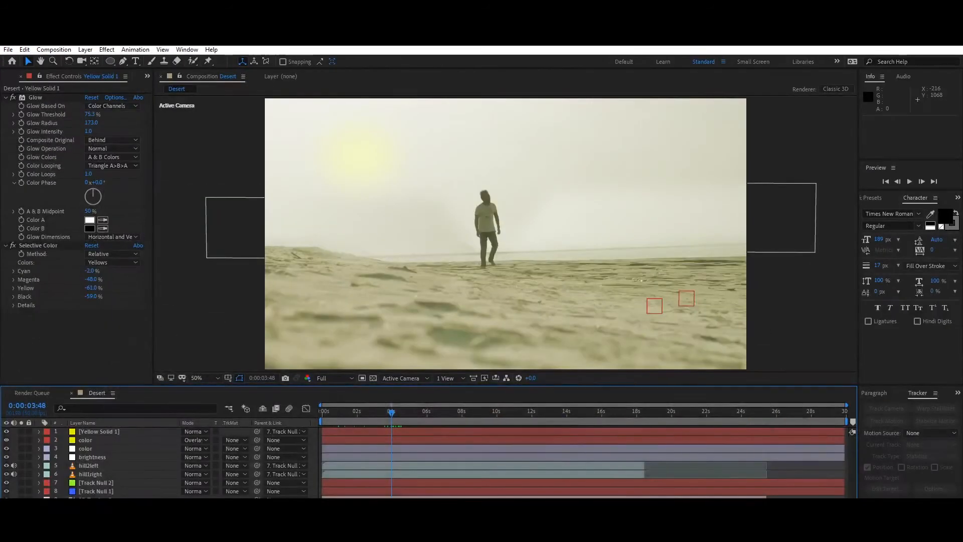
- Import the ancient Egyptian pyramids green screen MP4 from the GOPRO1STJAN folder as footage
{"action": "left_click", "coordinate": [8, 50]}
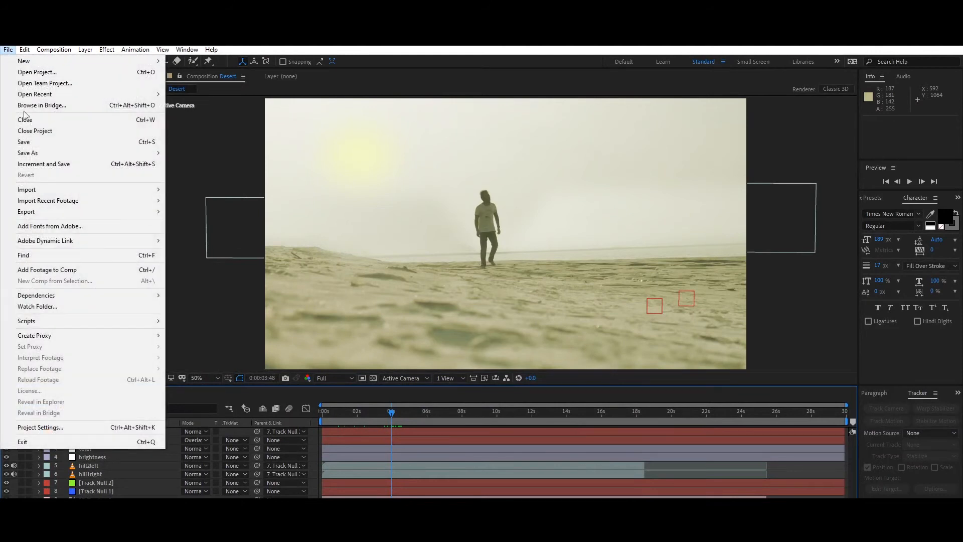
{"action": "left_click", "coordinate": [187, 189]}
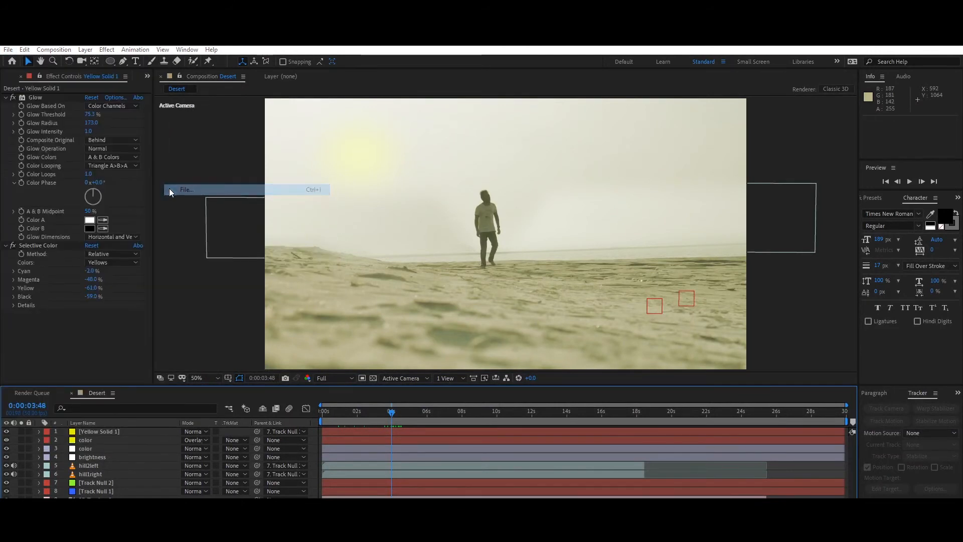
{"action": "left_click", "coordinate": [298, 227]}
{"action": "scroll", "coordinate": [298, 227], "scroll_direction": "down", "scroll_amount": 8}
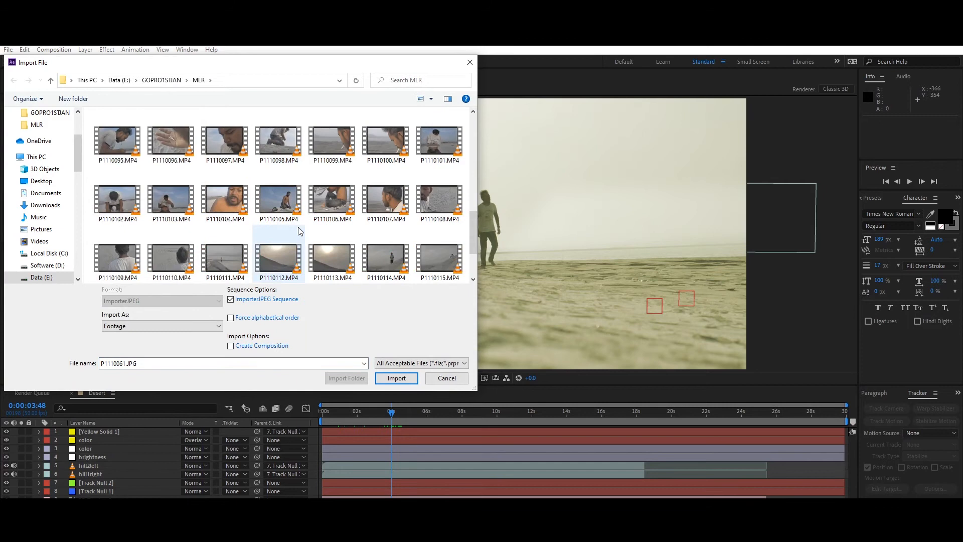
{"action": "scroll", "coordinate": [297, 227], "scroll_direction": "up", "scroll_amount": 8}
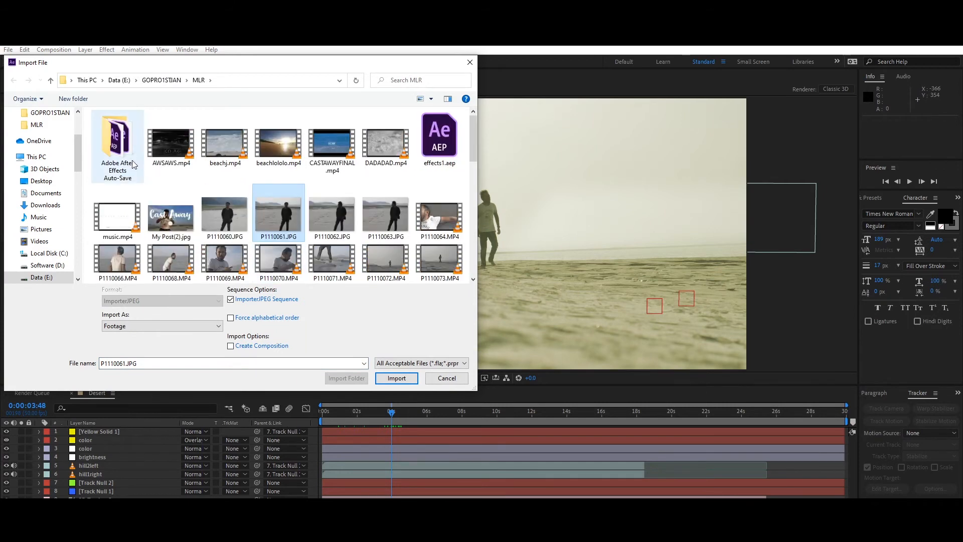
{"action": "left_click", "coordinate": [40, 277]}
{"action": "double_click", "coordinate": [120, 180]}
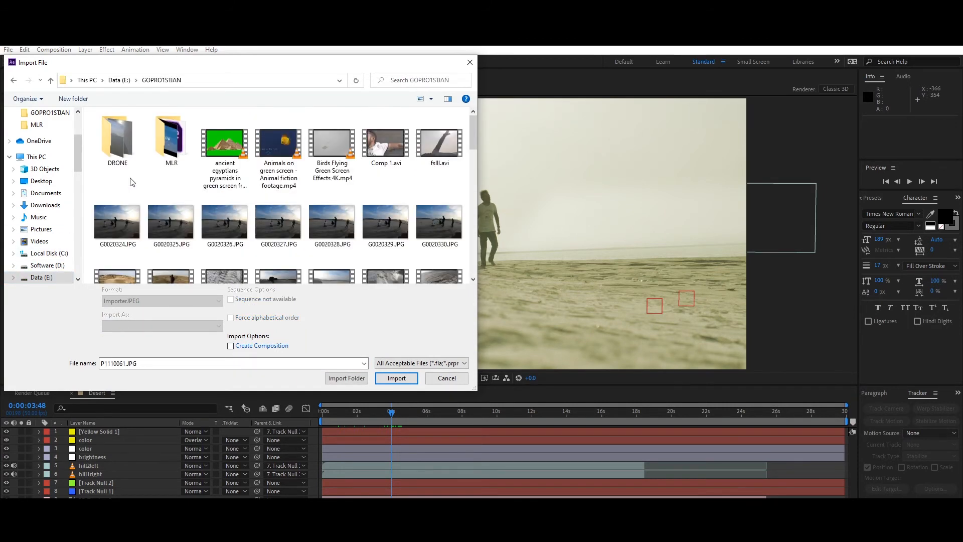
{"action": "left_click", "coordinate": [217, 133]}
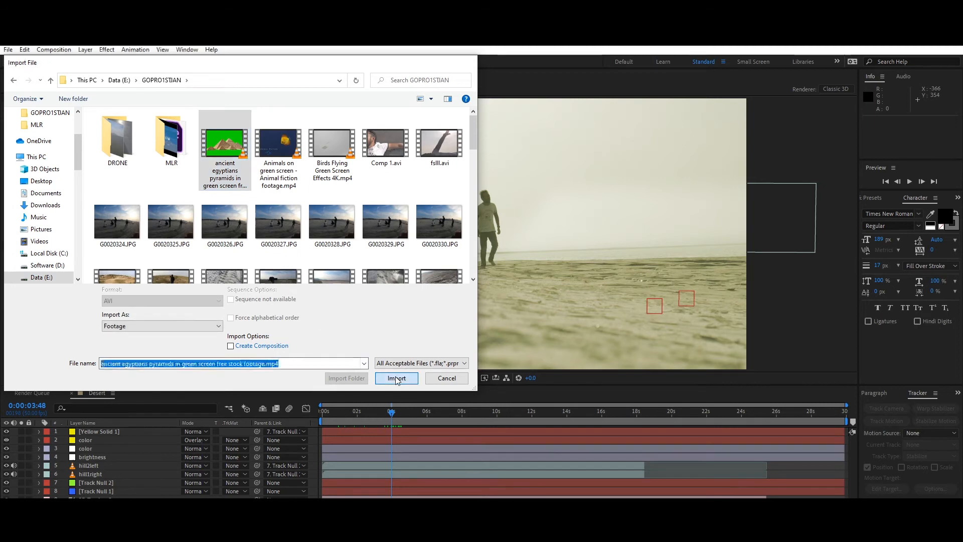
{"action": "left_click", "coordinate": [396, 378]}
- Place the pyramids clip as the top layer from the composition's start, and go to 0:00:10:46
{"action": "left_click_drag", "start_coordinate": [38, 165], "coordinate": [117, 419]}
{"action": "left_click_drag", "start_coordinate": [391, 411], "coordinate": [516, 431]}
{"action": "mouse_move", "coordinate": [323, 431]}
{"action": "left_mouse_down"}
{"action": "mouse_move", "coordinate": [508, 438]}
{"action": "mouse_move", "coordinate": [335, 430]}
{"action": "left_mouse_up"}
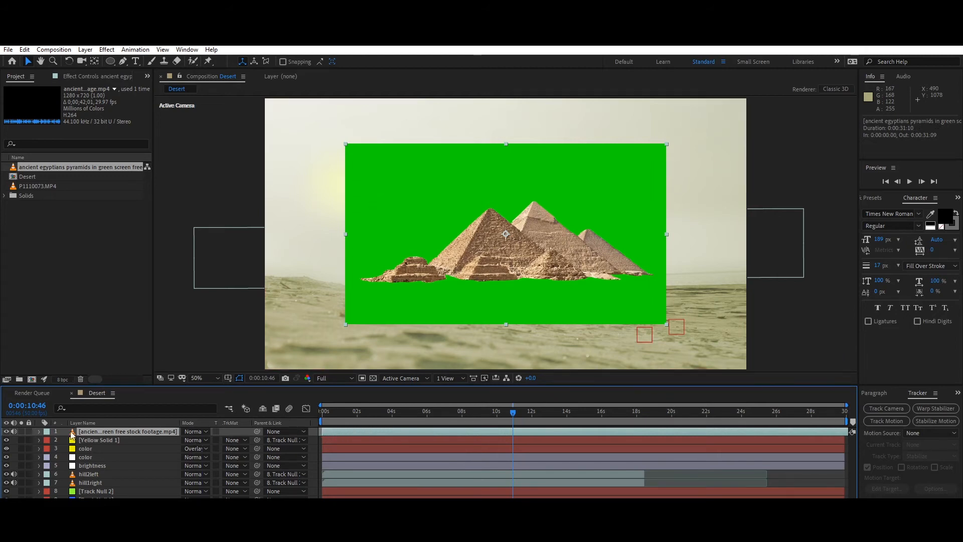
- Apply Keylight (1.2) to the pyramids layer and sample its green background as the Screen Colour
{"action": "left_click", "coordinate": [107, 49]}
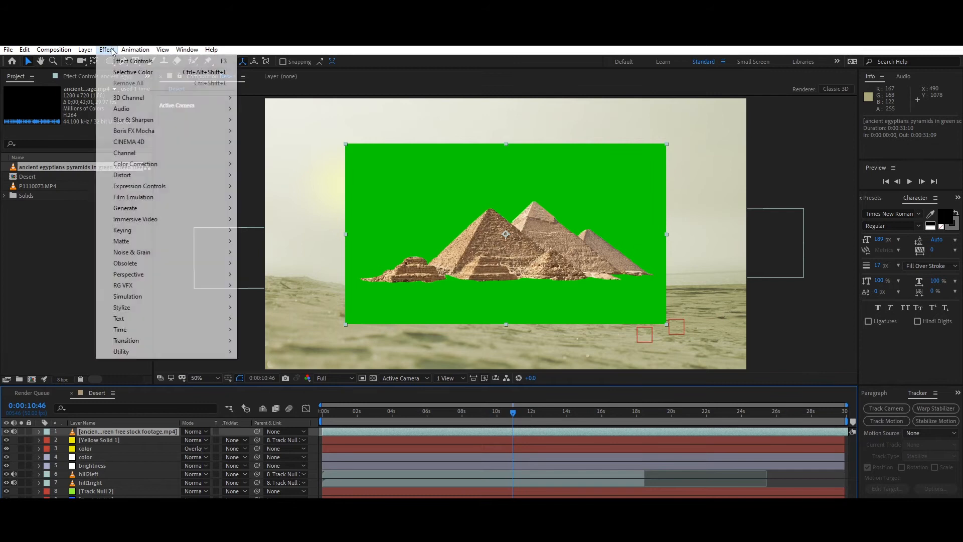
{"action": "mouse_move", "coordinate": [213, 231]}
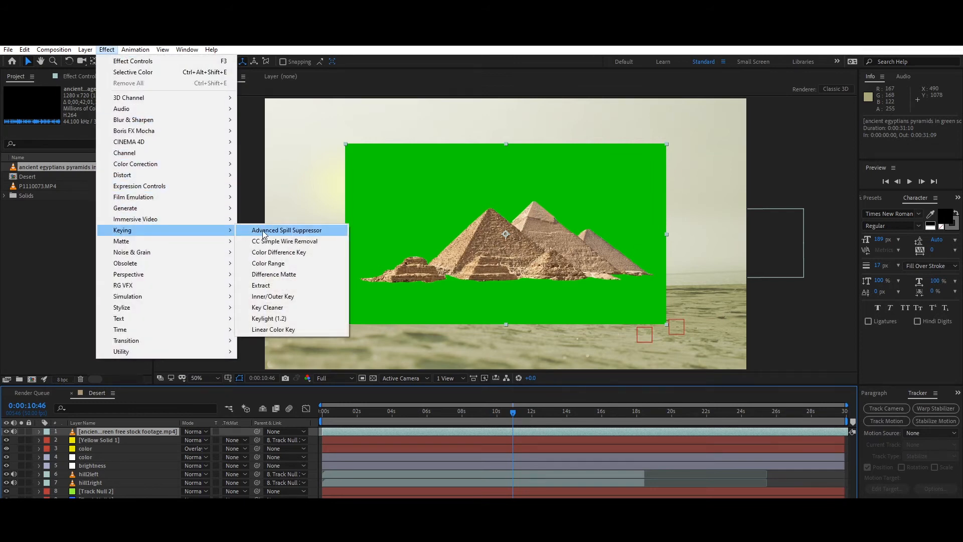
{"action": "left_click", "coordinate": [272, 318]}
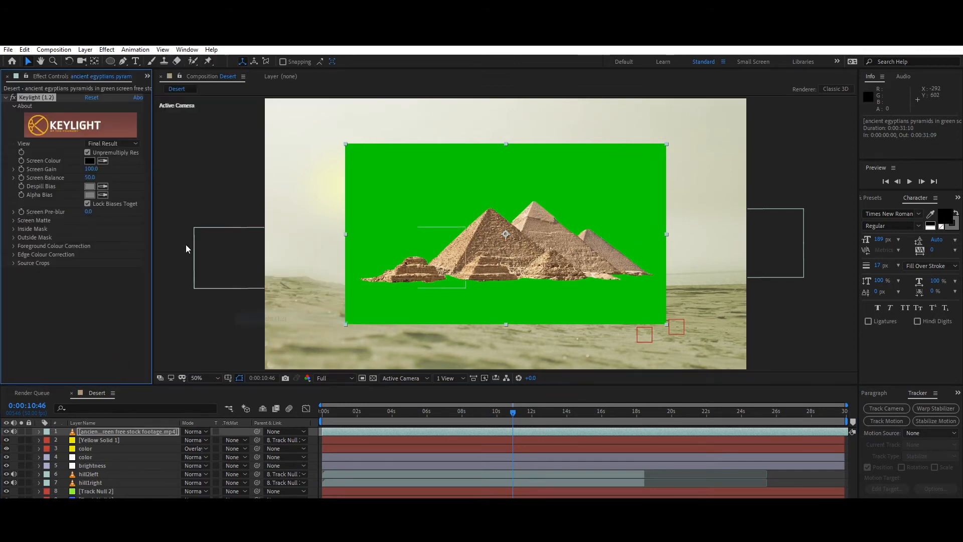
{"action": "left_click", "coordinate": [103, 161]}
{"action": "left_click", "coordinate": [369, 187]}
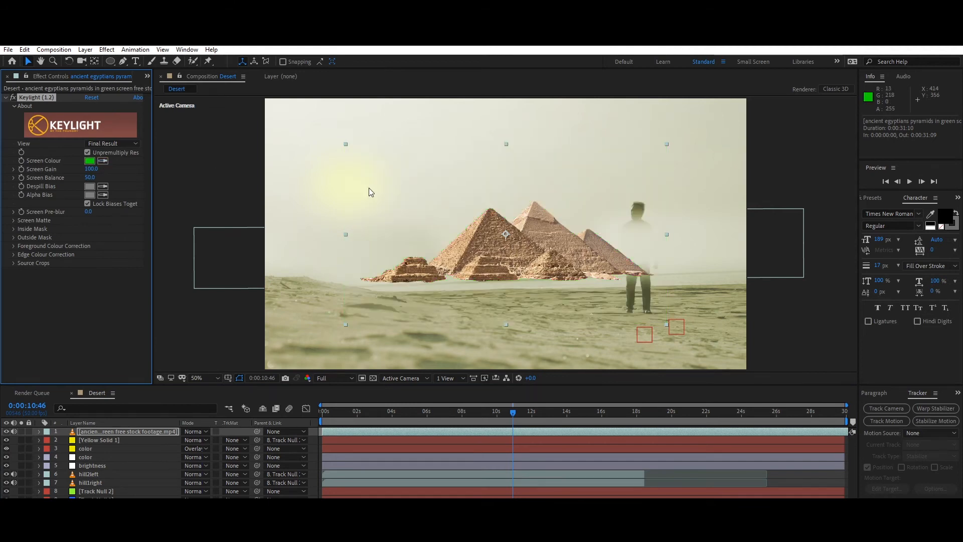
- Scale the pyramids layer down to 39% and place it on the horizon below the sun, at position 400, 674
{"action": "left_click", "coordinate": [40, 431]}
{"action": "left_click", "coordinate": [48, 449]}
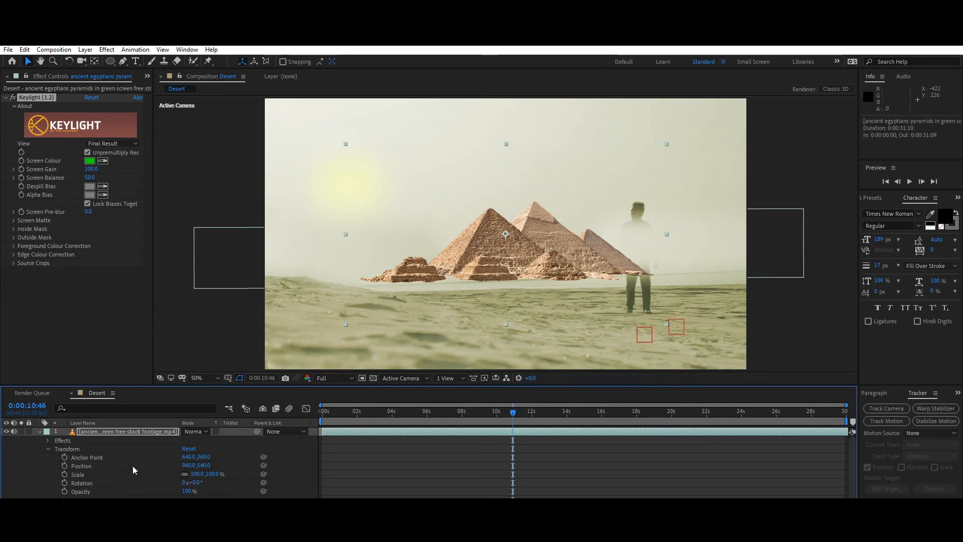
{"action": "left_click_drag", "start_coordinate": [202, 474], "coordinate": [176, 473]}
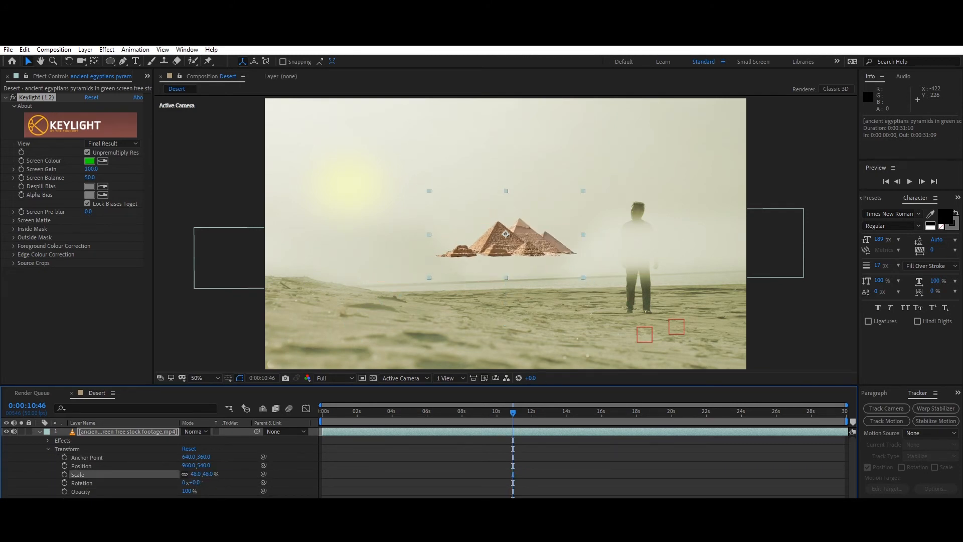
{"action": "left_click", "coordinate": [491, 251]}
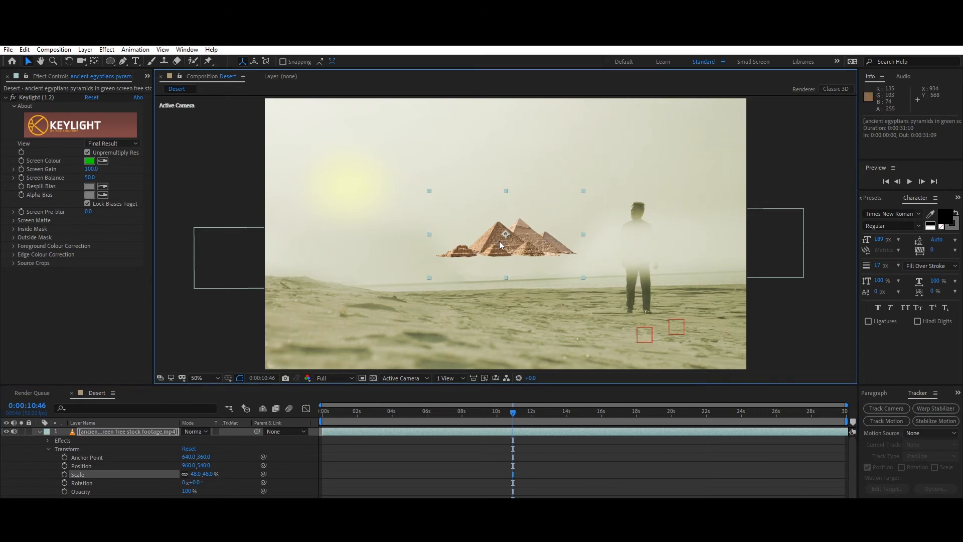
{"action": "left_click_drag", "start_coordinate": [516, 251], "coordinate": [370, 278]}
{"action": "left_click_drag", "start_coordinate": [208, 476], "coordinate": [208, 477]}
{"action": "mouse_move", "coordinate": [373, 268]}
{"action": "left_mouse_down"}
{"action": "mouse_move", "coordinate": [361, 273]}
{"action": "mouse_move", "coordinate": [377, 278]}
{"action": "left_mouse_up"}
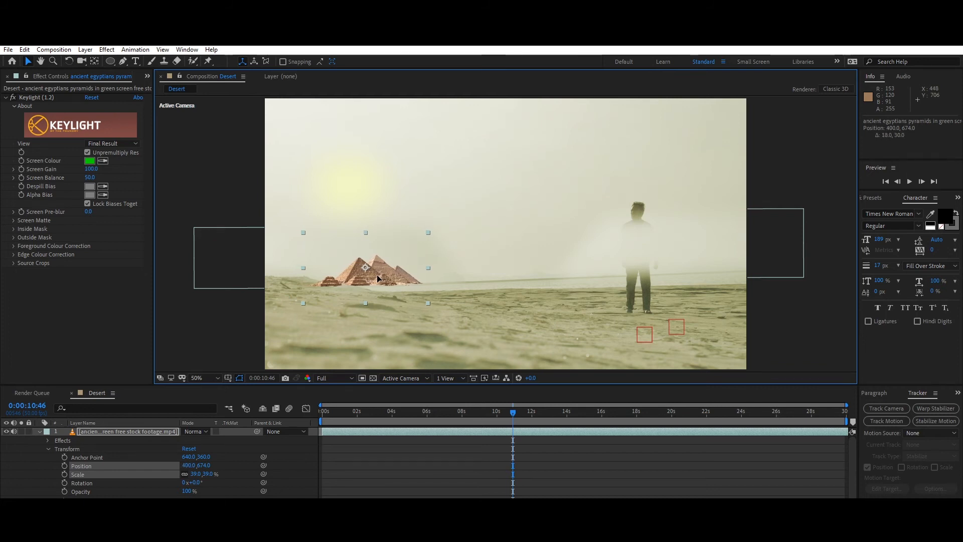
{"action": "left_click", "coordinate": [380, 464]}
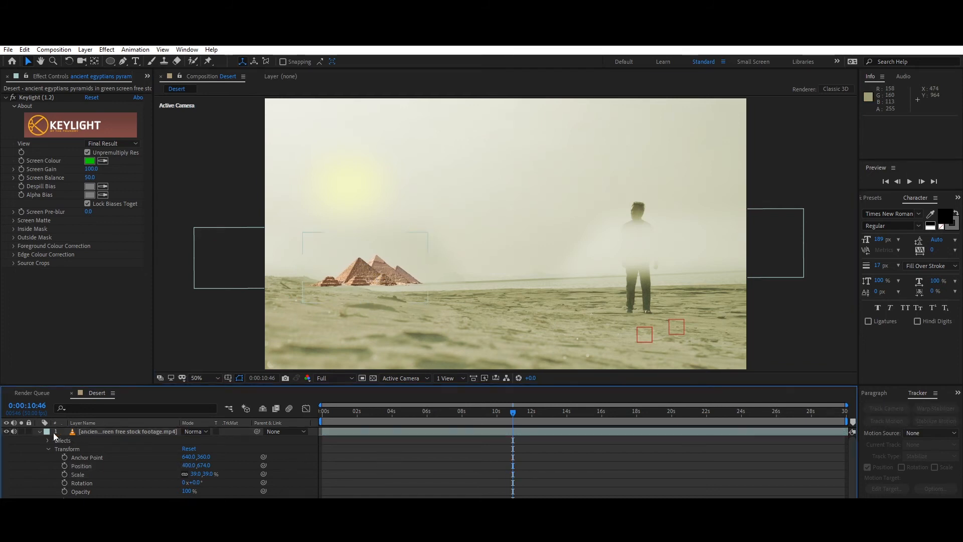
{"action": "left_click", "coordinate": [39, 431]}
- Apply Brightness & Contrast to the pyramids layer with Brightness 39, and move the layer beneath the yellow color overlay
{"action": "left_click", "coordinate": [170, 432]}
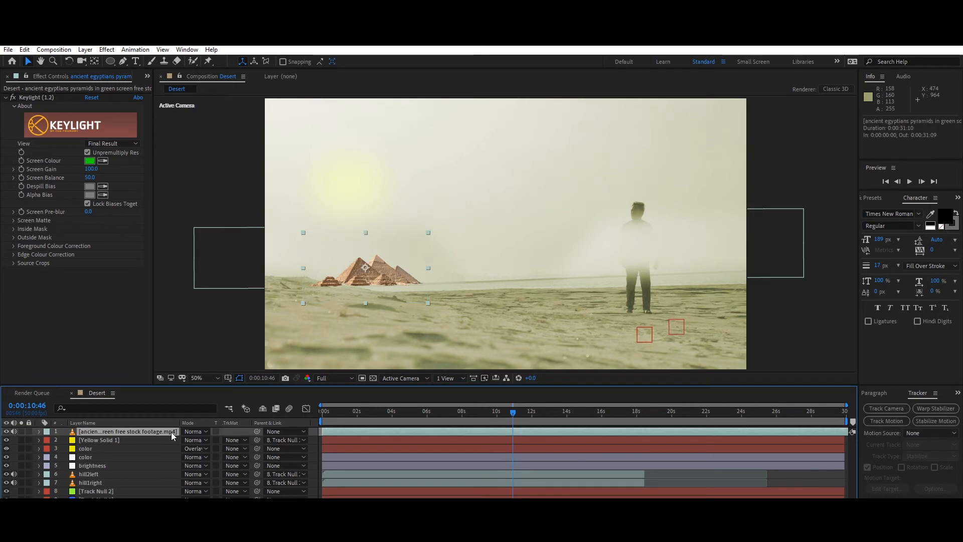
{"action": "left_click", "coordinate": [107, 49]}
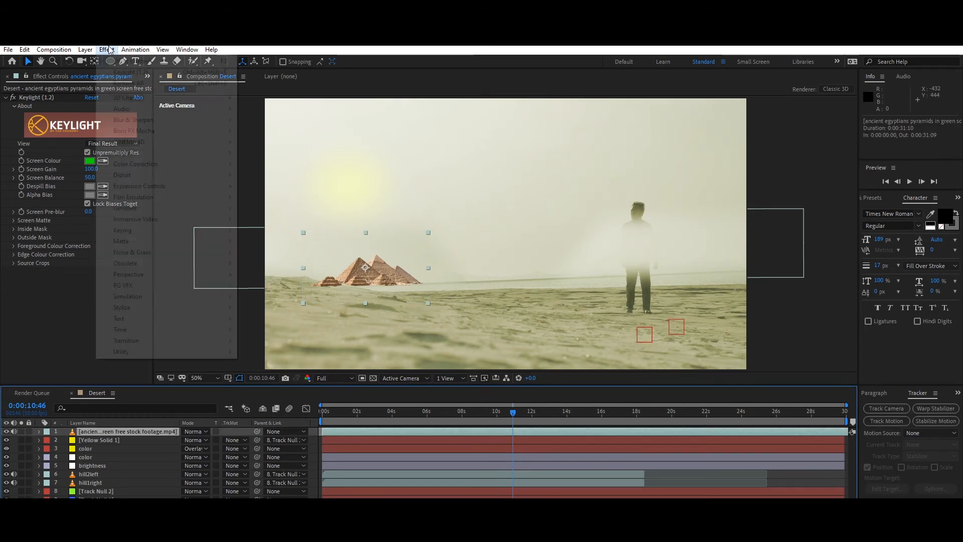
{"action": "mouse_move", "coordinate": [217, 166]}
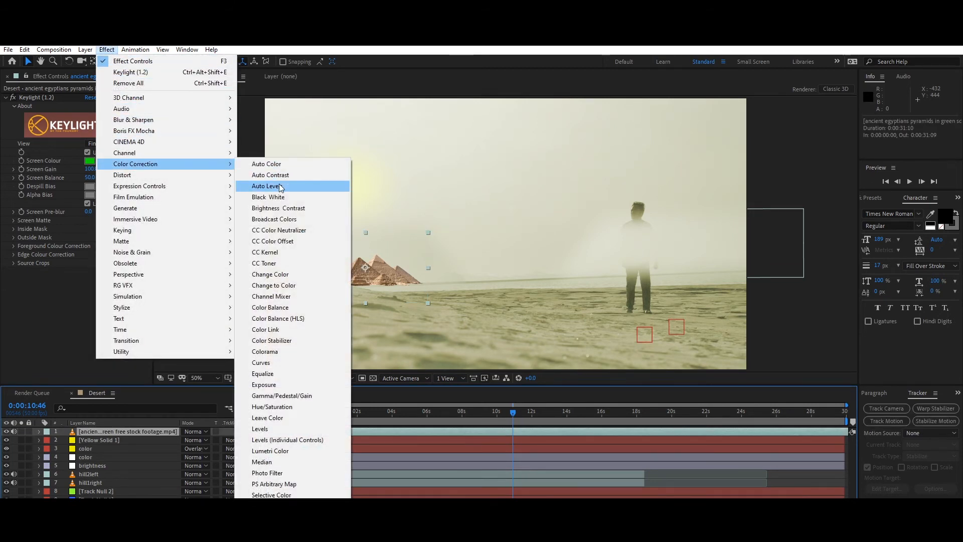
{"action": "left_click", "coordinate": [278, 208]}
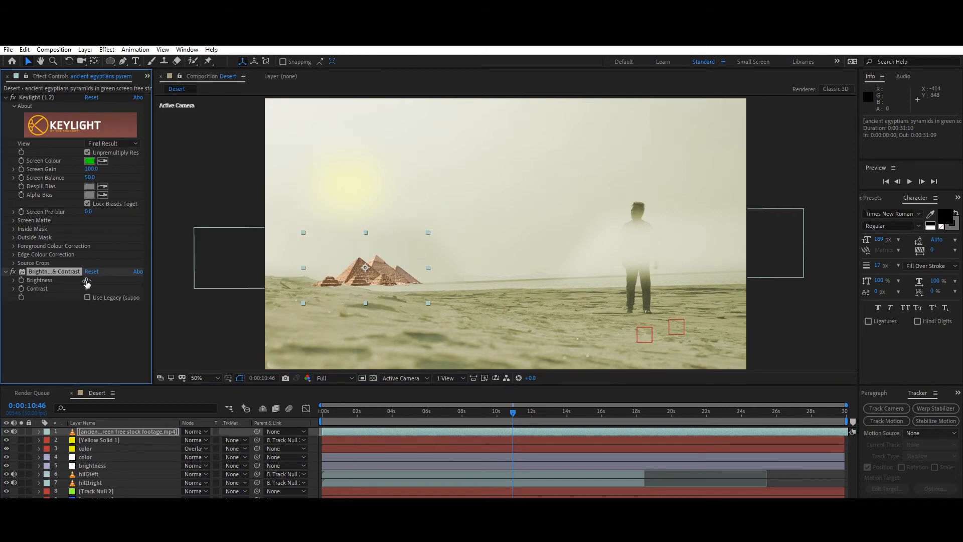
{"action": "left_click_drag", "start_coordinate": [86, 281], "coordinate": [105, 280]}
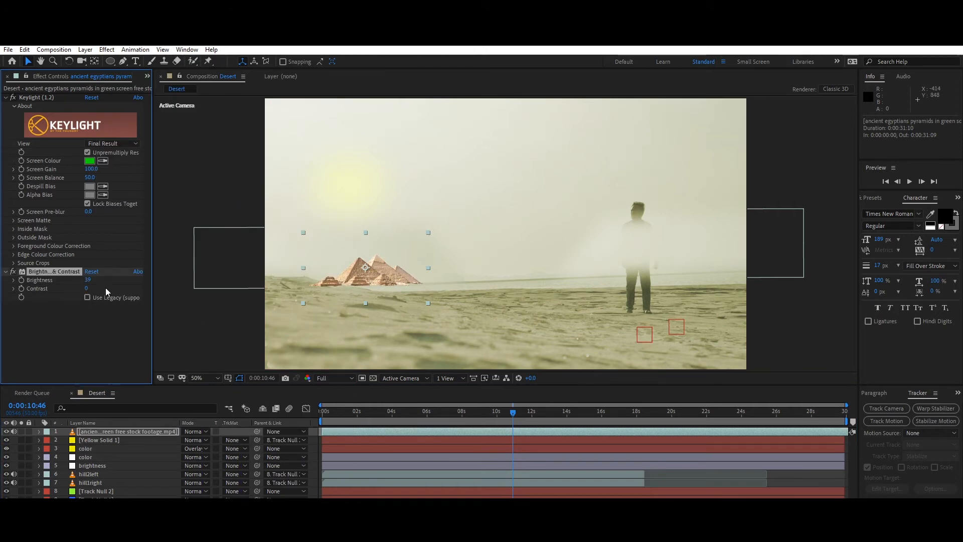
{"action": "left_click_drag", "start_coordinate": [89, 447], "coordinate": [94, 454]}
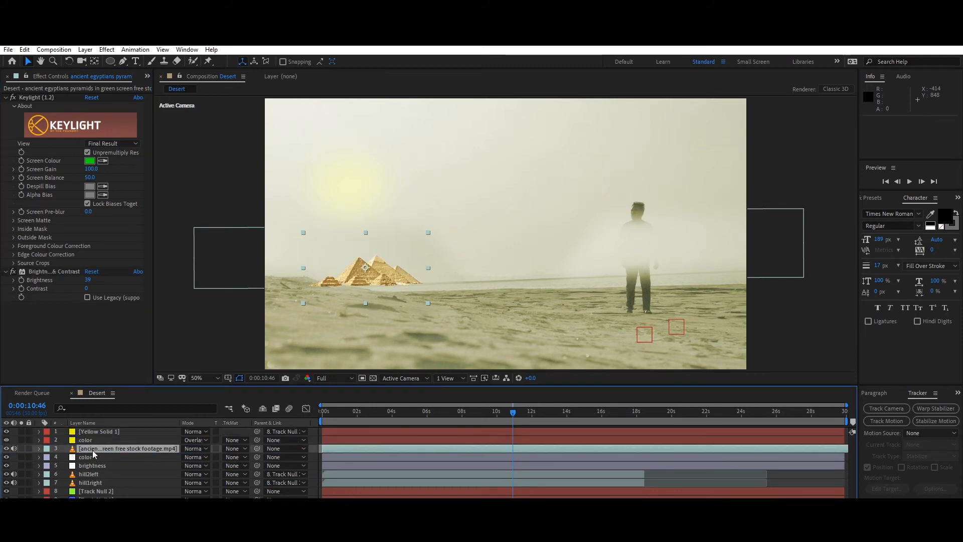
- Set the pyramids layer's Brightness to 34 and apply Selective Color with Reds at Cyan 76%, Magenta -54% and Yellow -58%
{"action": "left_click", "coordinate": [83, 281]}
{"action": "left_click_drag", "start_coordinate": [82, 282], "coordinate": [78, 281]}
{"action": "left_click", "coordinate": [106, 49]}
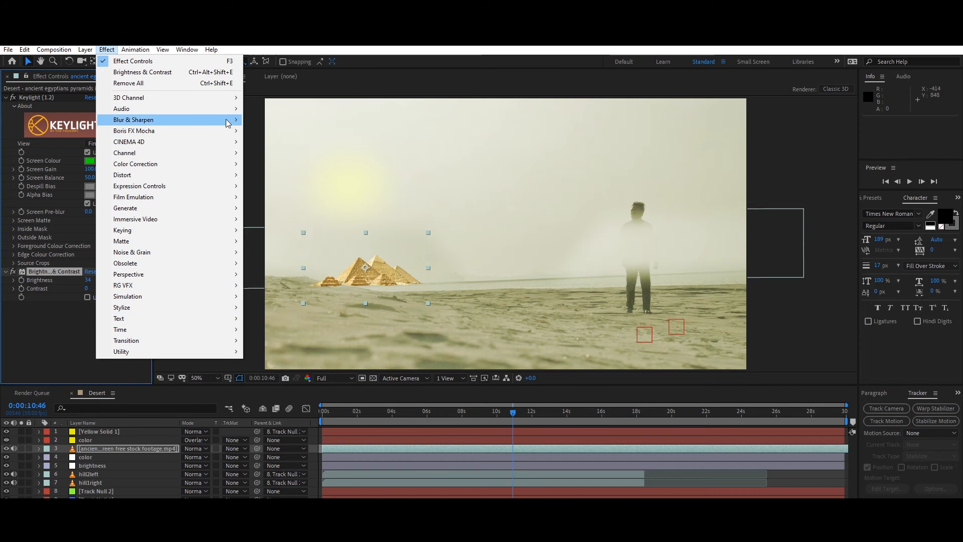
{"action": "mouse_move", "coordinate": [201, 163]}
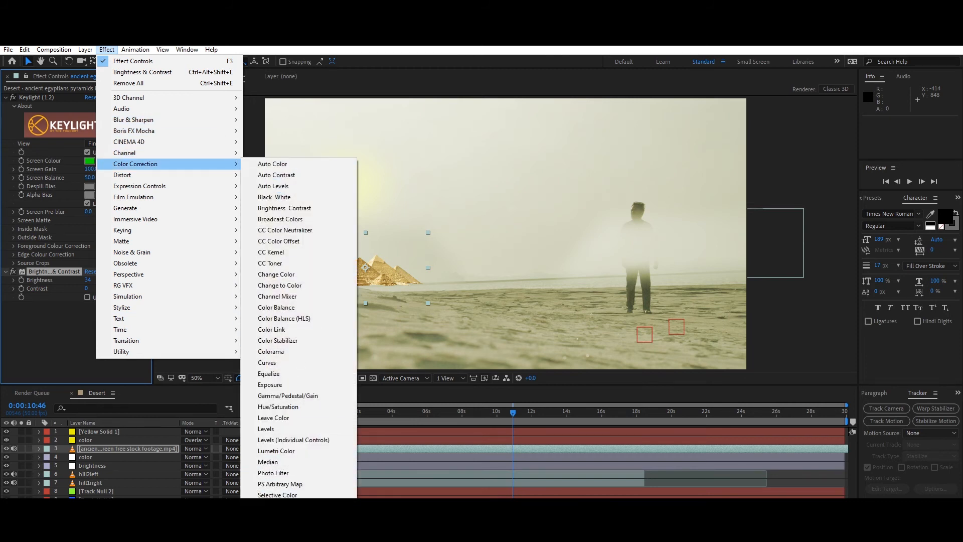
{"action": "left_click", "coordinate": [289, 495]}
{"action": "left_click_drag", "start_coordinate": [91, 332], "coordinate": [129, 332]}
{"action": "left_click_drag", "start_coordinate": [90, 340], "coordinate": [63, 340]}
{"action": "left_click_drag", "start_coordinate": [91, 349], "coordinate": [69, 356]}
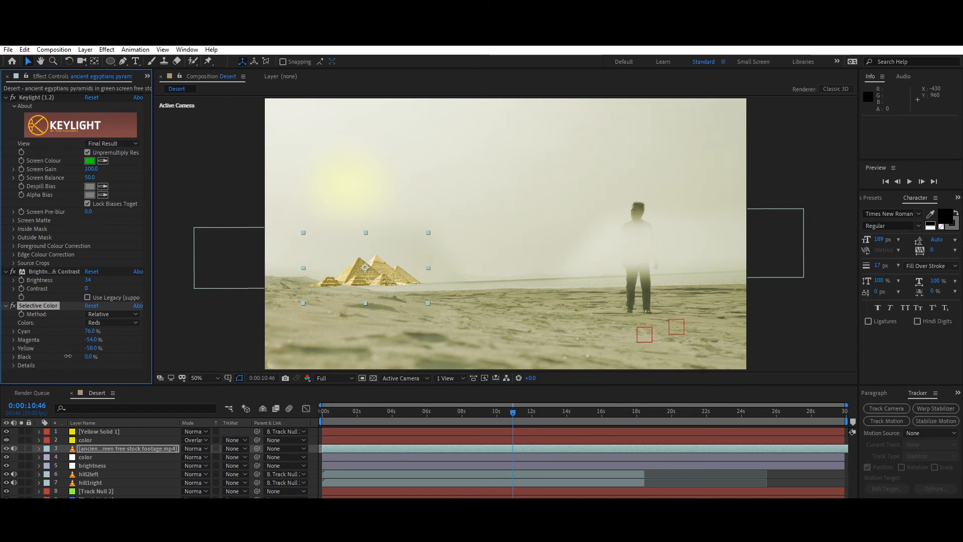
{"action": "left_click", "coordinate": [106, 50]}
{"action": "left_click", "coordinate": [415, 332]}
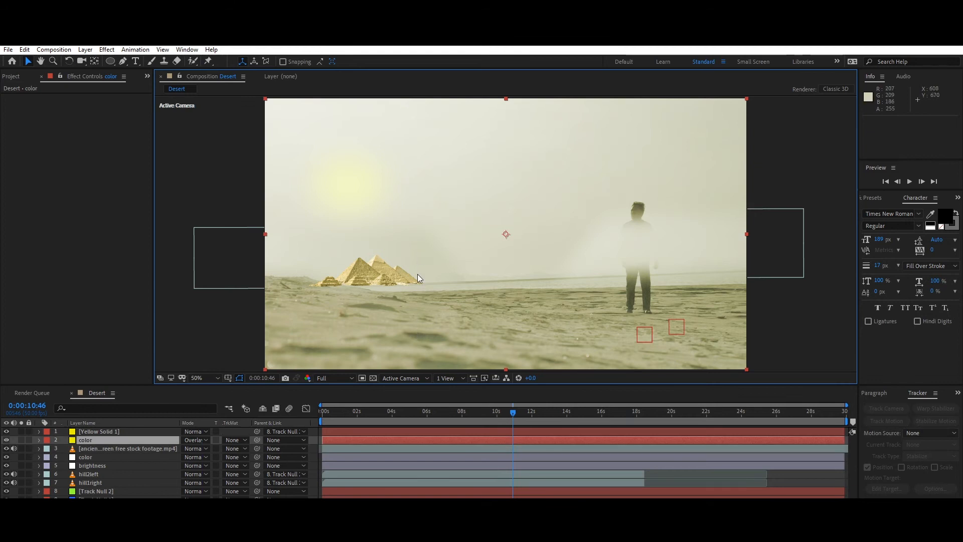
{"action": "left_click", "coordinate": [370, 456]}
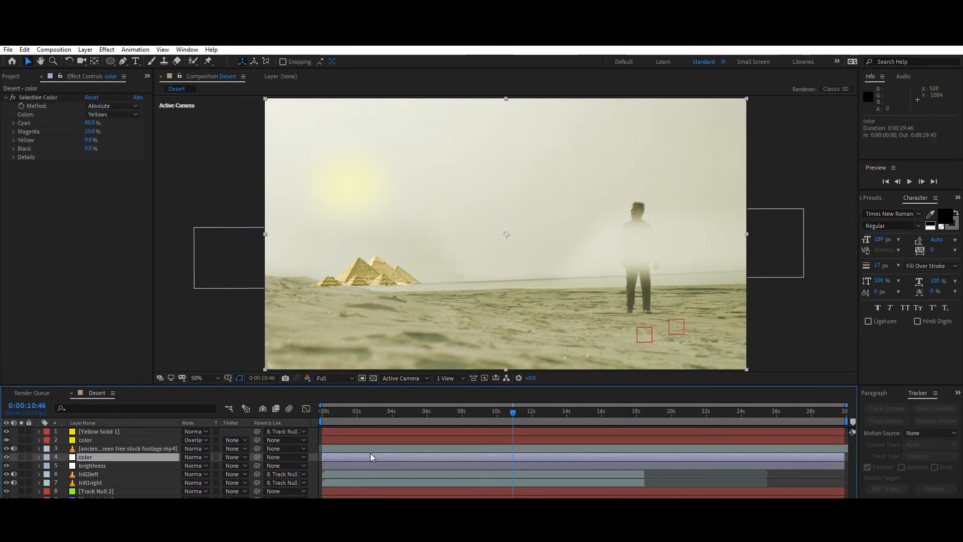
{"action": "left_click", "coordinate": [106, 49]}
{"action": "mouse_move", "coordinate": [159, 123]}
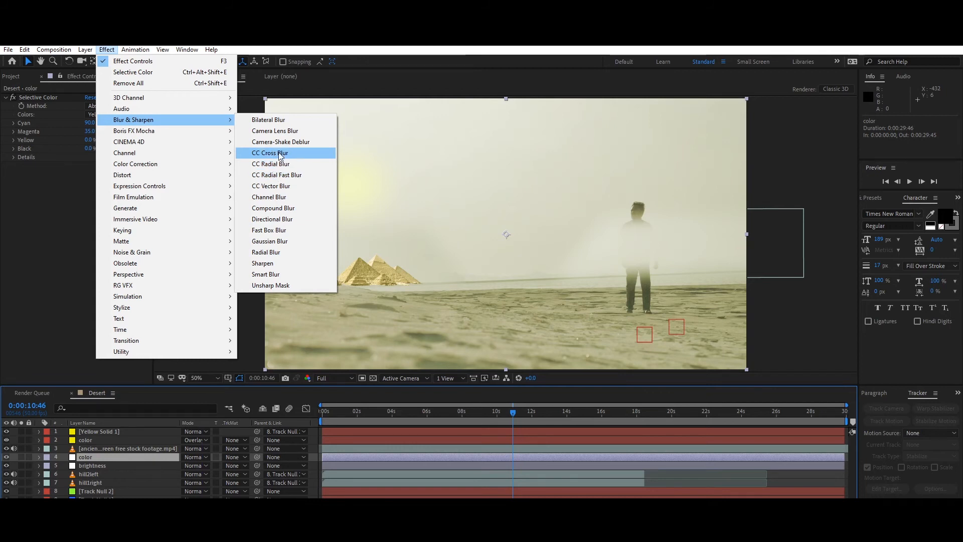
{"action": "left_click", "coordinate": [274, 131]}
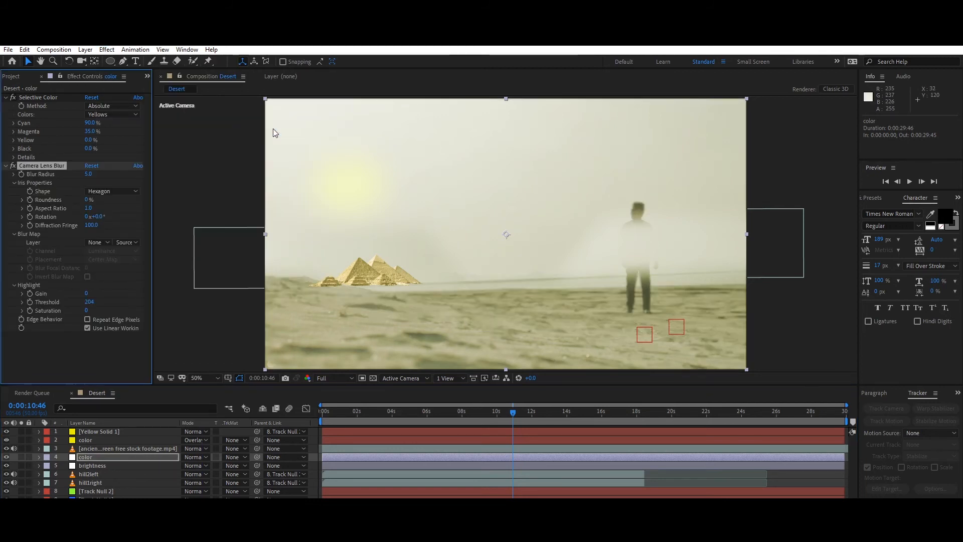
{"action": "left_click", "coordinate": [25, 49]}
{"action": "left_click", "coordinate": [42, 58]}
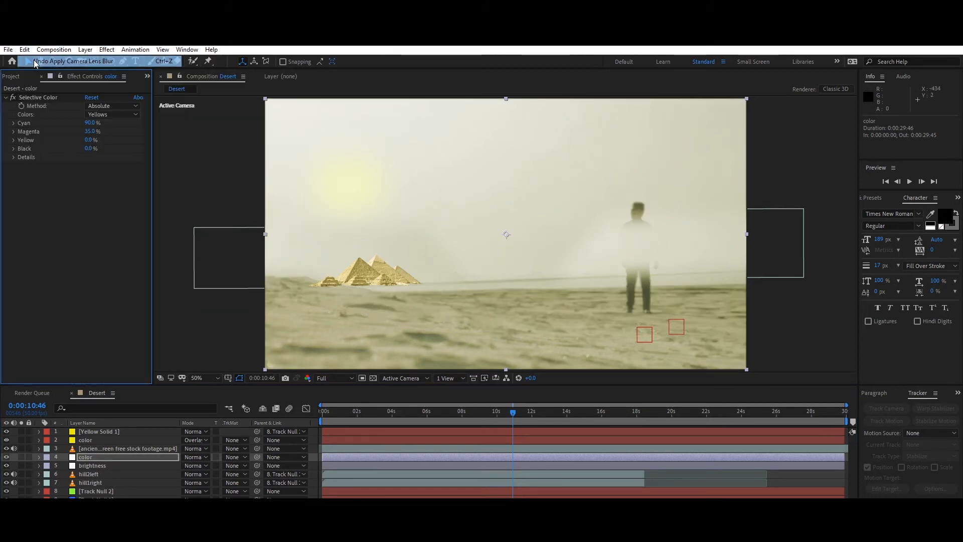
- Apply Camera Lens Blur to the pyramids layer and set its Blur Radius to 4
{"action": "left_click", "coordinate": [334, 453]}
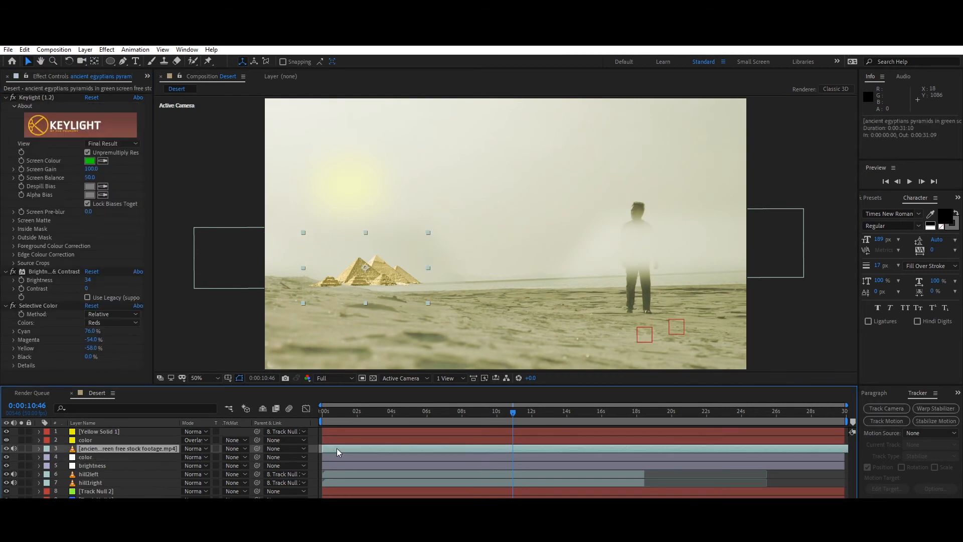
{"action": "left_click", "coordinate": [106, 50]}
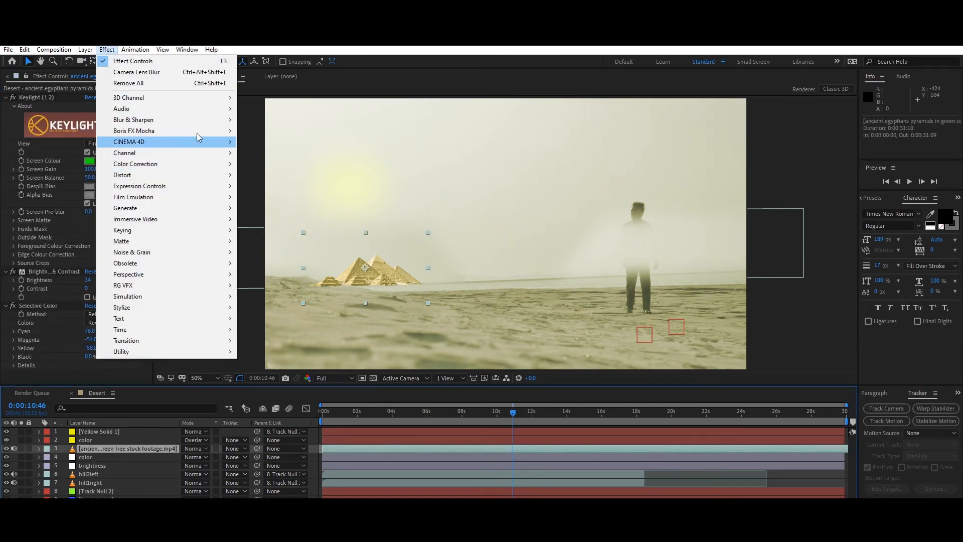
{"action": "mouse_move", "coordinate": [196, 120]}
{"action": "left_click", "coordinate": [258, 130]}
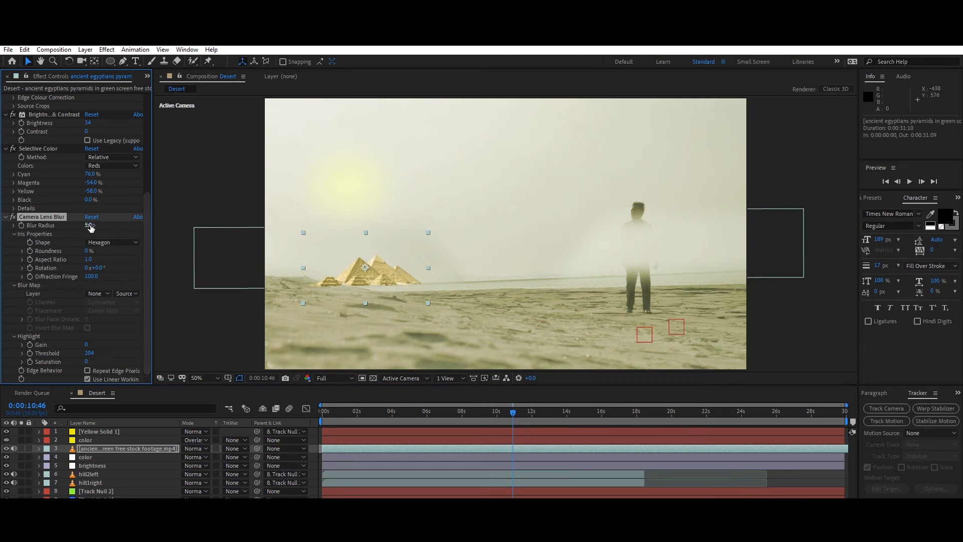
{"action": "left_click_drag", "start_coordinate": [90, 226], "coordinate": [89, 226]}
- Turn the pyramids layer into a 3D layer and parent it to Track Null 2
{"action": "left_click", "coordinate": [258, 446]}
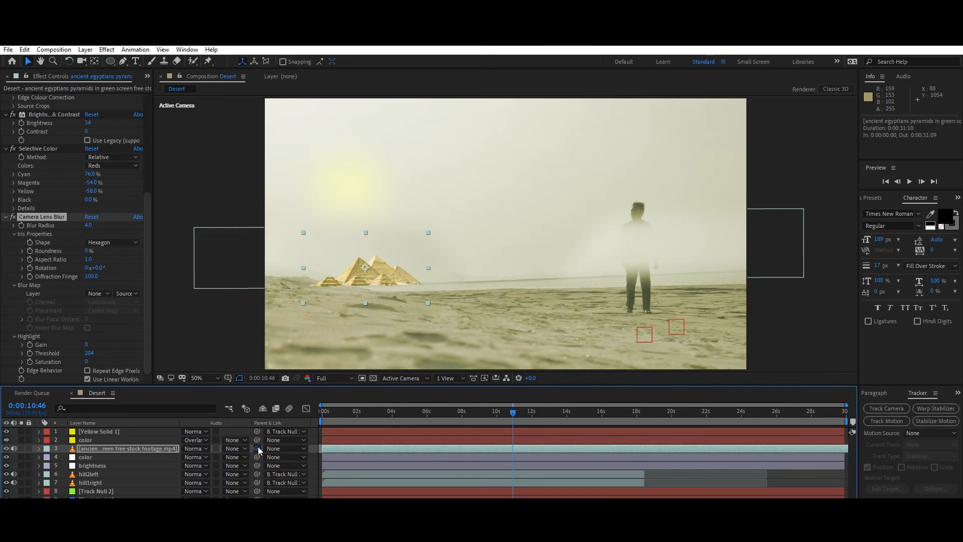
{"action": "key", "text": "F4"}
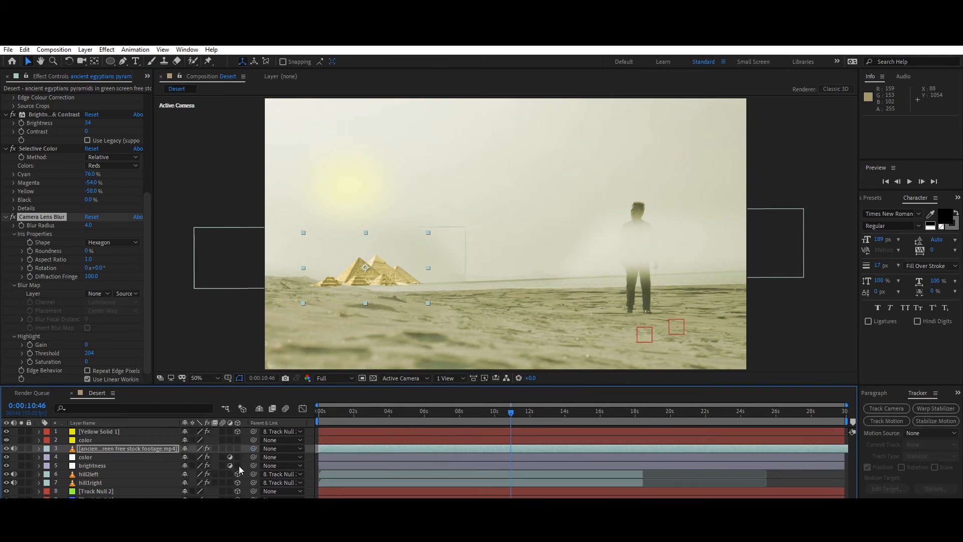
{"action": "left_click", "coordinate": [237, 448]}
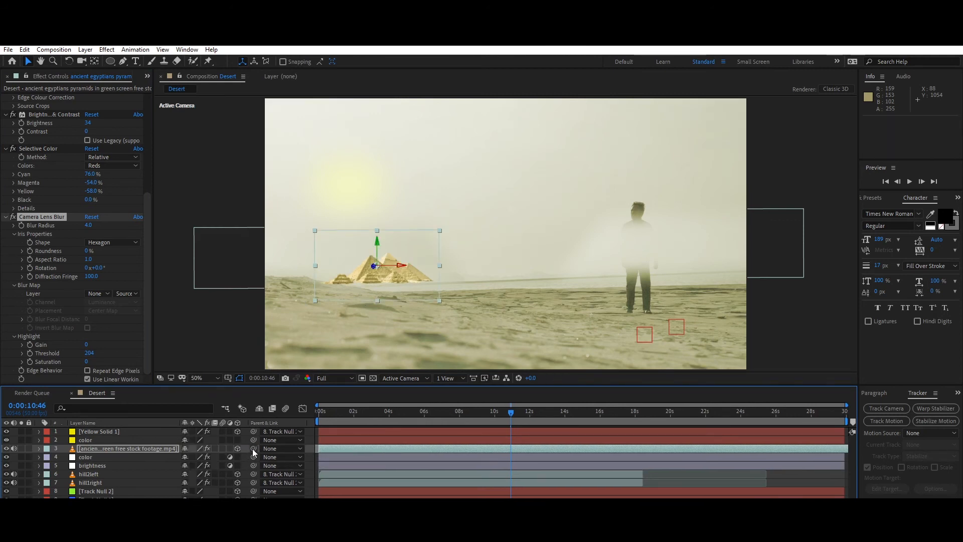
{"action": "left_click_drag", "start_coordinate": [253, 449], "coordinate": [119, 492]}
- At 0:00:04:44, shift the pyramids layer along its X axis to sit beneath the sun, and deselect it
{"action": "left_click_drag", "start_coordinate": [511, 416], "coordinate": [404, 414]}
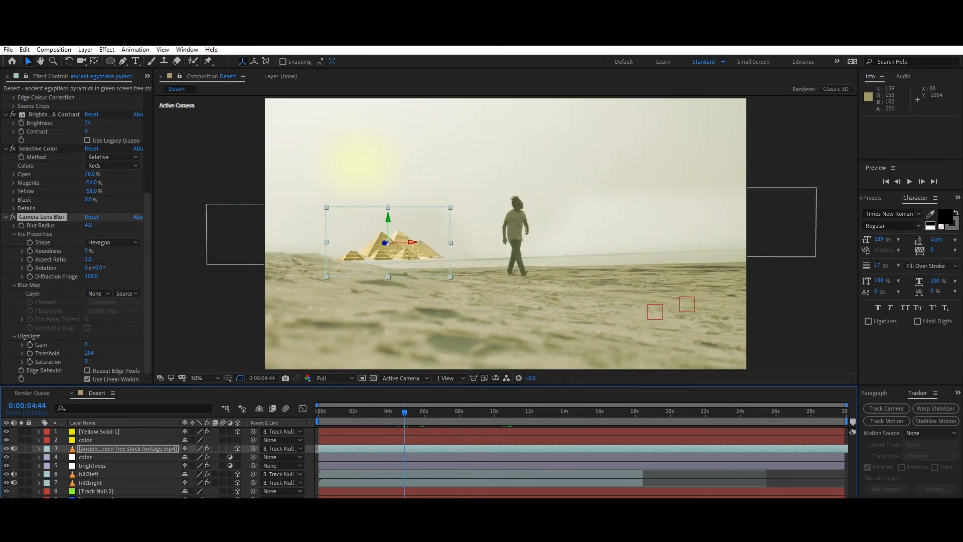
{"action": "left_click_drag", "start_coordinate": [412, 243], "coordinate": [389, 243]}
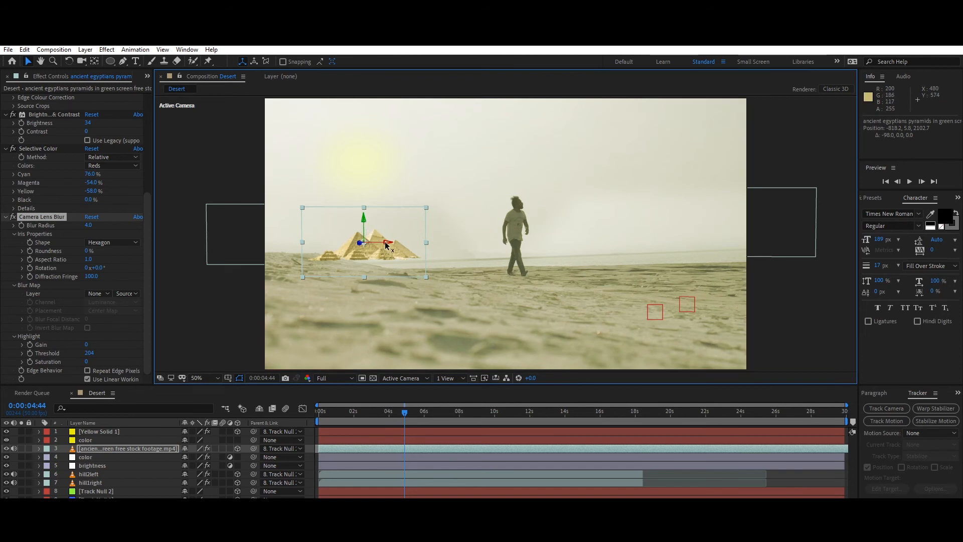
{"action": "left_click_drag", "start_coordinate": [386, 244], "coordinate": [396, 246]}
{"action": "left_click_drag", "start_coordinate": [404, 412], "coordinate": [402, 415]}
{"action": "key", "text": "F2"}
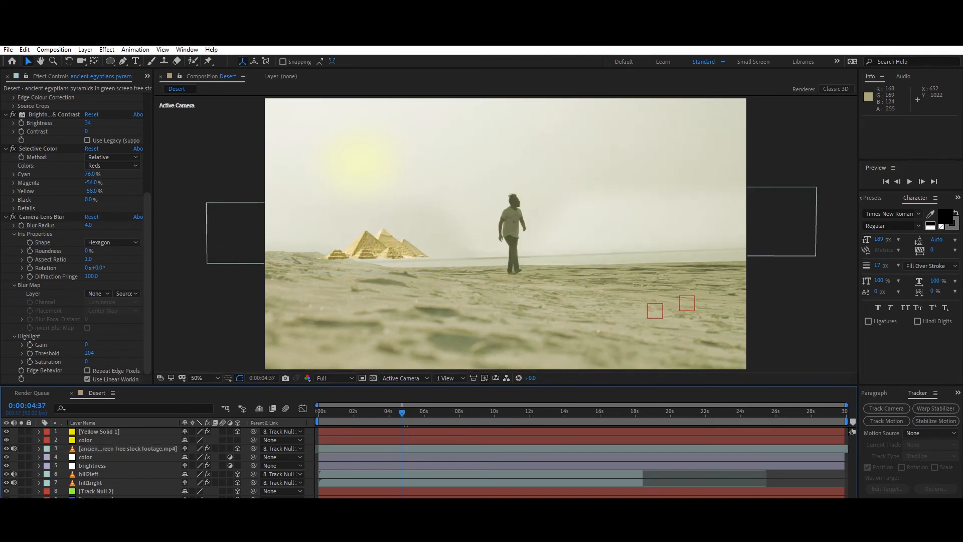
- Add a new adjustment layer and place it between the yellow color overlay and the pyramids layer
{"action": "left_click", "coordinate": [439, 291]}
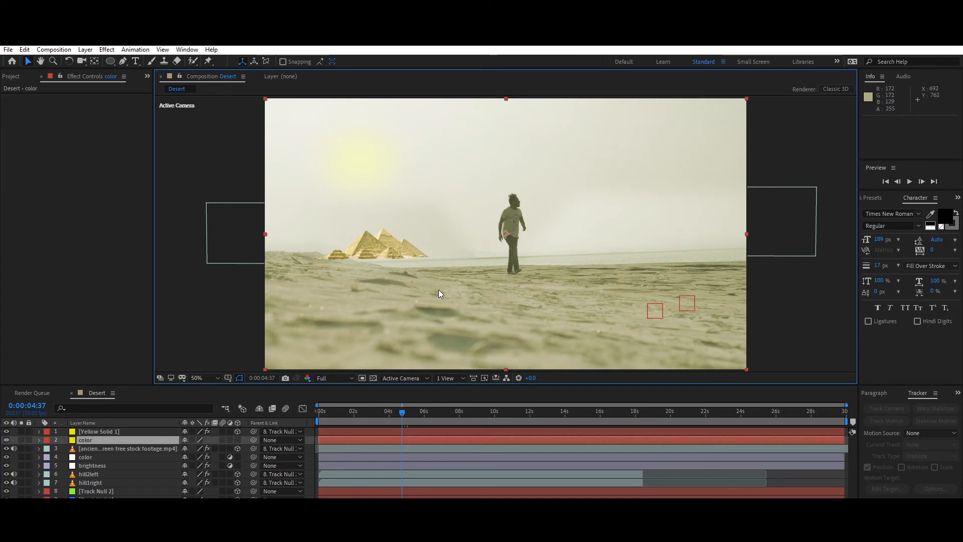
{"action": "left_click", "coordinate": [86, 50]}
{"action": "mouse_move", "coordinate": [120, 60]}
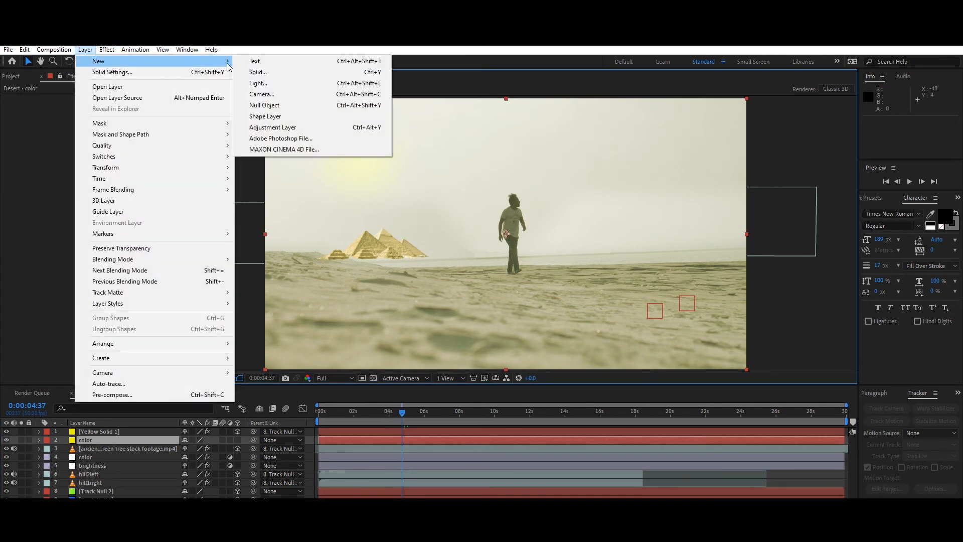
{"action": "left_click", "coordinate": [280, 128]}
{"action": "left_click", "coordinate": [118, 441]}
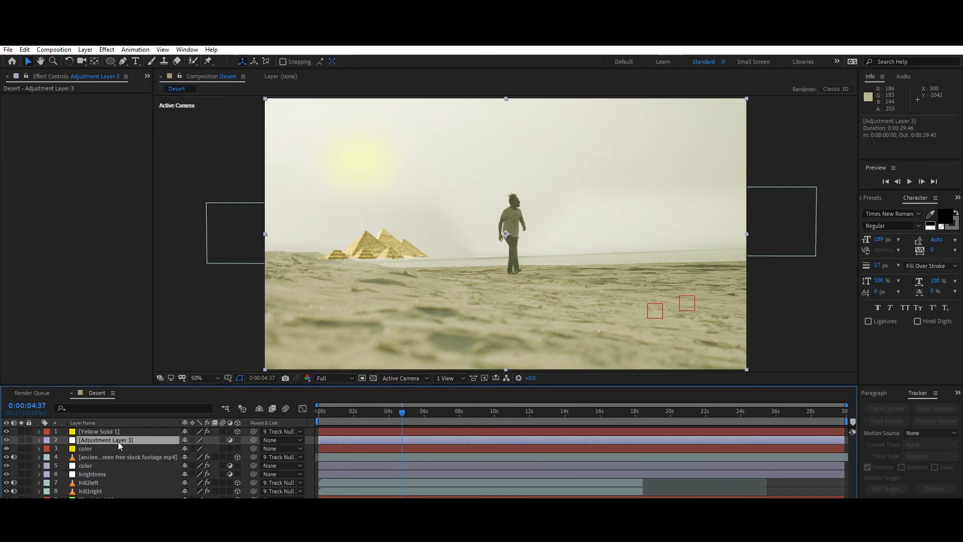
{"action": "left_click_drag", "start_coordinate": [115, 441], "coordinate": [116, 449]}
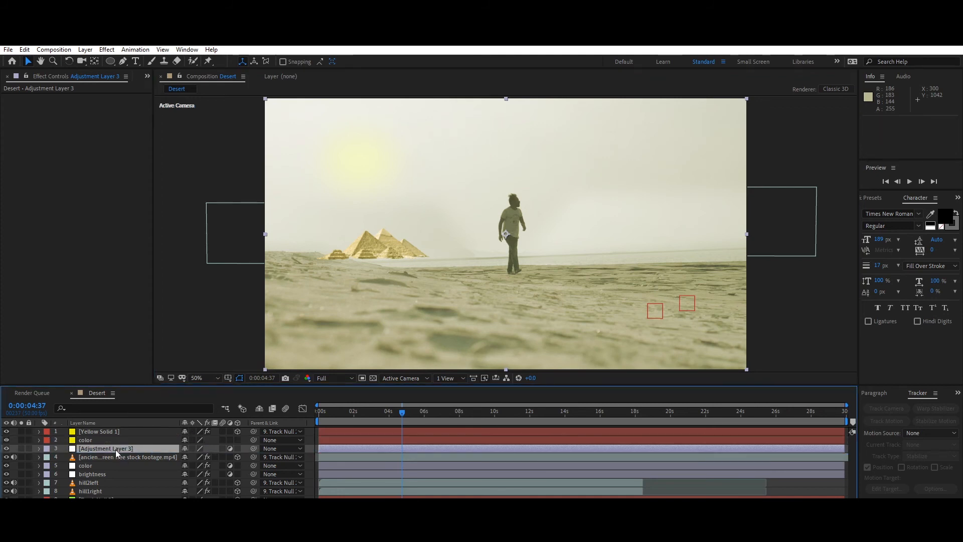
- Apply the Turbulent Displace effect to the new adjustment layer
{"action": "left_click", "coordinate": [122, 449]}
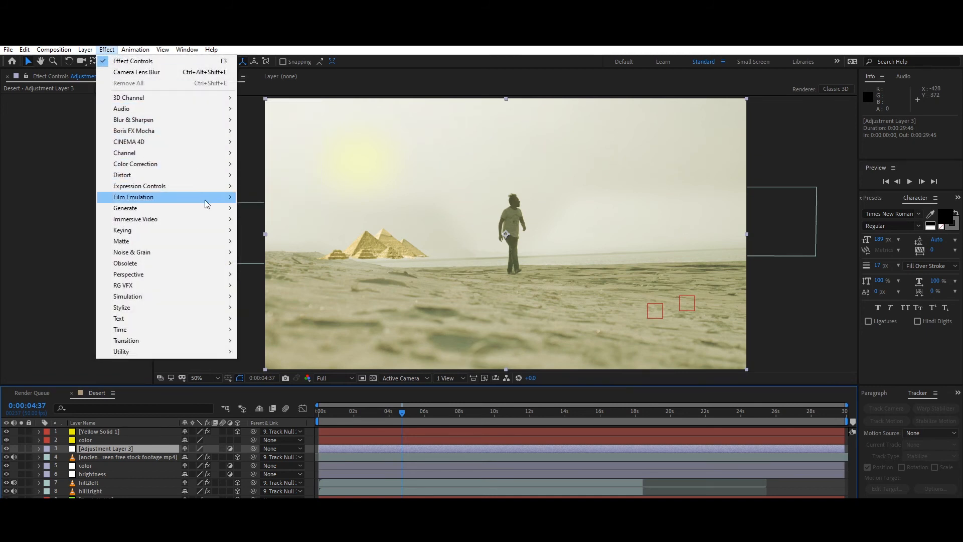
{"action": "mouse_move", "coordinate": [215, 220]}
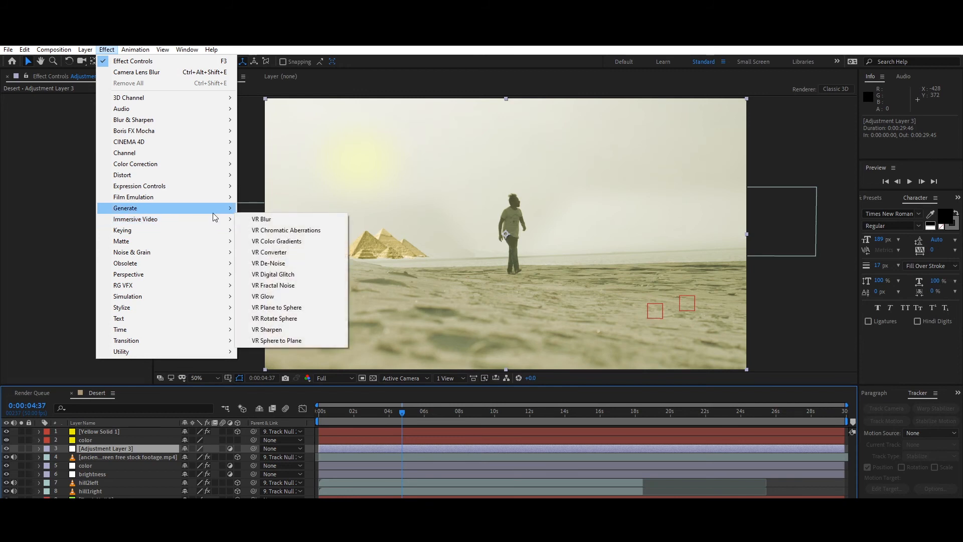
{"action": "mouse_move", "coordinate": [226, 178]}
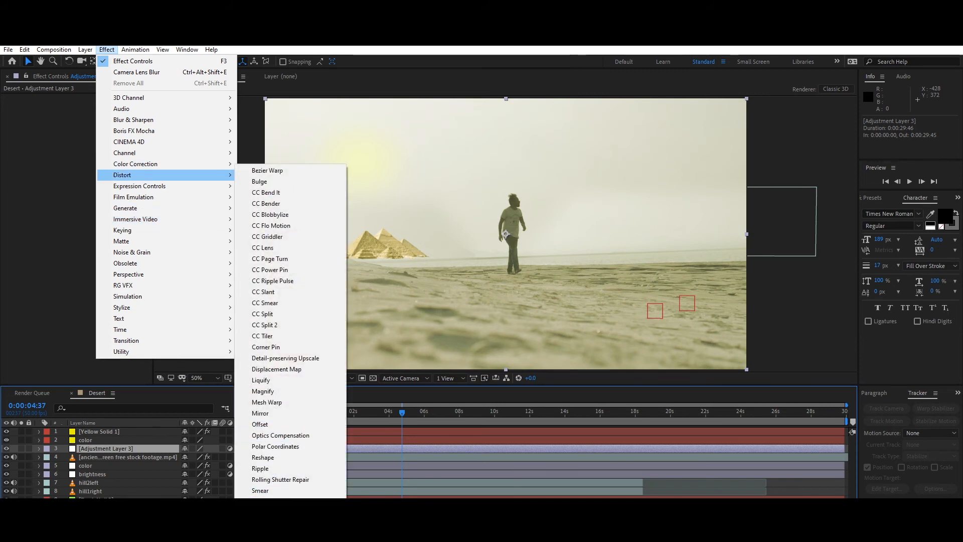
{"action": "left_click", "coordinate": [287, 523]}
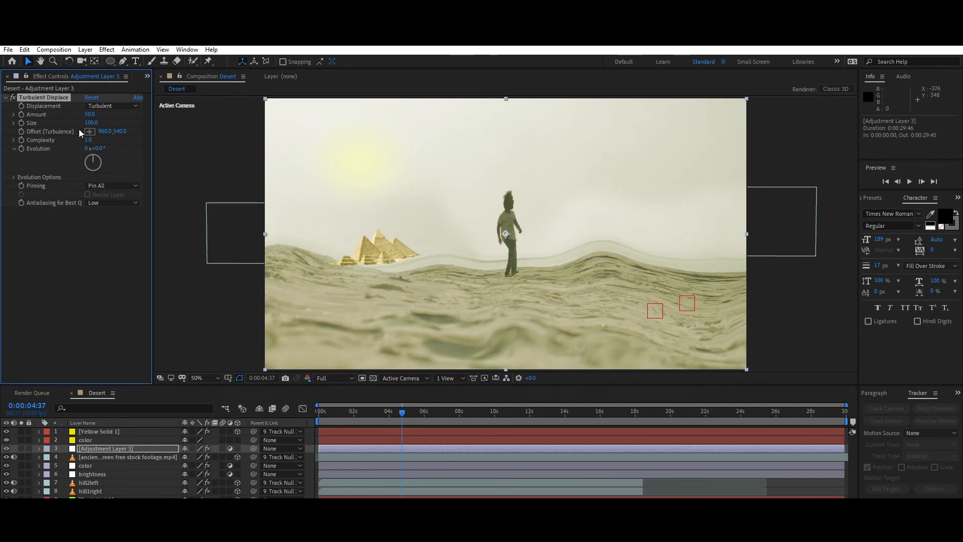
- Mask the adjustment layer to a four-point strip along the horizon, and set Turbulent Displace to Amount 12 and Size 79
{"action": "left_click", "coordinate": [125, 63]}
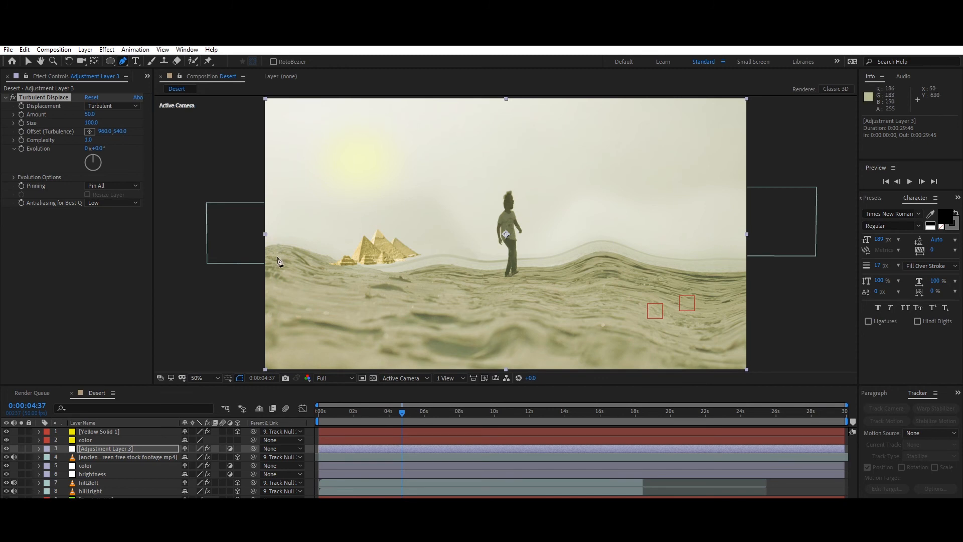
{"action": "left_click", "coordinate": [268, 238]}
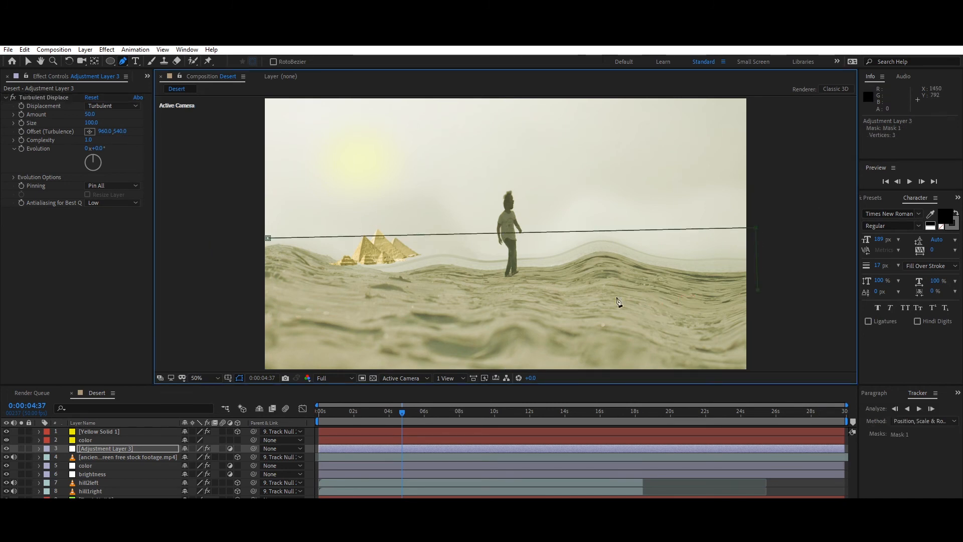
{"action": "left_click", "coordinate": [242, 301]}
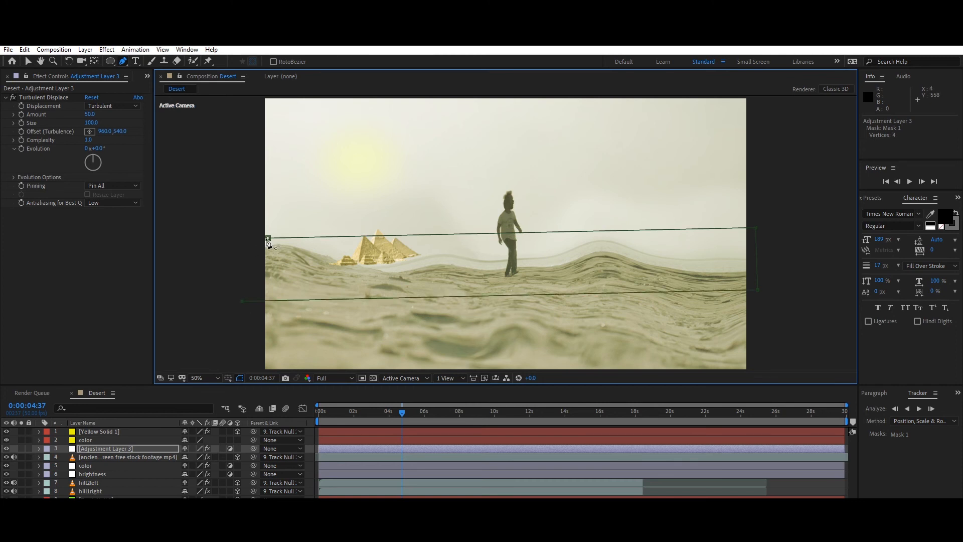
{"action": "left_click_drag", "start_coordinate": [268, 238], "coordinate": [252, 239]}
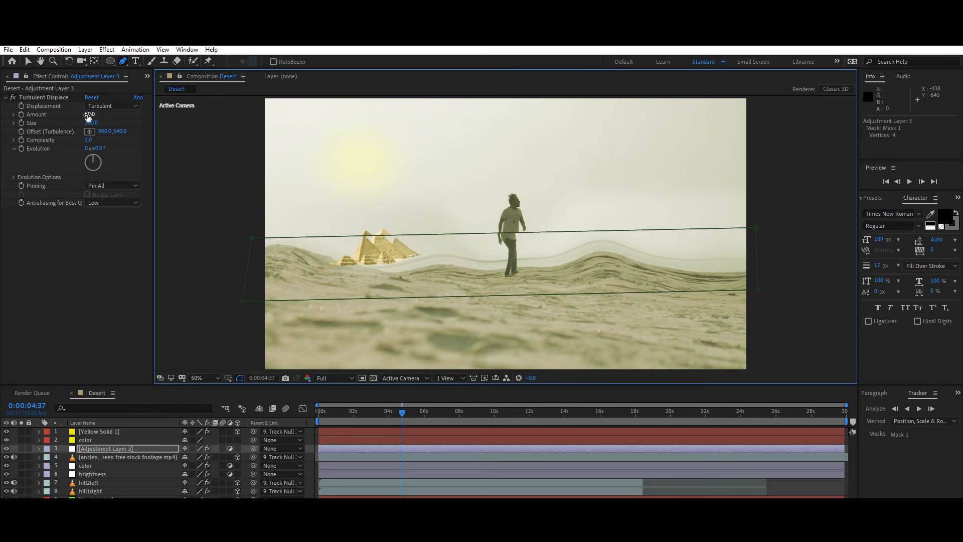
{"action": "mouse_move", "coordinate": [89, 113]}
{"action": "left_mouse_down"}
{"action": "mouse_move", "coordinate": [68, 116]}
{"action": "mouse_move", "coordinate": [75, 123]}
{"action": "left_mouse_up"}
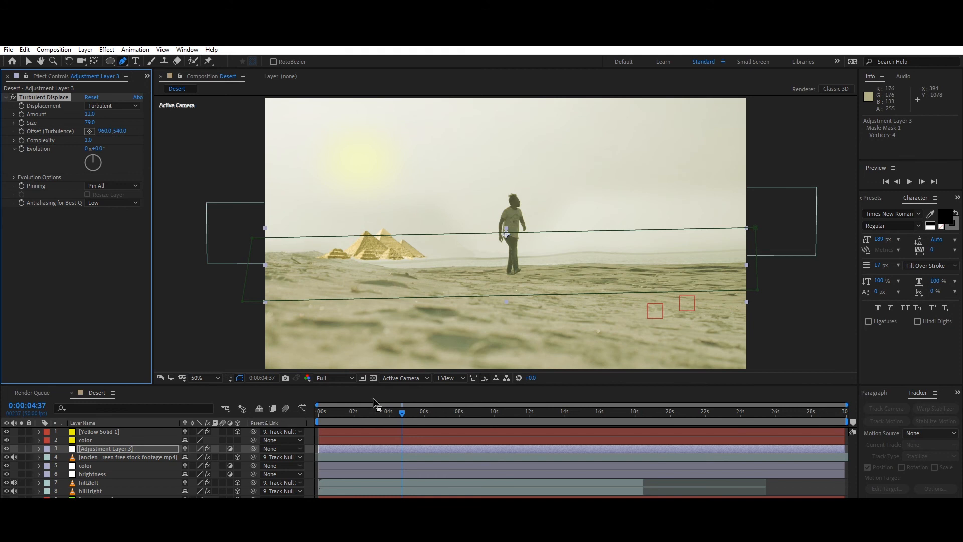
- Try to animate the Turbulent Displace Evolution from 0° at 0:00:00:00 to 3x+308° at 0:00:18:17, and check 0:00:04:35
{"action": "left_click_drag", "start_coordinate": [377, 412], "coordinate": [297, 415]}
{"action": "left_click", "coordinate": [24, 151]}
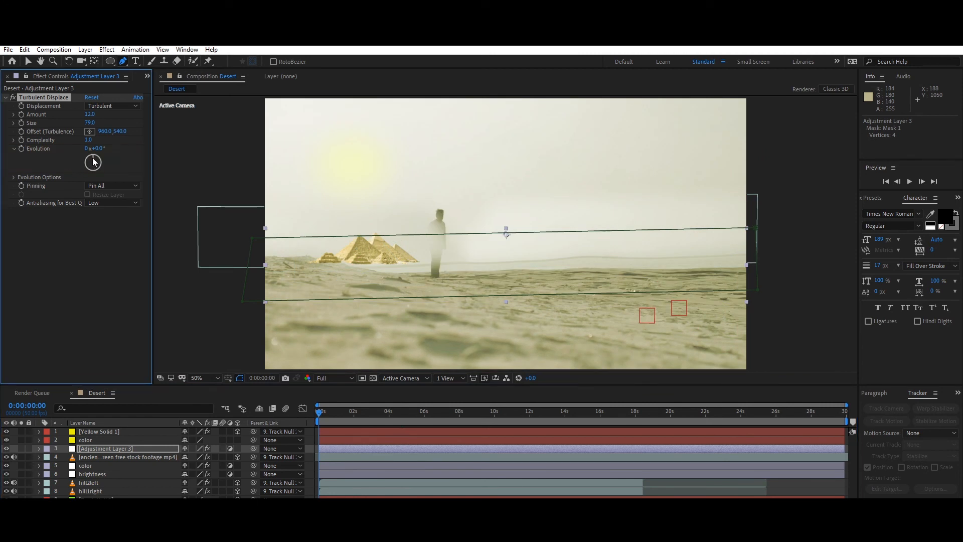
{"action": "left_click", "coordinate": [640, 412]}
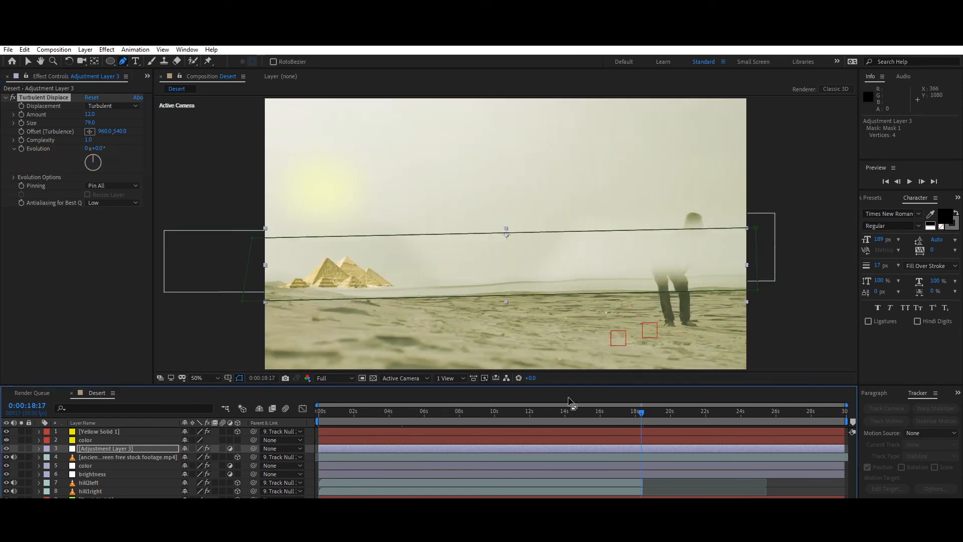
{"action": "left_click_drag", "start_coordinate": [93, 157], "coordinate": [142, 303]}
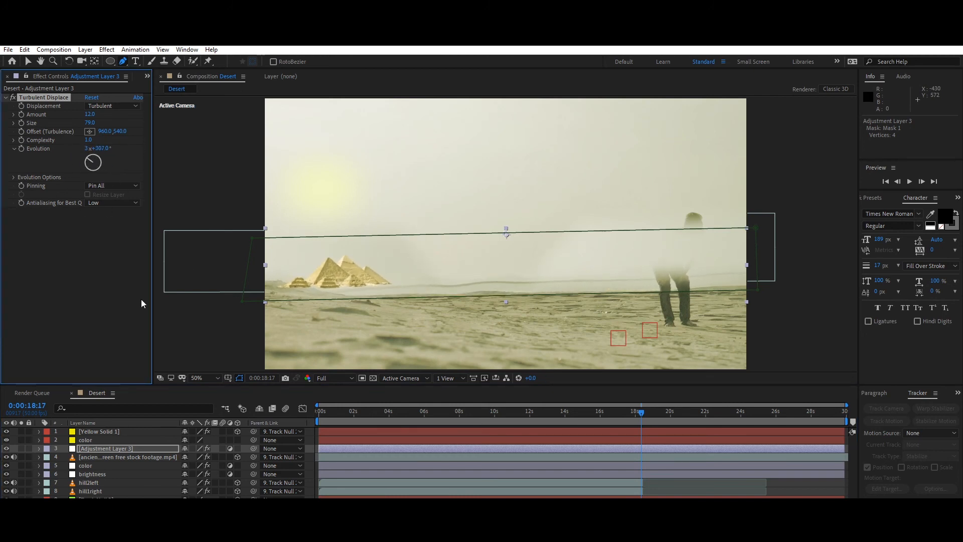
{"action": "left_click_drag", "start_coordinate": [360, 416], "coordinate": [401, 416]}
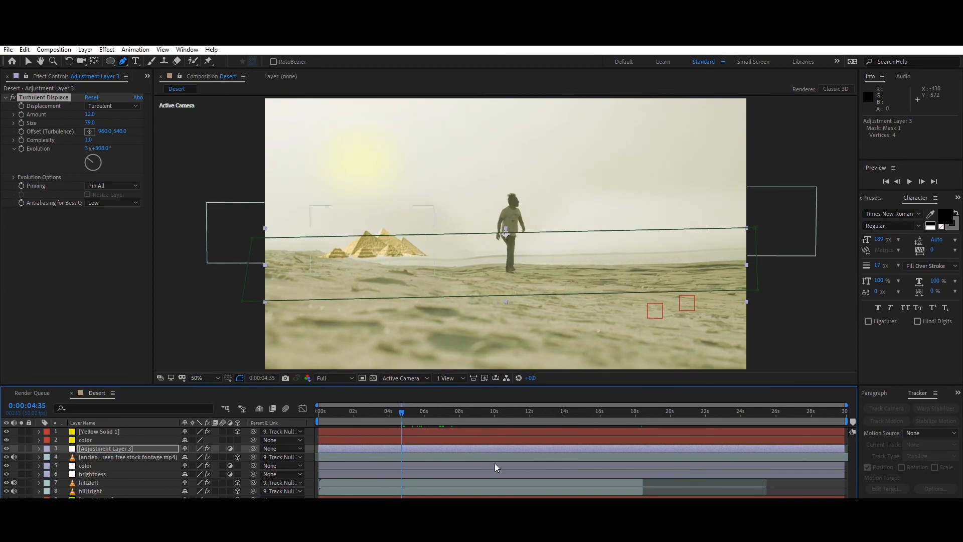
{"action": "left_click", "coordinate": [331, 164]}
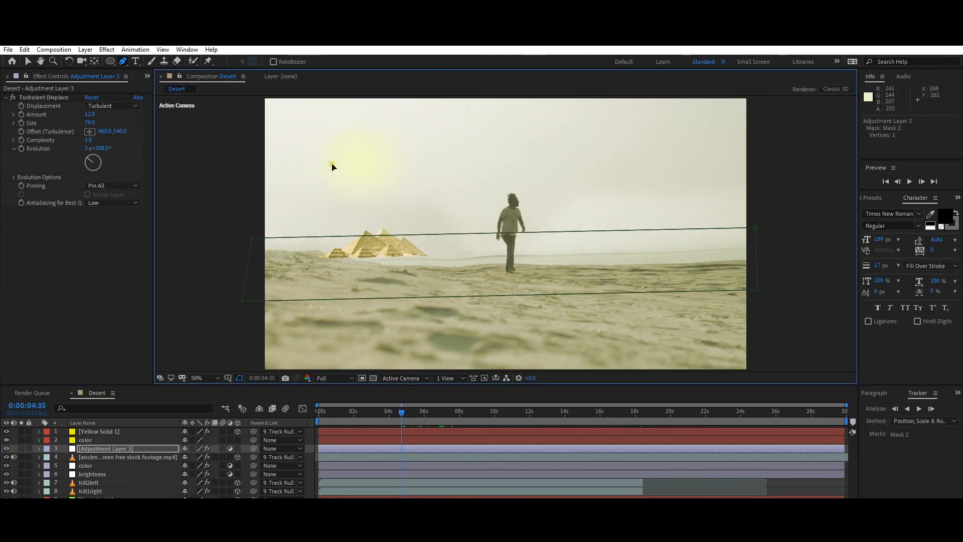
- Move the sun solid (Yellow Solid 1) slightly up and to the left in the sky above the pyramids
{"action": "left_click", "coordinate": [418, 440]}
{"action": "left_click", "coordinate": [418, 432]}
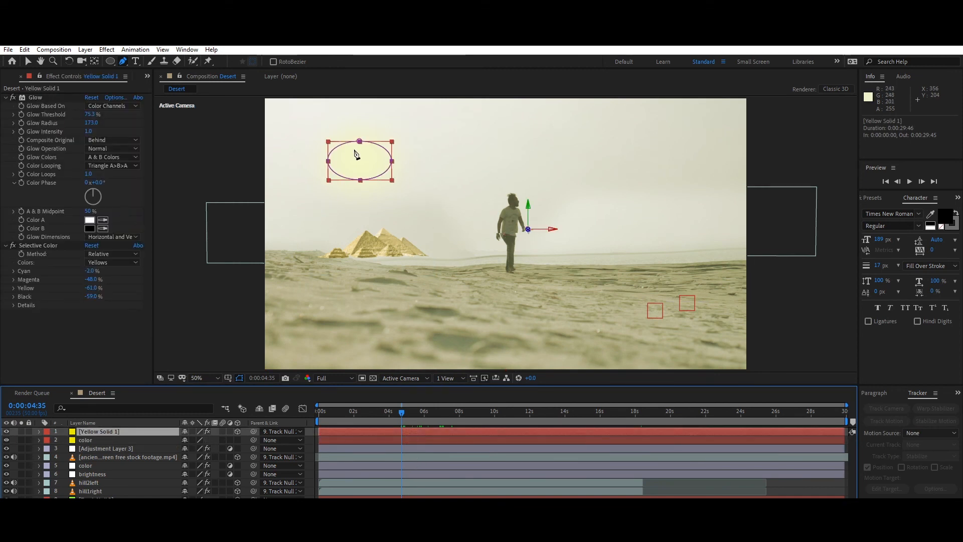
{"action": "left_click", "coordinate": [29, 61]}
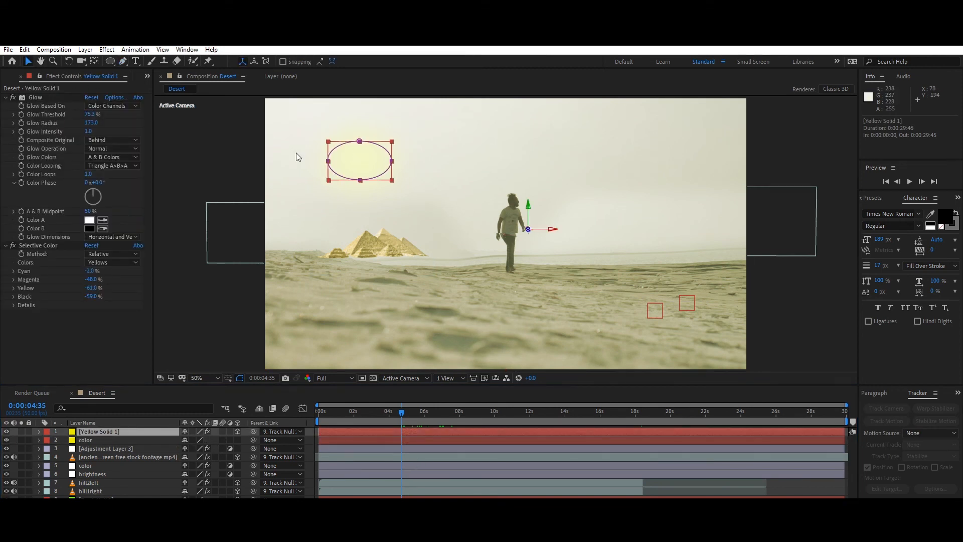
{"action": "left_click_drag", "start_coordinate": [357, 162], "coordinate": [344, 157]}
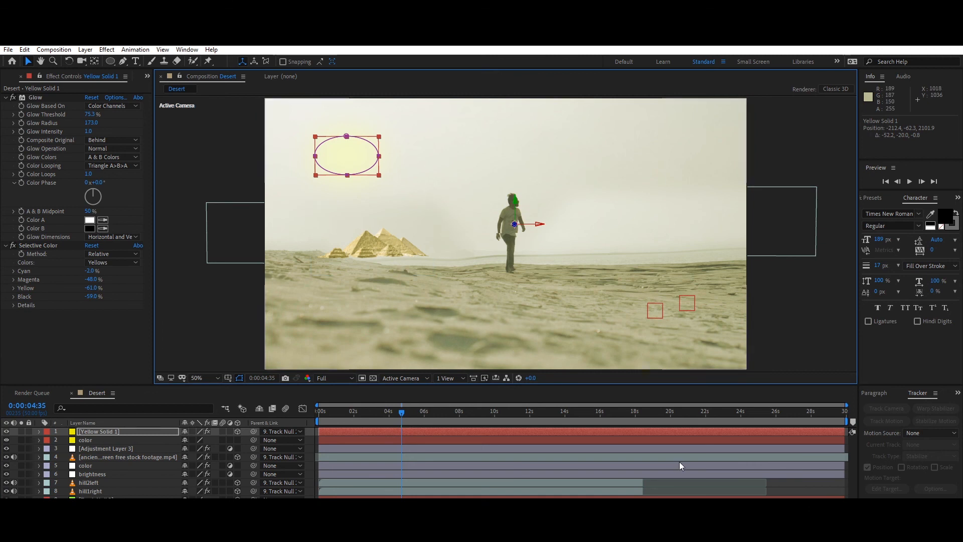
{"action": "left_click", "coordinate": [801, 495]}
- Import the Optical Lens Flare #9 - Light From Above green-screen clip and add it between the yellow color layer and Adjustment Layer 3
{"action": "left_click", "coordinate": [7, 50]}
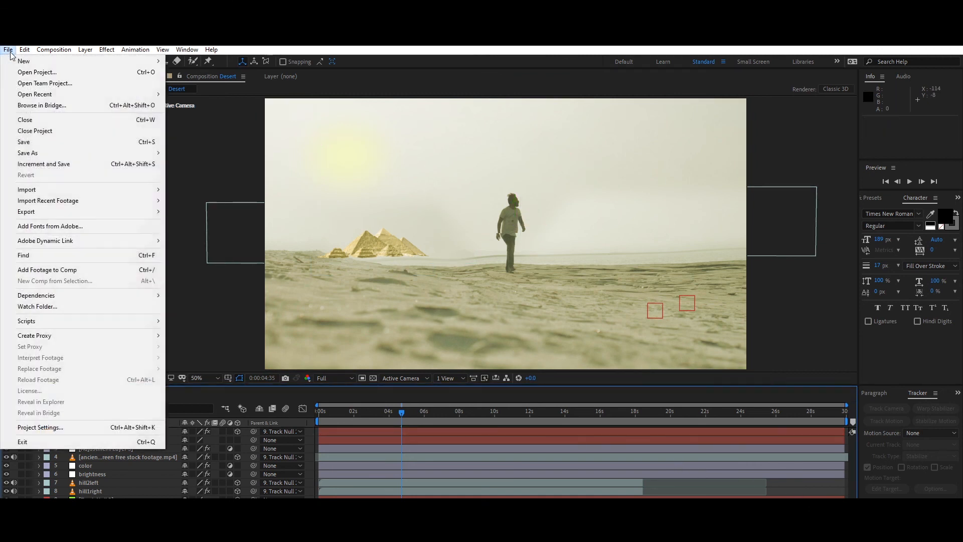
{"action": "mouse_move", "coordinate": [149, 193]}
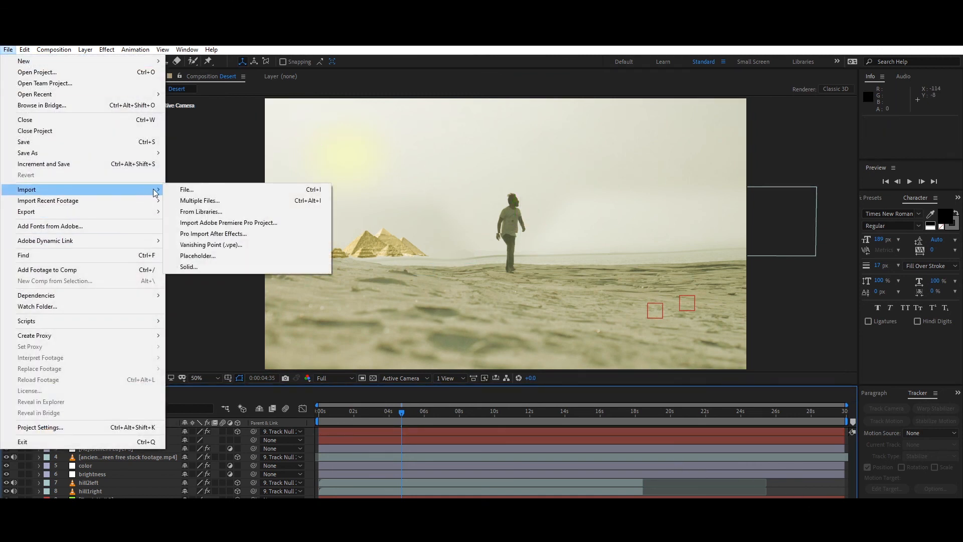
{"action": "left_click", "coordinate": [198, 190]}
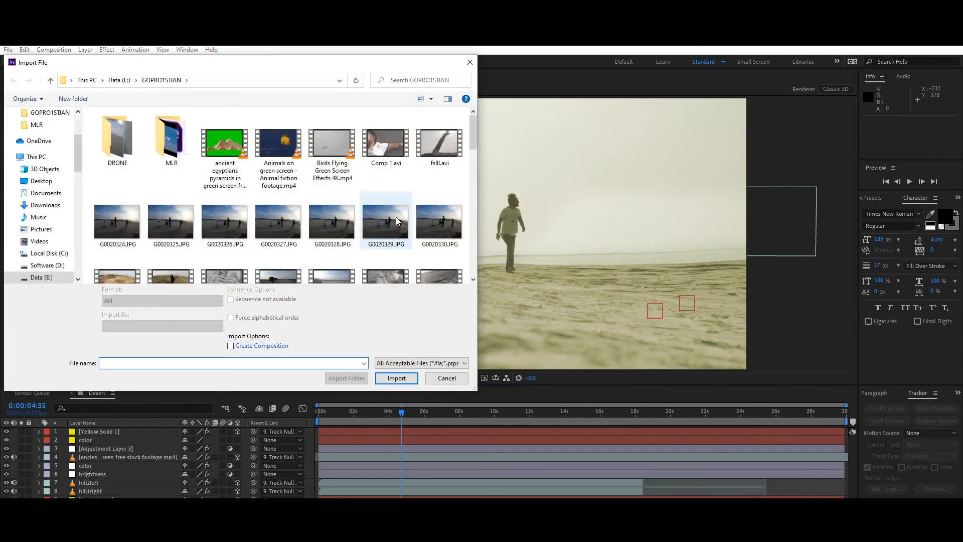
{"action": "left_click", "coordinate": [396, 221]}
{"action": "scroll", "coordinate": [396, 221], "scroll_direction": "down", "scroll_amount": 10}
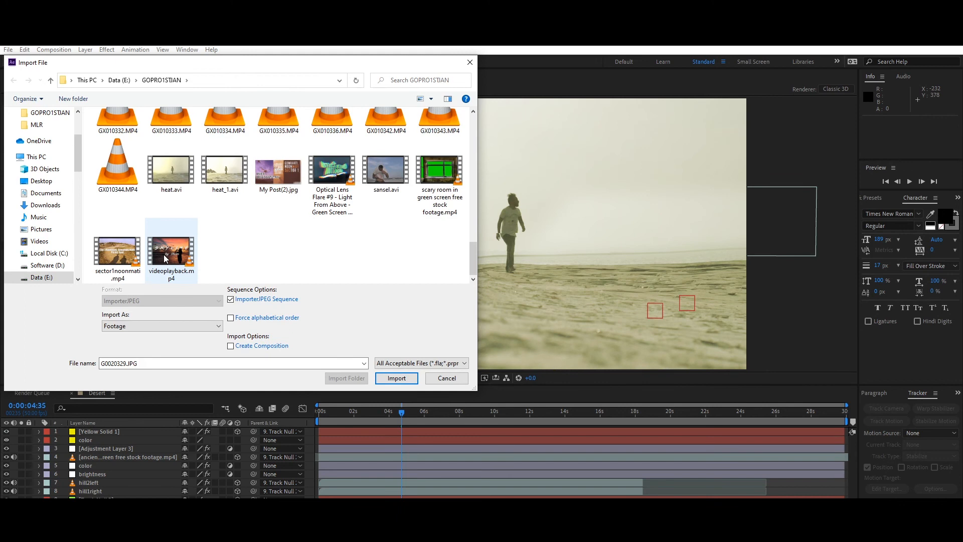
{"action": "left_click", "coordinate": [333, 180]}
{"action": "left_click", "coordinate": [397, 378]}
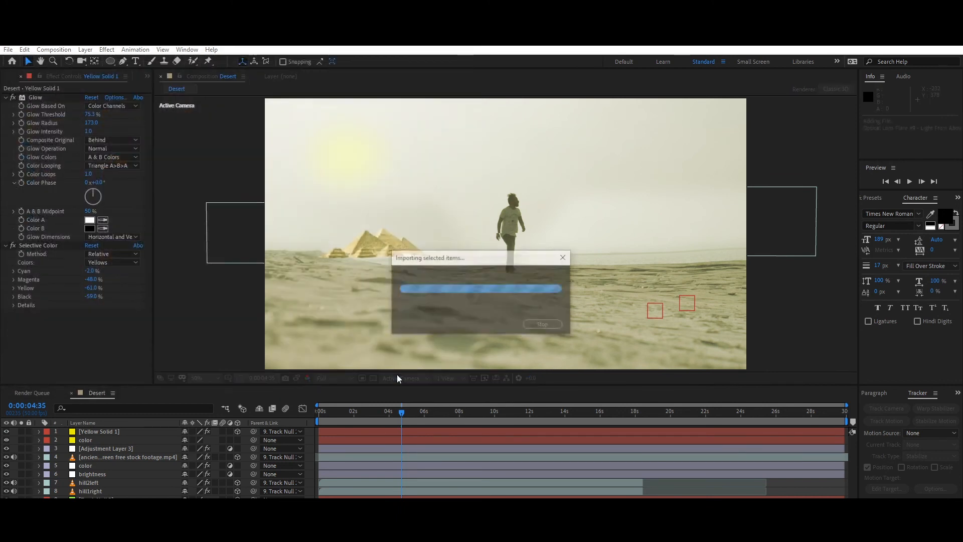
{"action": "left_click_drag", "start_coordinate": [38, 189], "coordinate": [87, 444]}
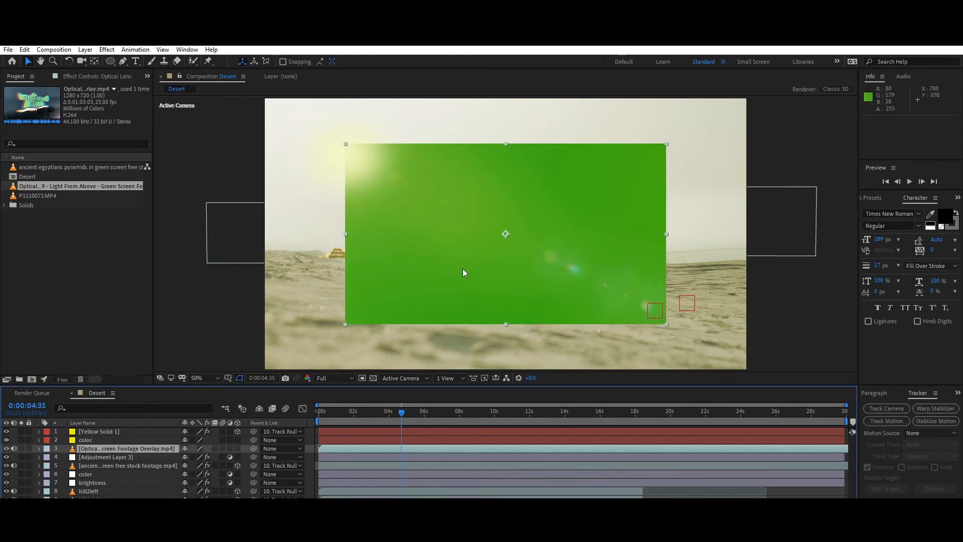
- Move the lens flare clip to position 838, 488 over the sun and key out its green background with Keylight (1.2)
{"action": "left_click_drag", "start_coordinate": [459, 241], "coordinate": [441, 227]}
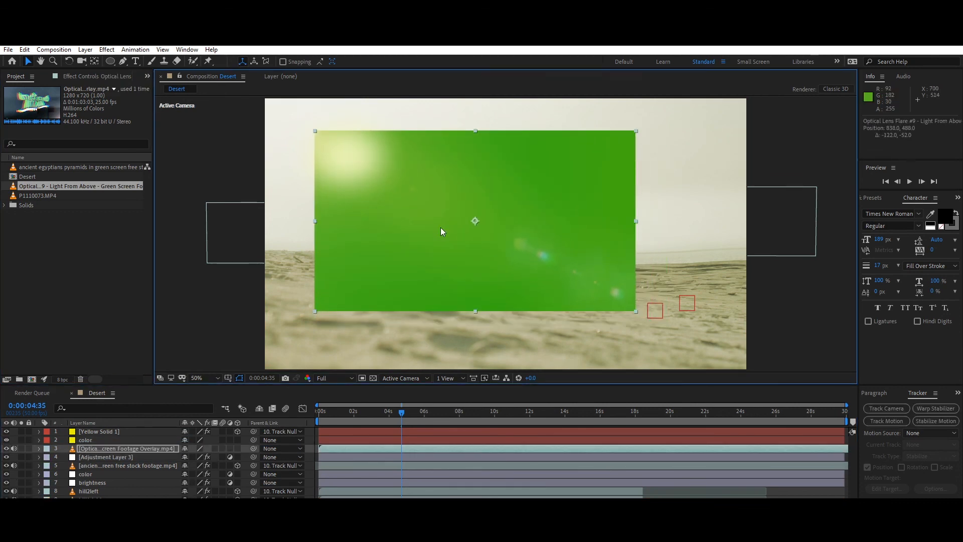
{"action": "left_click", "coordinate": [106, 49]}
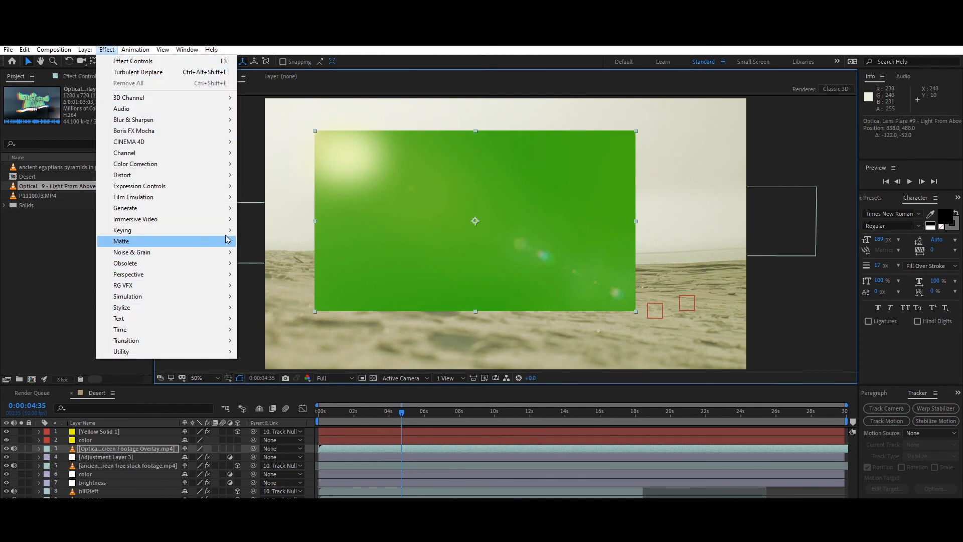
{"action": "mouse_move", "coordinate": [226, 231]}
{"action": "left_click", "coordinate": [273, 318]}
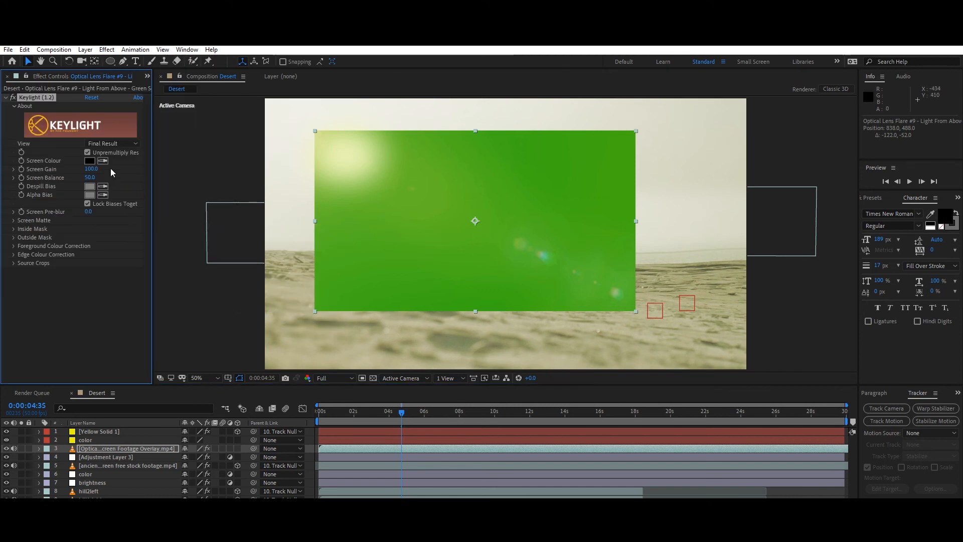
{"action": "left_click", "coordinate": [608, 158]}
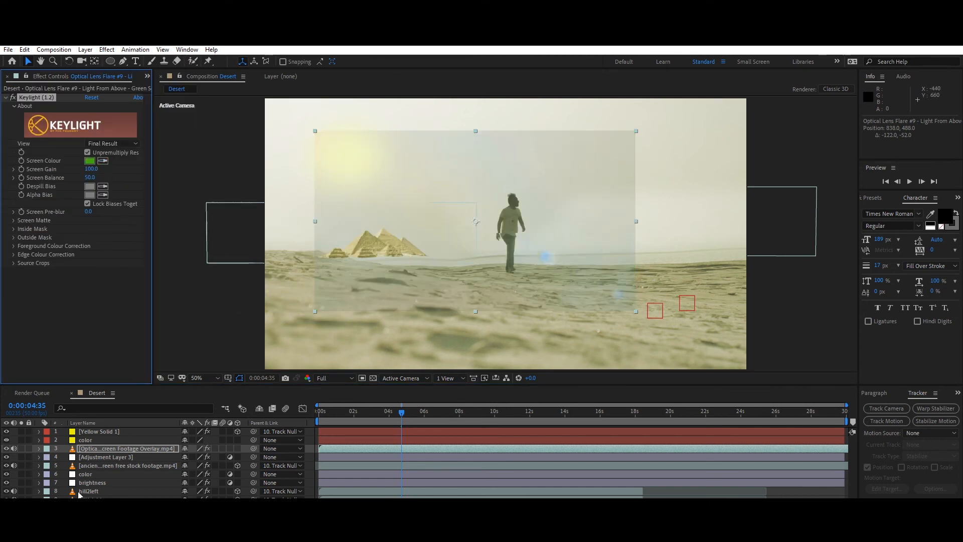
- Scale the lens flare clip to 152% and move it to position 976, 536 to cover the frame
{"action": "left_click", "coordinate": [39, 448]}
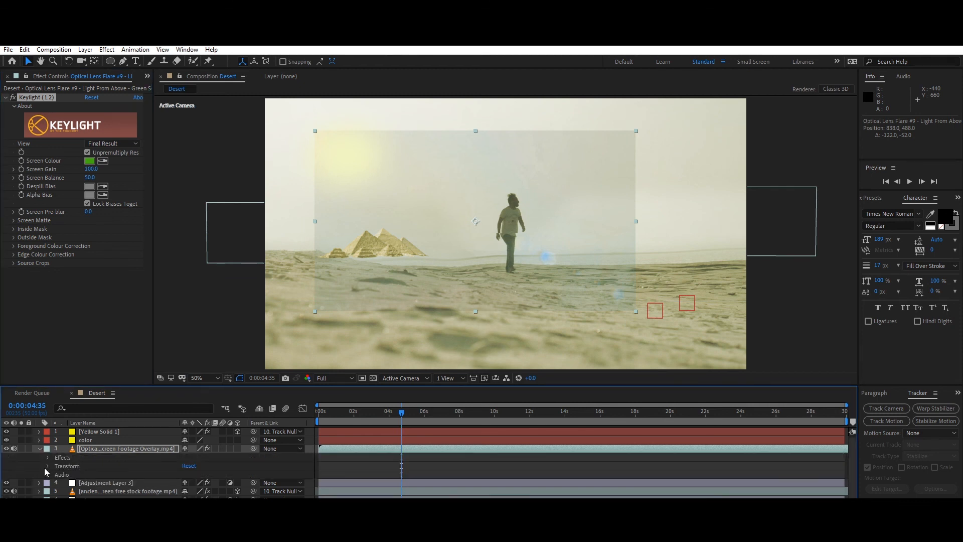
{"action": "left_click", "coordinate": [48, 466]}
{"action": "left_click_drag", "start_coordinate": [211, 493], "coordinate": [229, 491]}
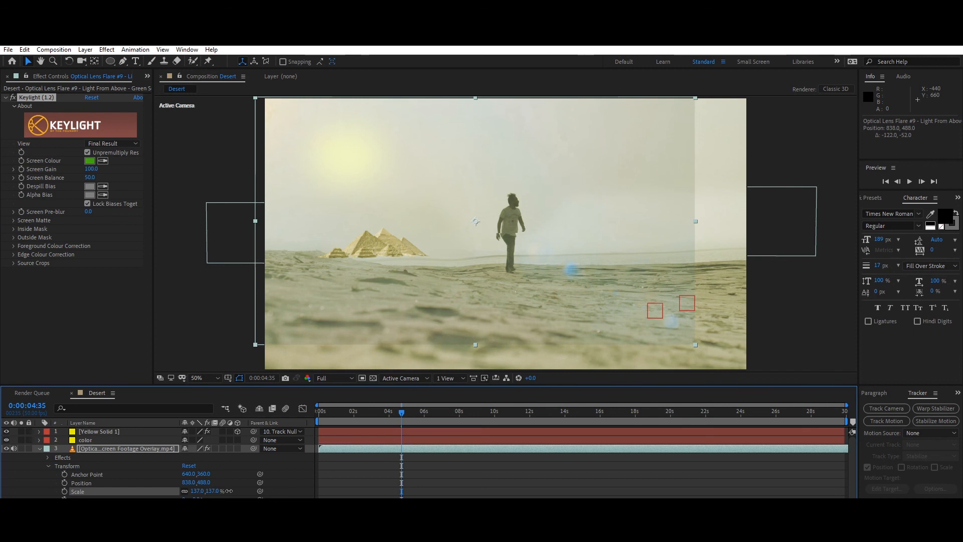
{"action": "left_click_drag", "start_coordinate": [333, 218], "coordinate": [386, 235]}
{"action": "left_click_drag", "start_coordinate": [213, 494], "coordinate": [221, 496]}
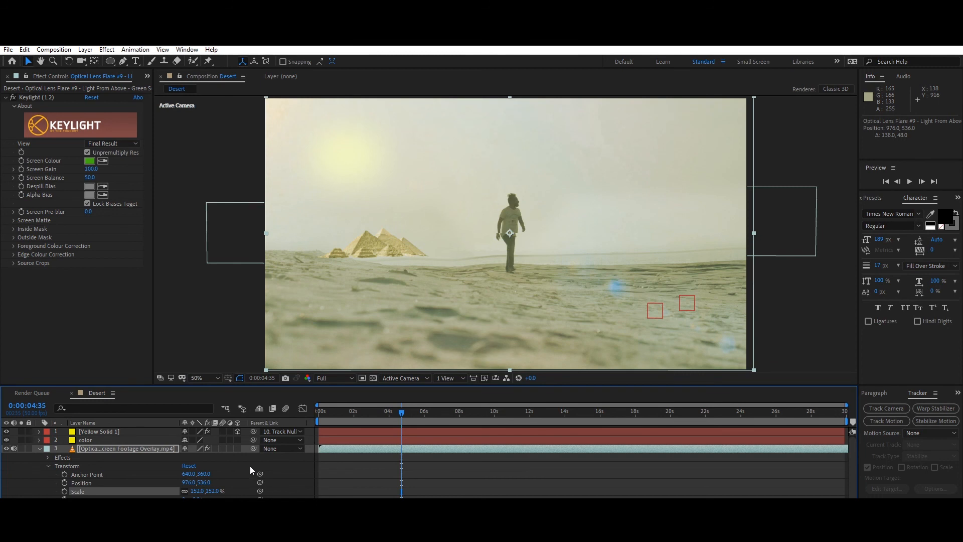
{"action": "left_click", "coordinate": [38, 448]}
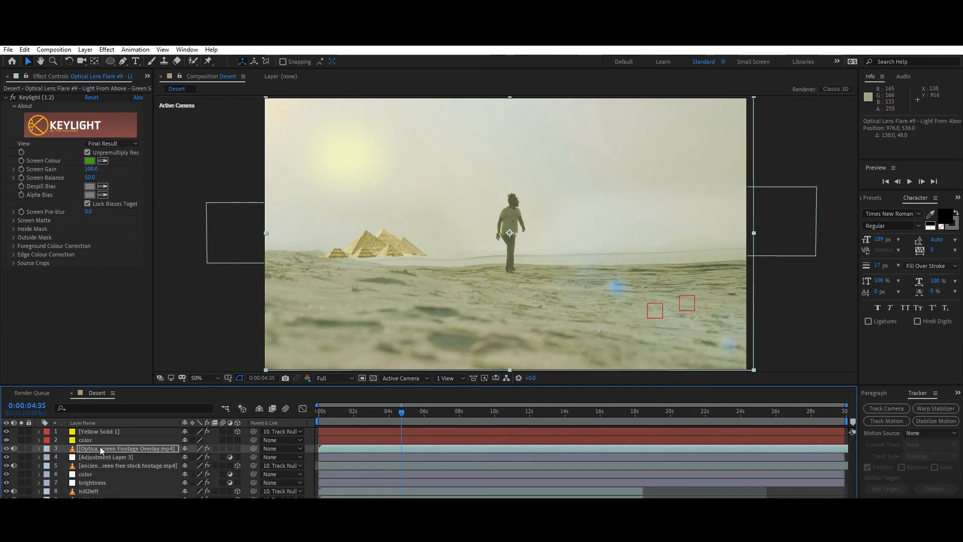
- Make the lens flare layer 3D, parent it to the Track Null, and reposition it to -244.1, -46.3, 2097.0
{"action": "left_click", "coordinate": [237, 448]}
{"action": "left_click_drag", "start_coordinate": [254, 448], "coordinate": [96, 508]}
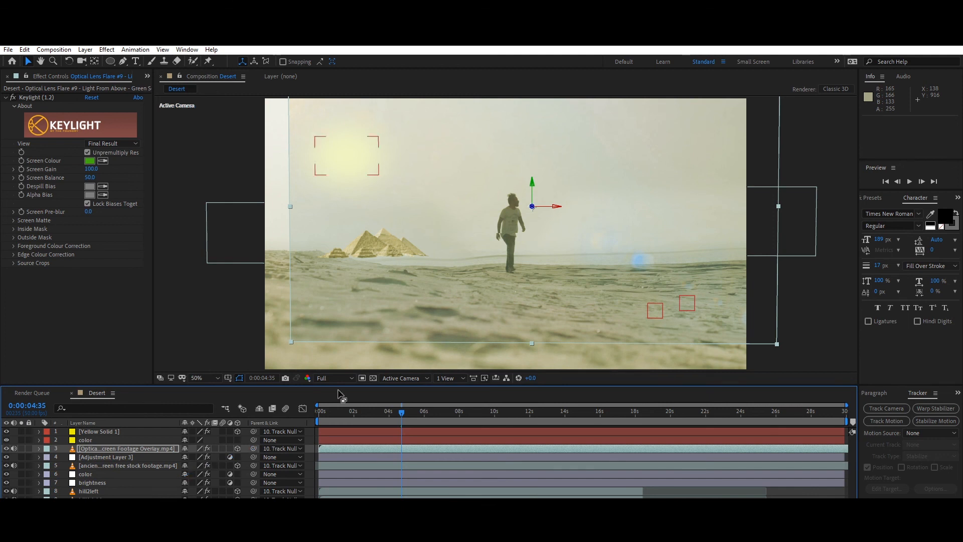
{"action": "left_click_drag", "start_coordinate": [533, 190], "coordinate": [522, 263]}
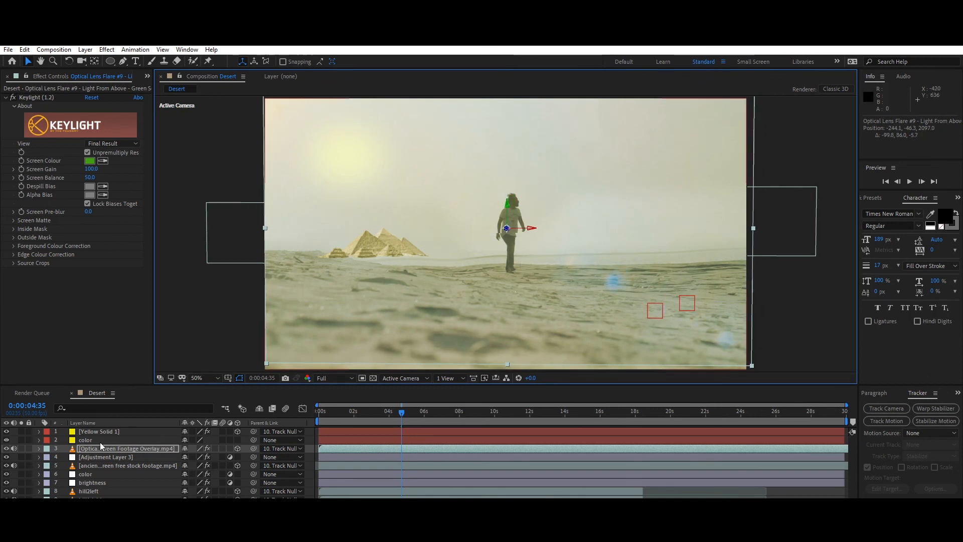
- Set the 3D lens flare layer's Scale to 173% so it extends beyond the frame edges
{"action": "left_click", "coordinate": [39, 451]}
{"action": "left_click", "coordinate": [39, 450]}
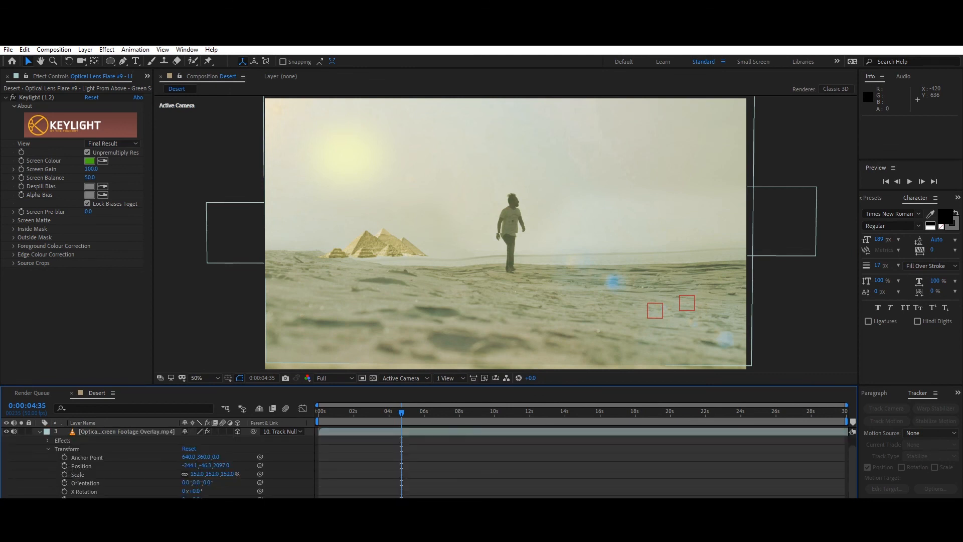
{"action": "left_click_drag", "start_coordinate": [228, 474], "coordinate": [238, 473]}
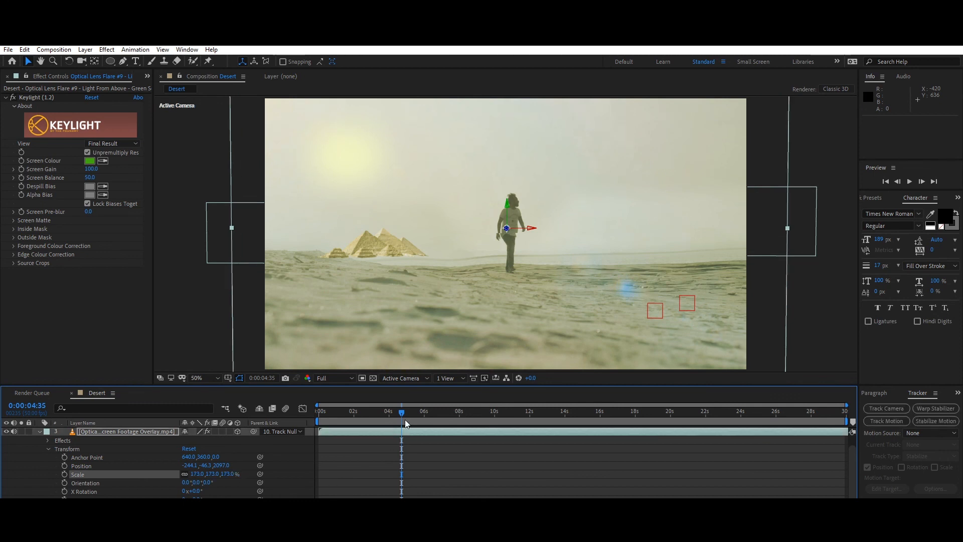
{"action": "left_click", "coordinate": [39, 432]}
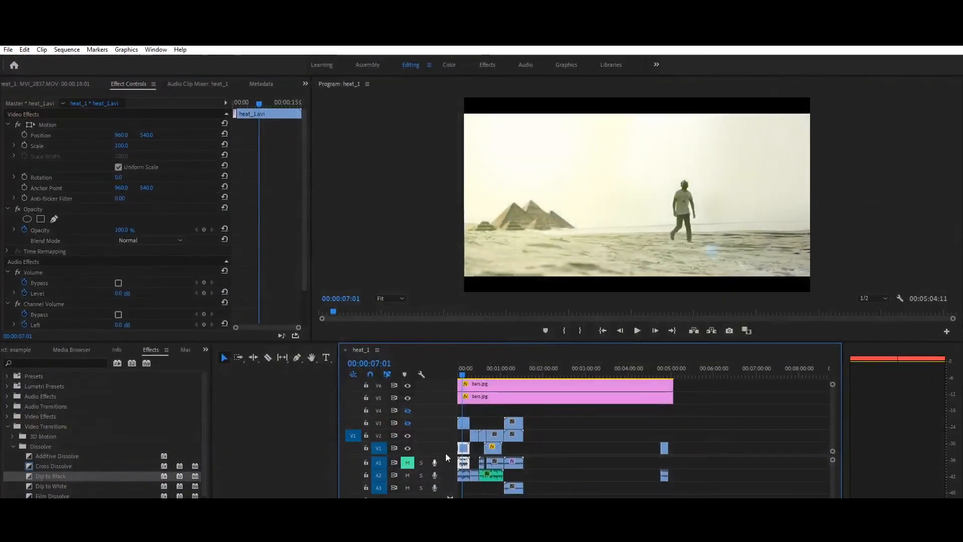
- Switch to Premiere Pro and play the heat_1 sequence from the beginning to review the finished desert shot
{"action": "left_click_drag", "start_coordinate": [486, 371], "coordinate": [463, 381]}
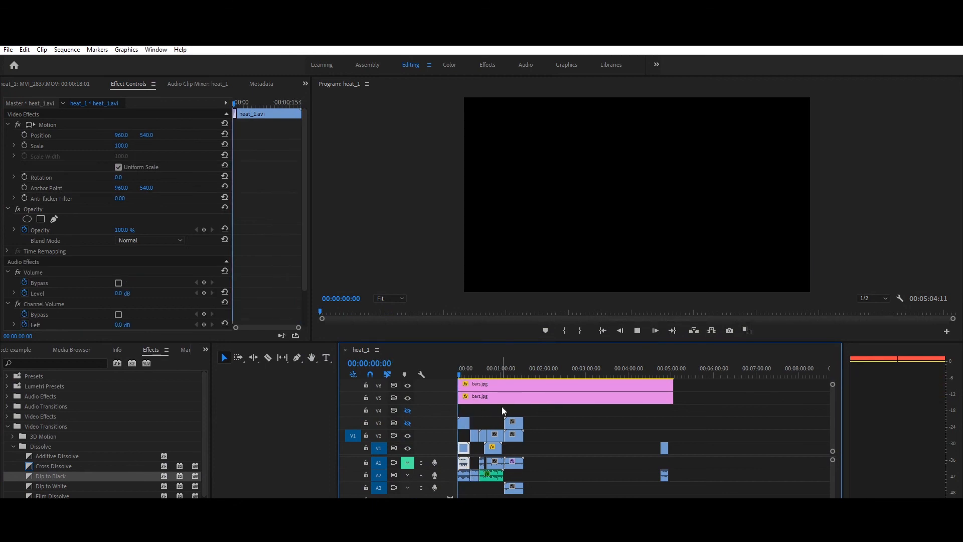
{"action": "key", "text": "space"}
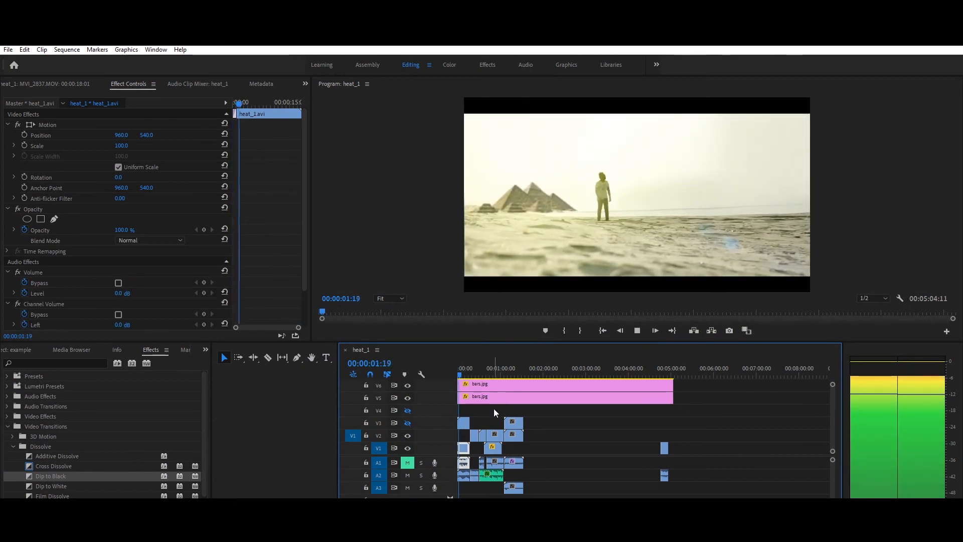
{"action": "key", "text": "space"}
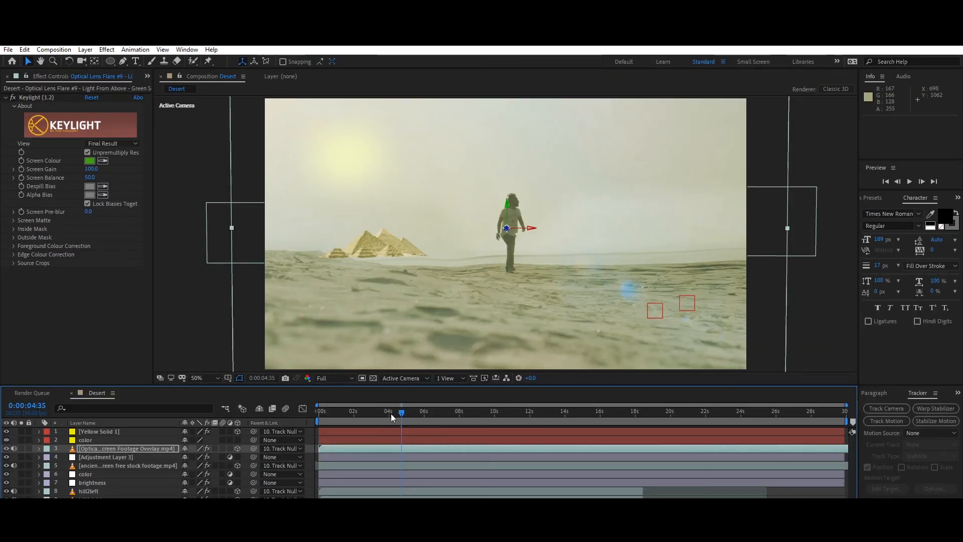
- Switch to After Effects and, at 0:00:04:11, add a text box across the frame reading "Next we will learn how to track and"
{"action": "left_click", "coordinate": [399, 413]}
{"action": "left_click_drag", "start_coordinate": [398, 413], "coordinate": [393, 416]}
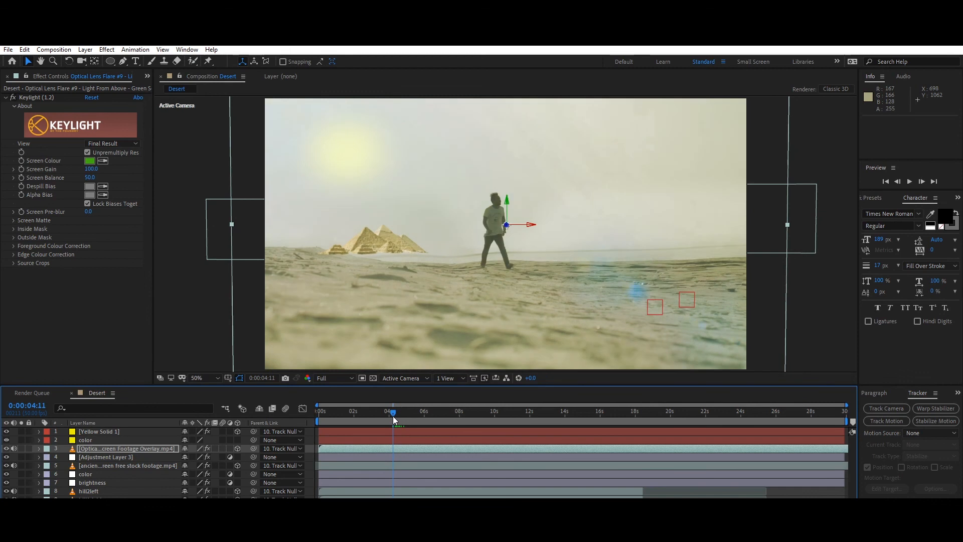
{"action": "left_click", "coordinate": [135, 62]}
{"action": "left_click_drag", "start_coordinate": [336, 172], "coordinate": [679, 289]}
{"action": "type", "text": "Ne"}
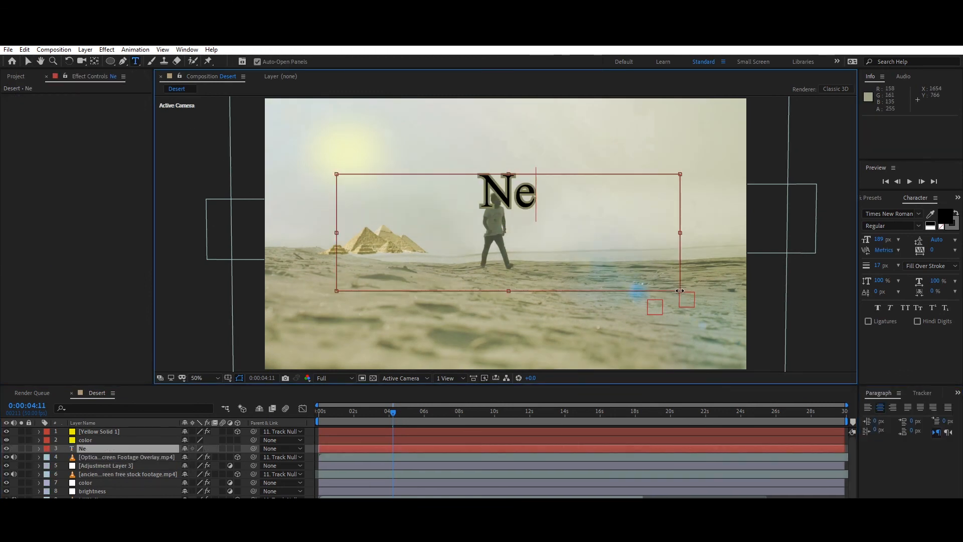
{"action": "type", "text": "xt we will learn "}
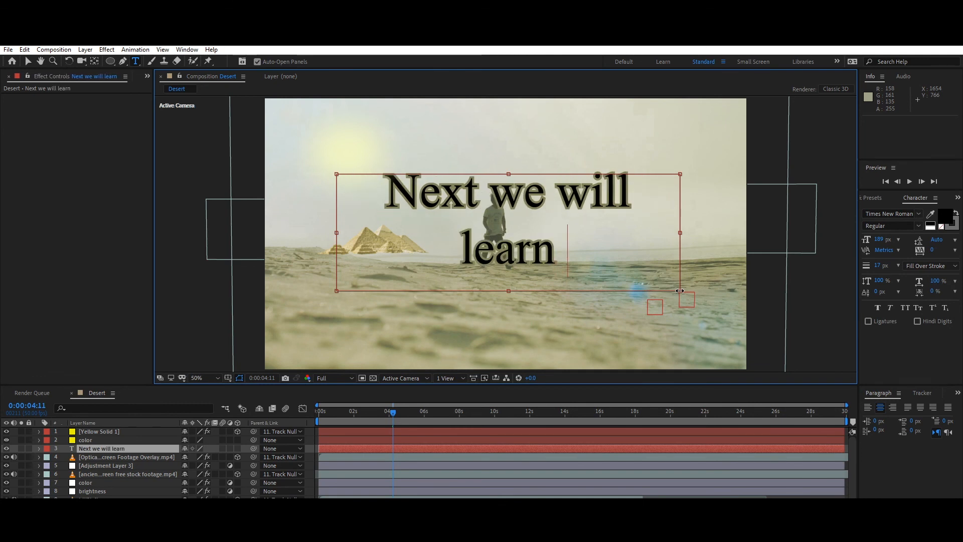
{"action": "type", "text": "how to track and"}
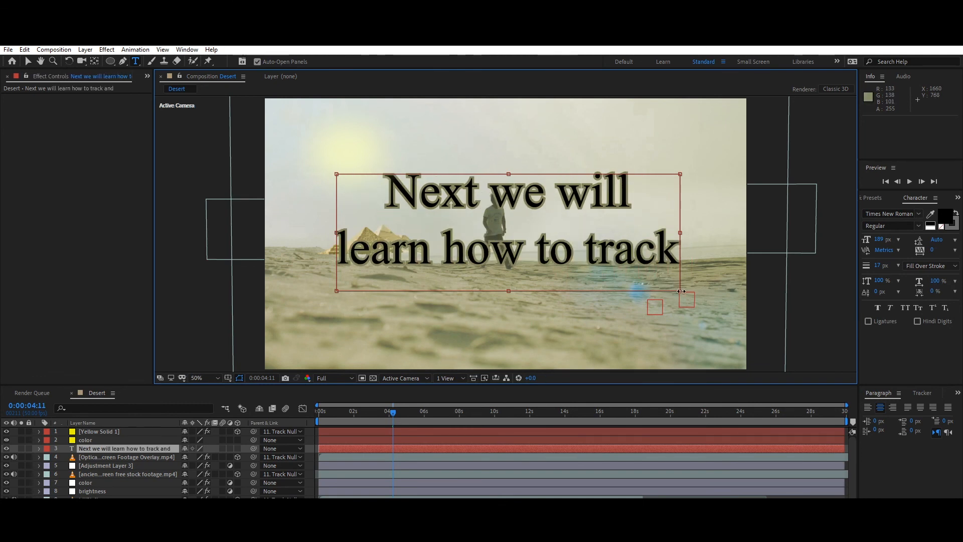
- Enlarge the text box, bring its layer to the top of the stack, and complete the sentence with "work with masks"
{"action": "left_click_drag", "start_coordinate": [681, 291], "coordinate": [731, 348]}
{"action": "left_click_drag", "start_coordinate": [336, 174], "coordinate": [289, 125]}
{"action": "left_click_drag", "start_coordinate": [337, 449], "coordinate": [333, 449]}
{"action": "left_click_drag", "start_coordinate": [150, 427], "coordinate": [151, 427]}
{"action": "left_click", "coordinate": [675, 205]}
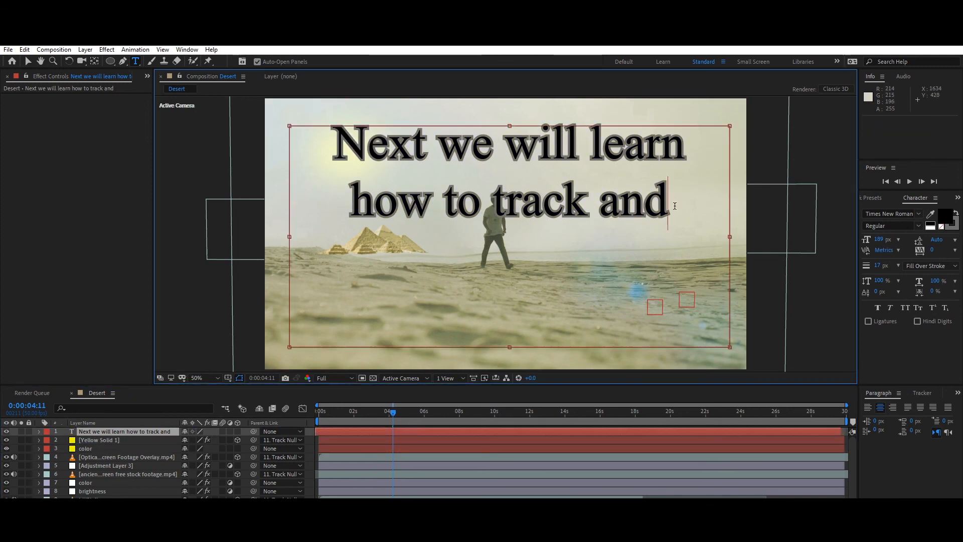
{"action": "type", "text": "work with masks"}
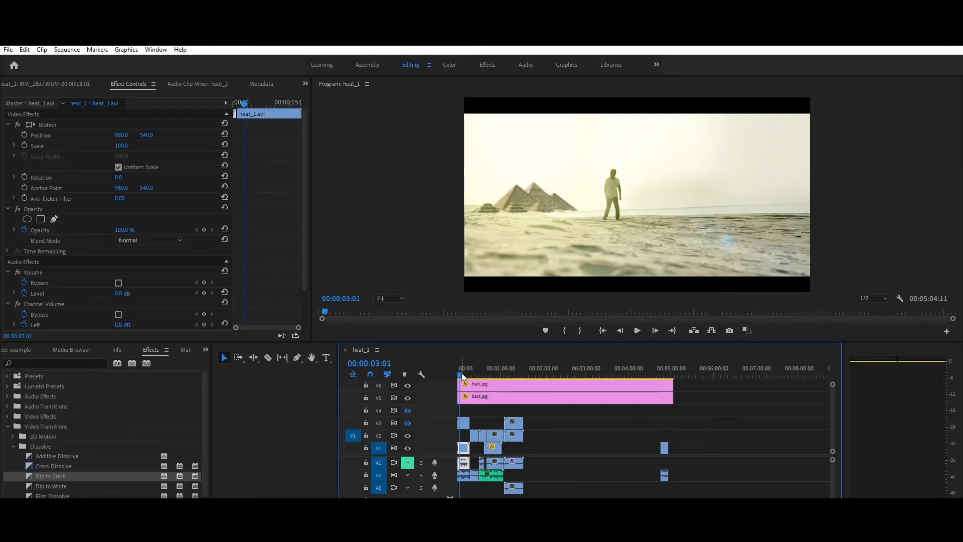
- Switch to Premiere Pro and replay the opening seconds of the heat_1 sequence
{"action": "left_click", "coordinate": [459, 374]}
{"action": "key", "text": "space"}
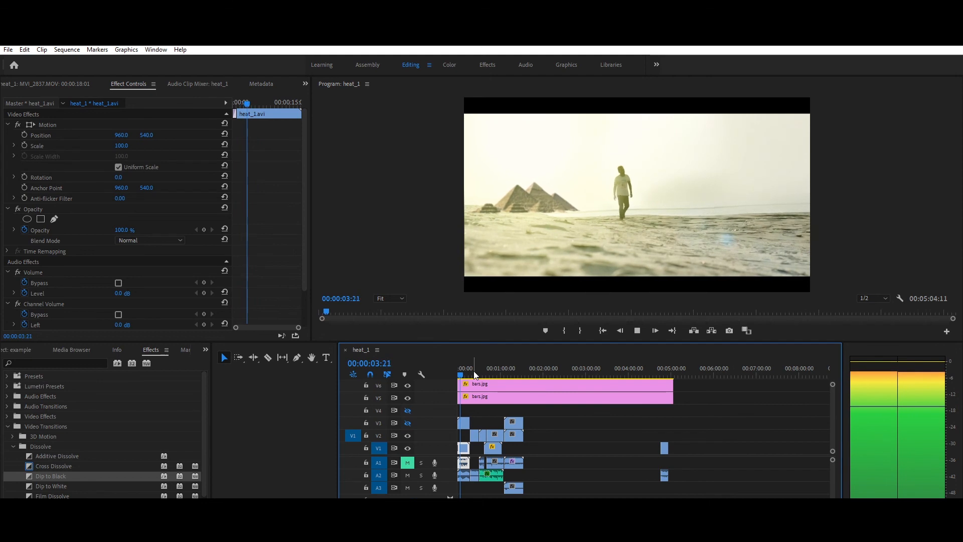
{"action": "key", "text": "space"}
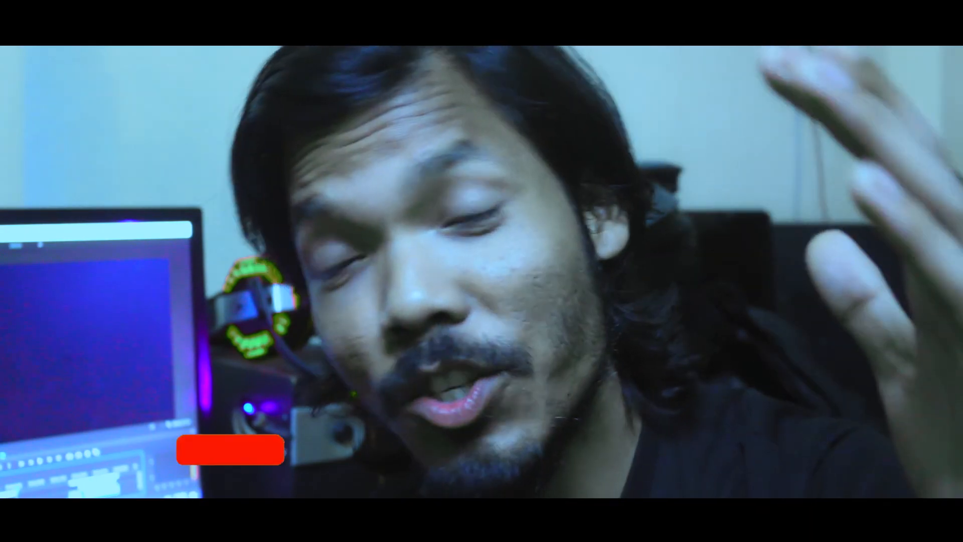